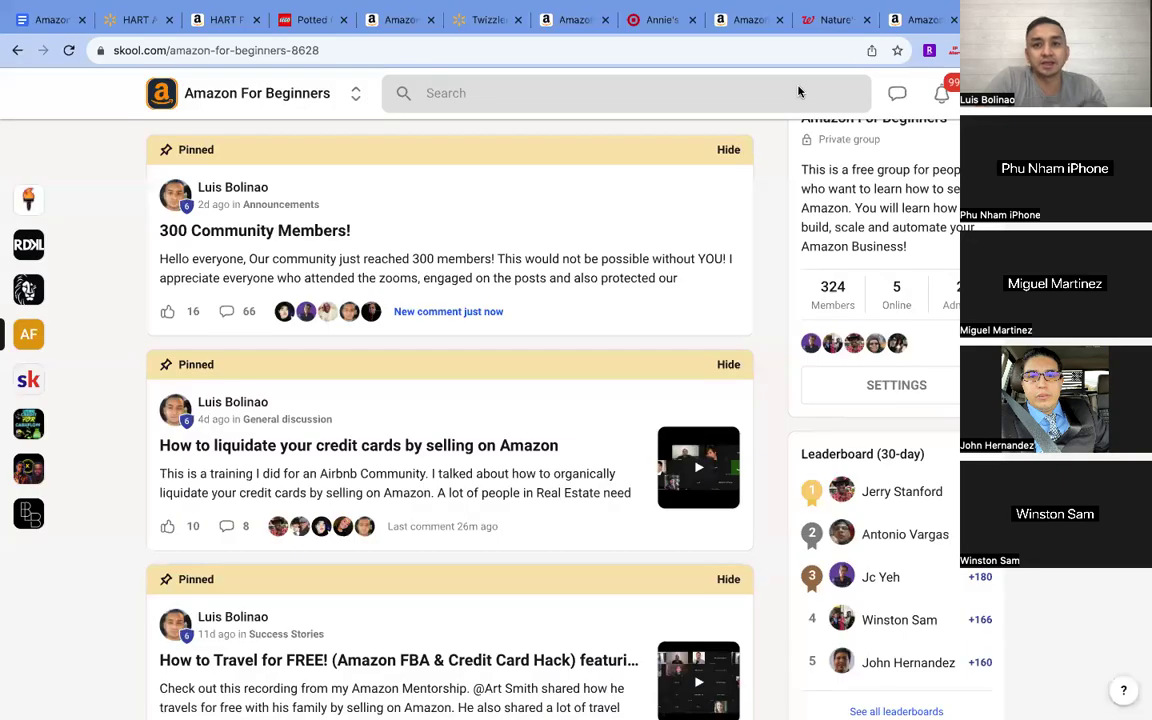
Switch to the Amazon for Beginners Google Docs document and highlight "Virtual Assistants", followed by the "$1 = 55 Philippine Pesos" example
left_click(1041, 20)
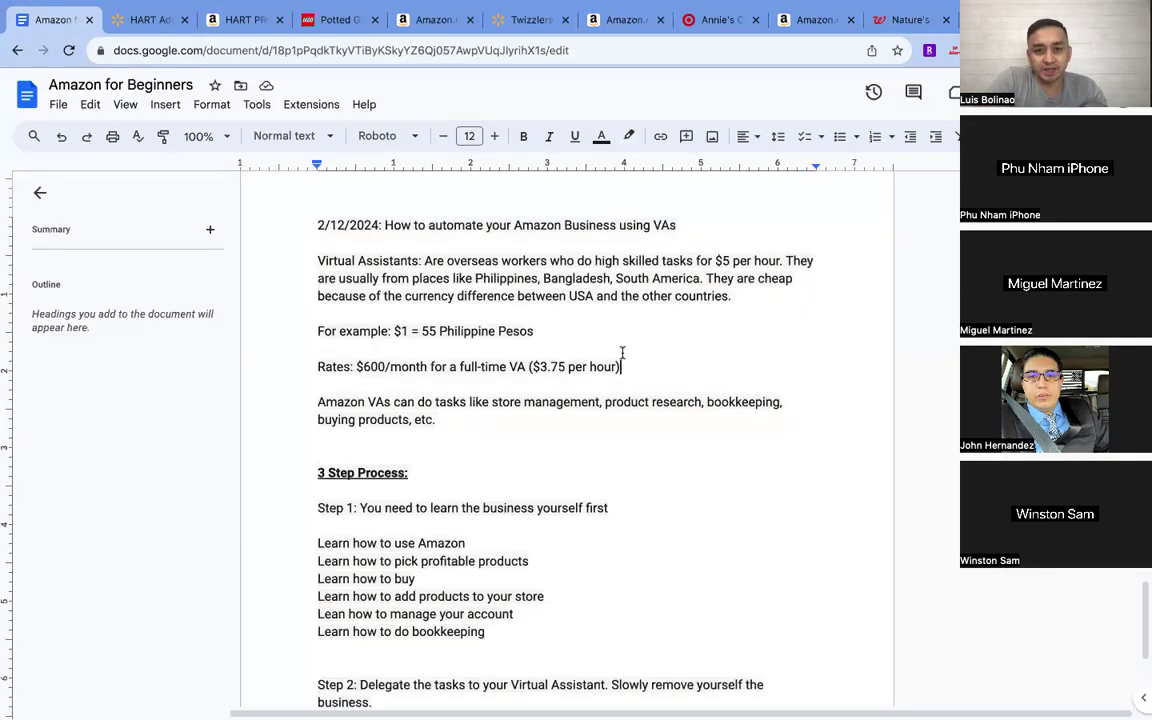
scroll(555, 340, "up", 2)
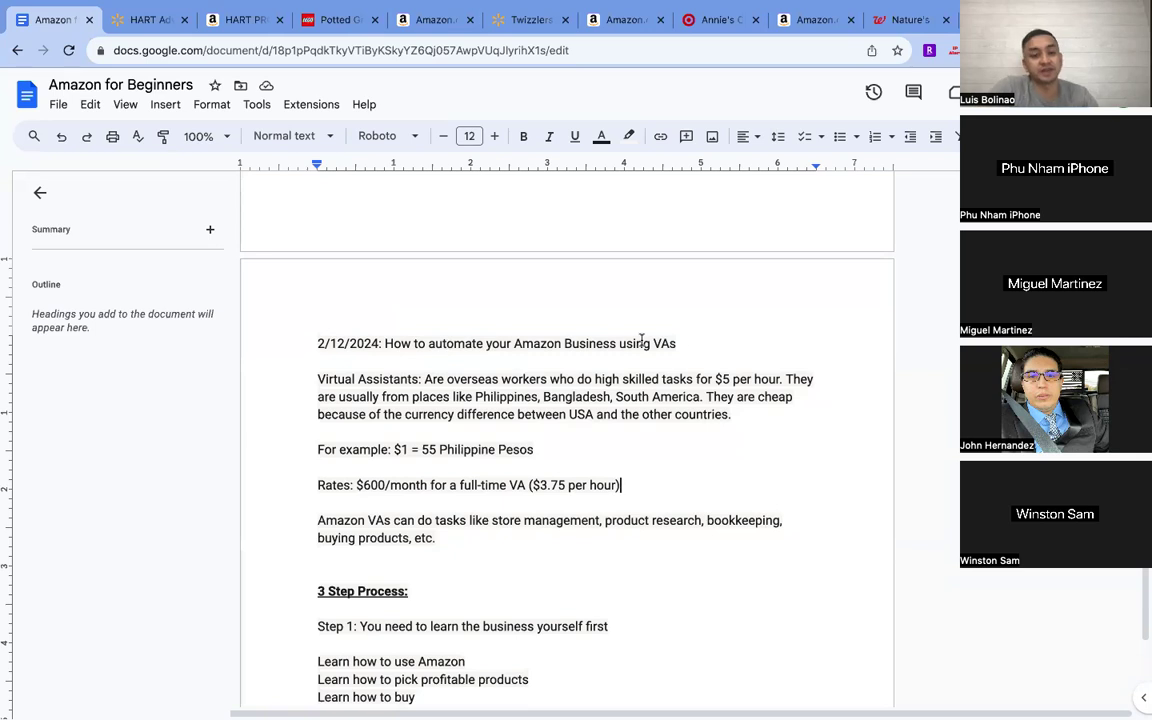
left_click_drag(317, 379, 418, 378)
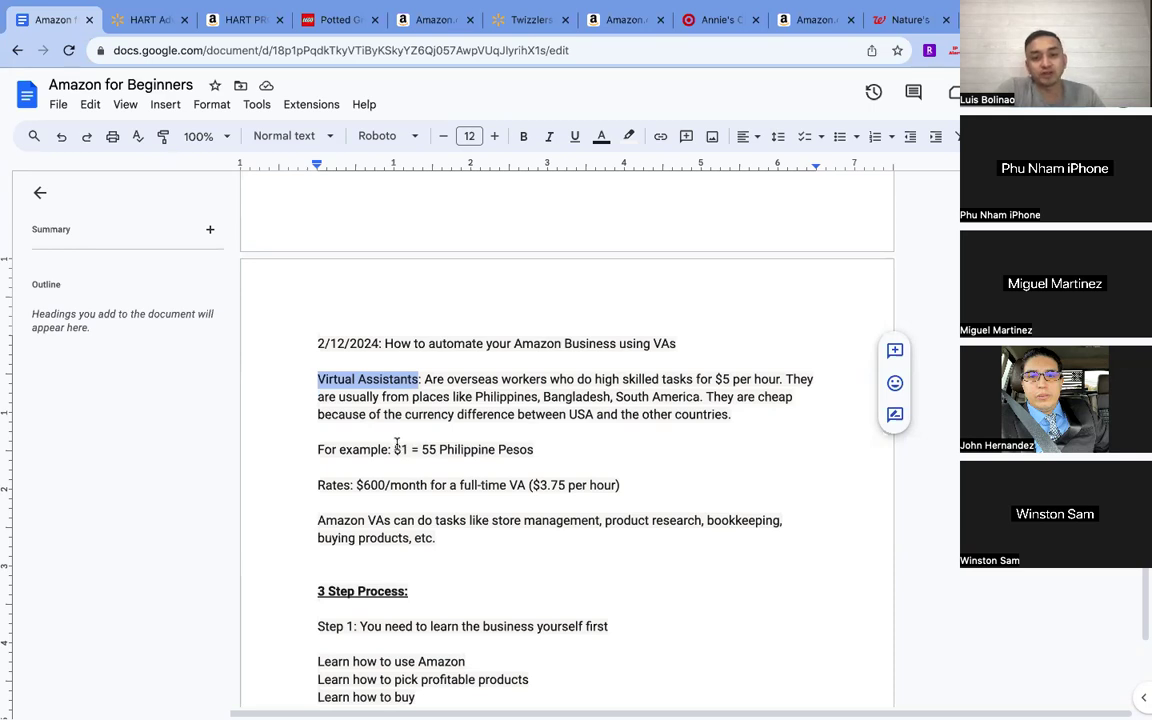
left_click_drag(390, 449, 540, 451)
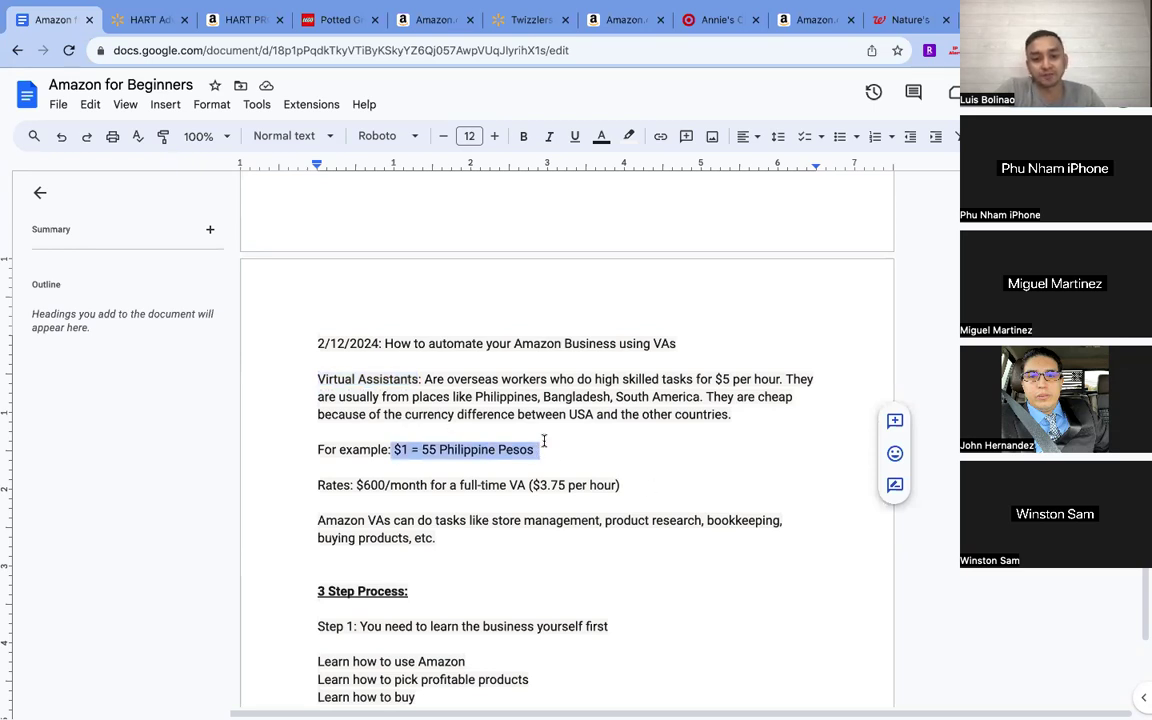
Highlight the parts of the Rates line in turn: the full-time VA rate, "$3.75 per hour" and "$600/month"
scroll(545, 442, "down", 2)
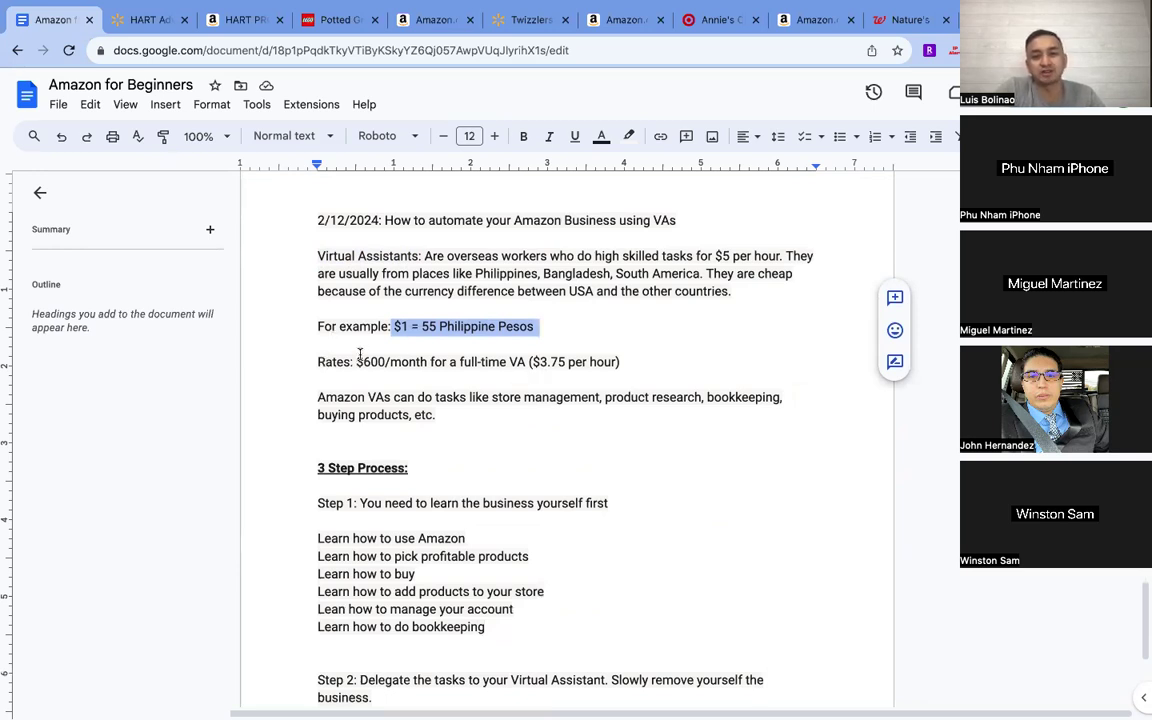
left_click_drag(357, 362, 526, 362)
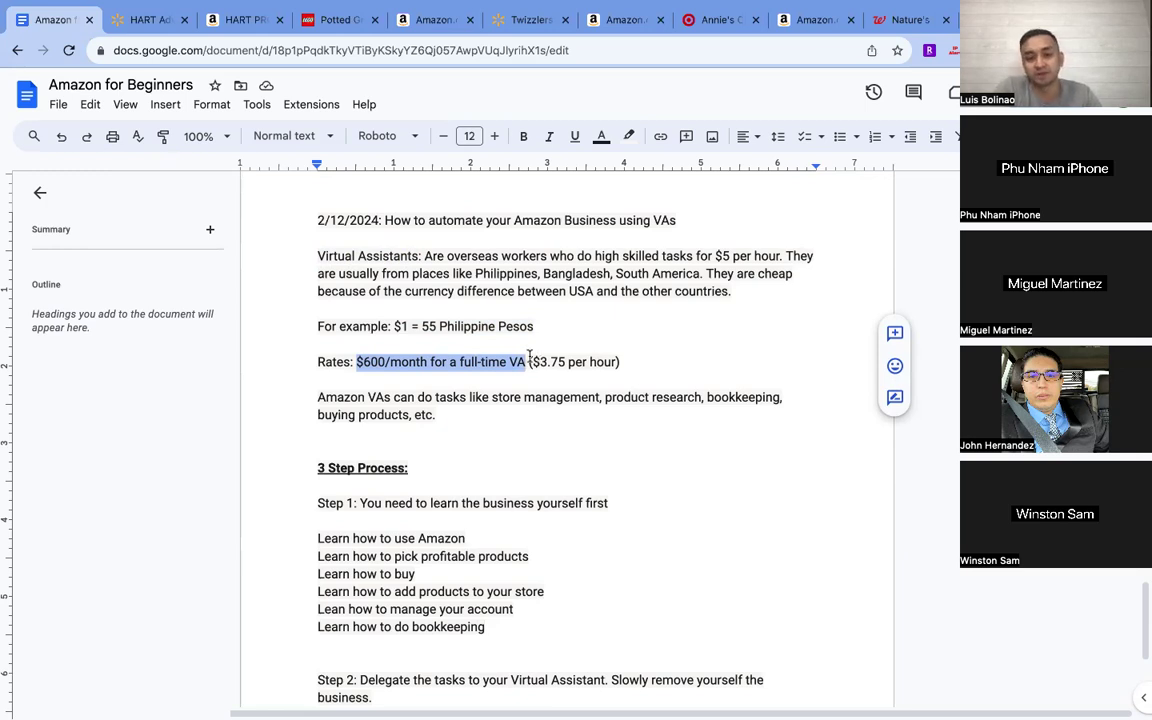
left_click_drag(531, 362, 615, 361)
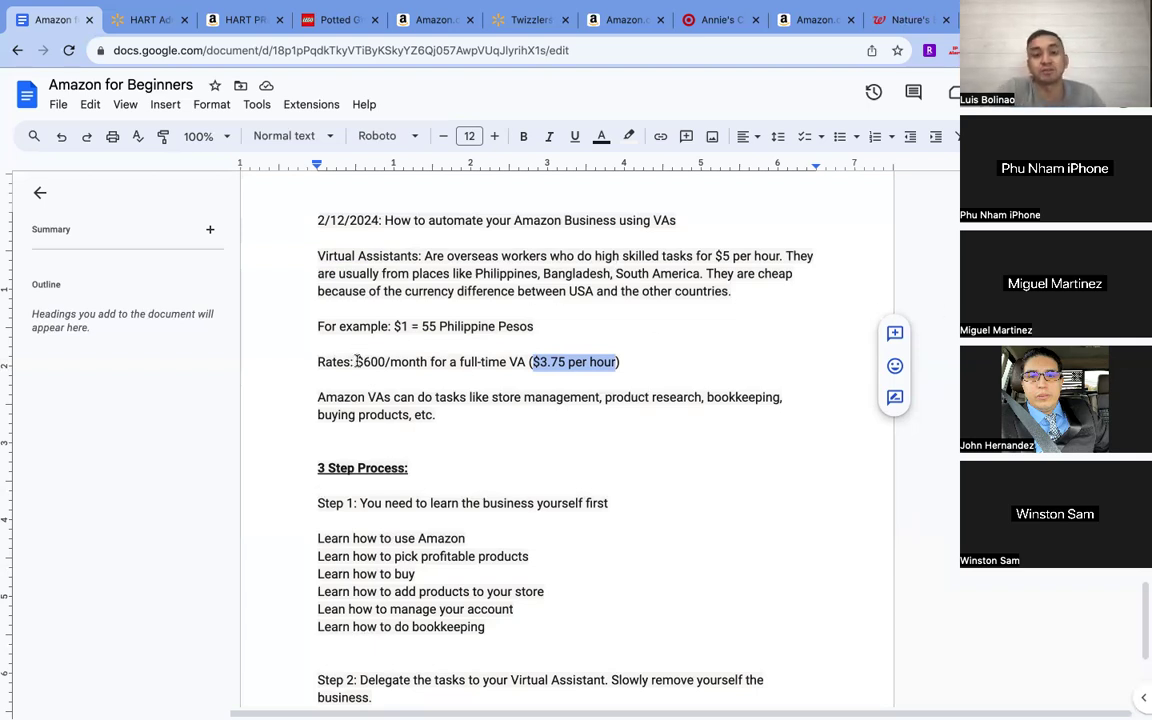
left_click_drag(357, 361, 428, 361)
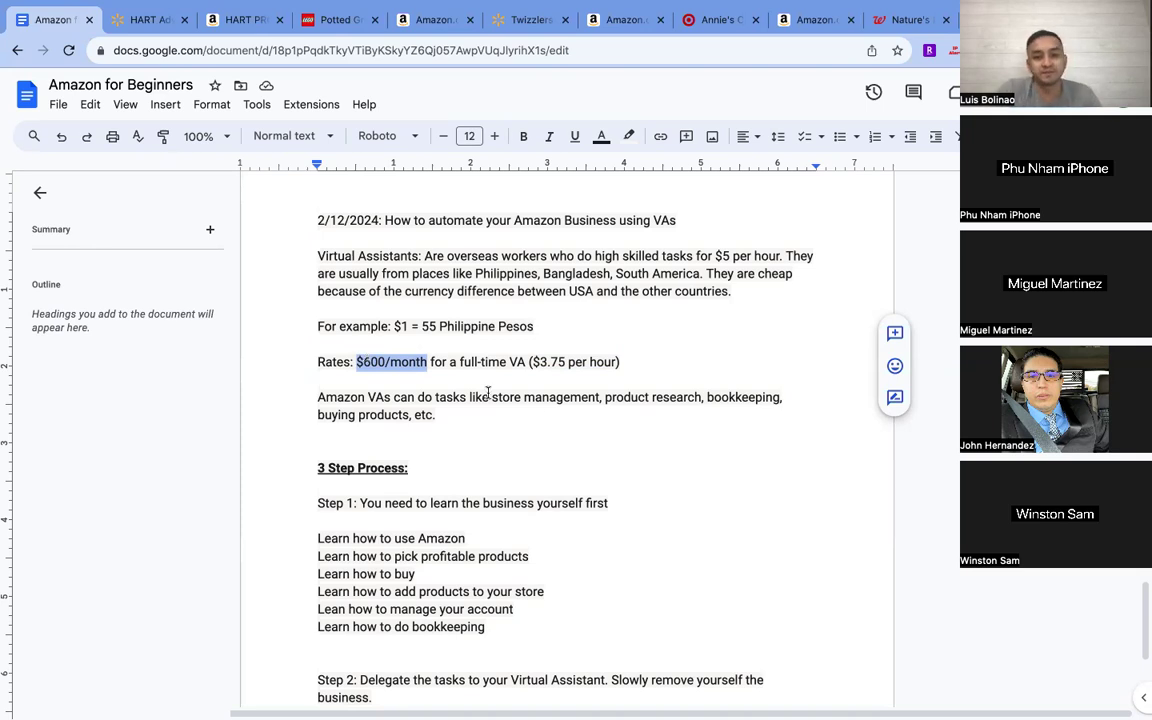
Review the 3 Step Process section, highlight the line "Step 1: You need to learn the business yourself first", and clear the highlight
scroll(548, 401, "down", 1)
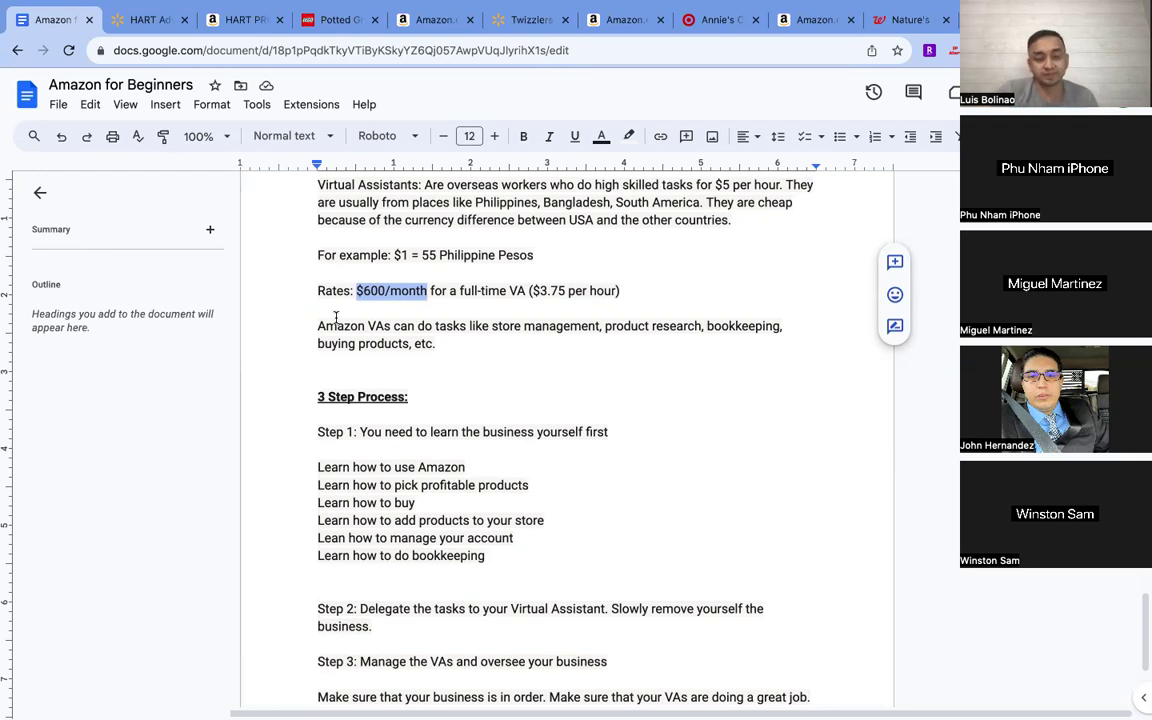
scroll(515, 383, "down", 3)
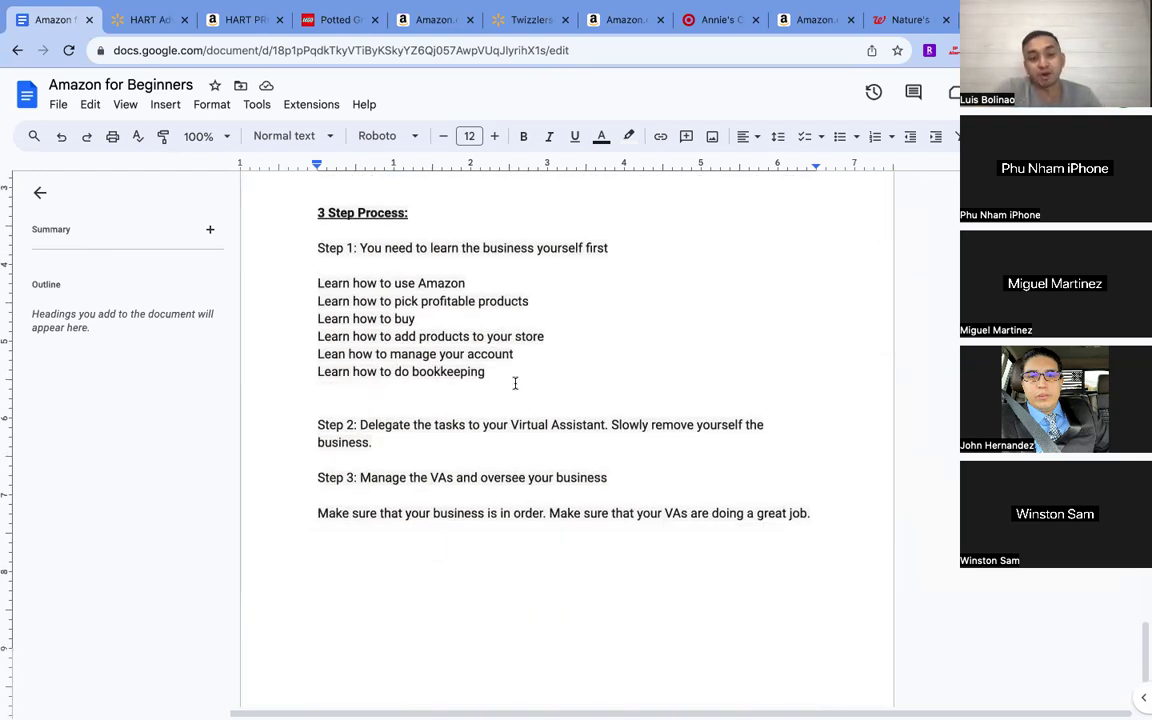
scroll(515, 383, "up", 3)
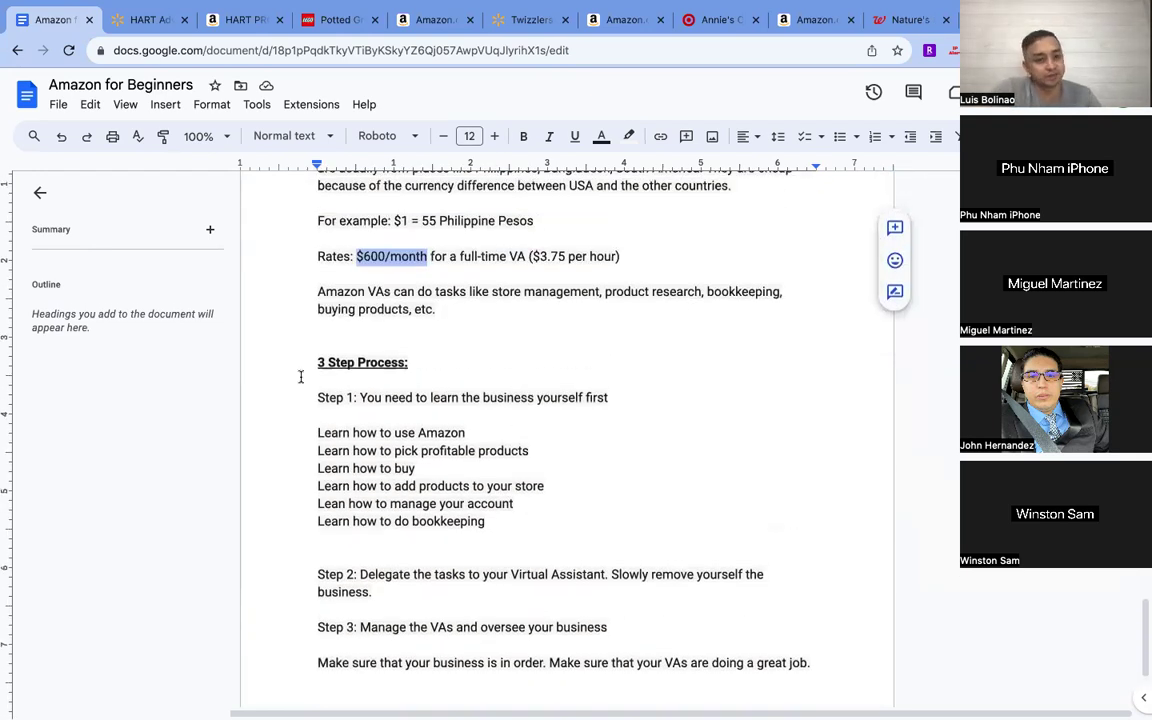
left_click_drag(316, 398, 625, 398)
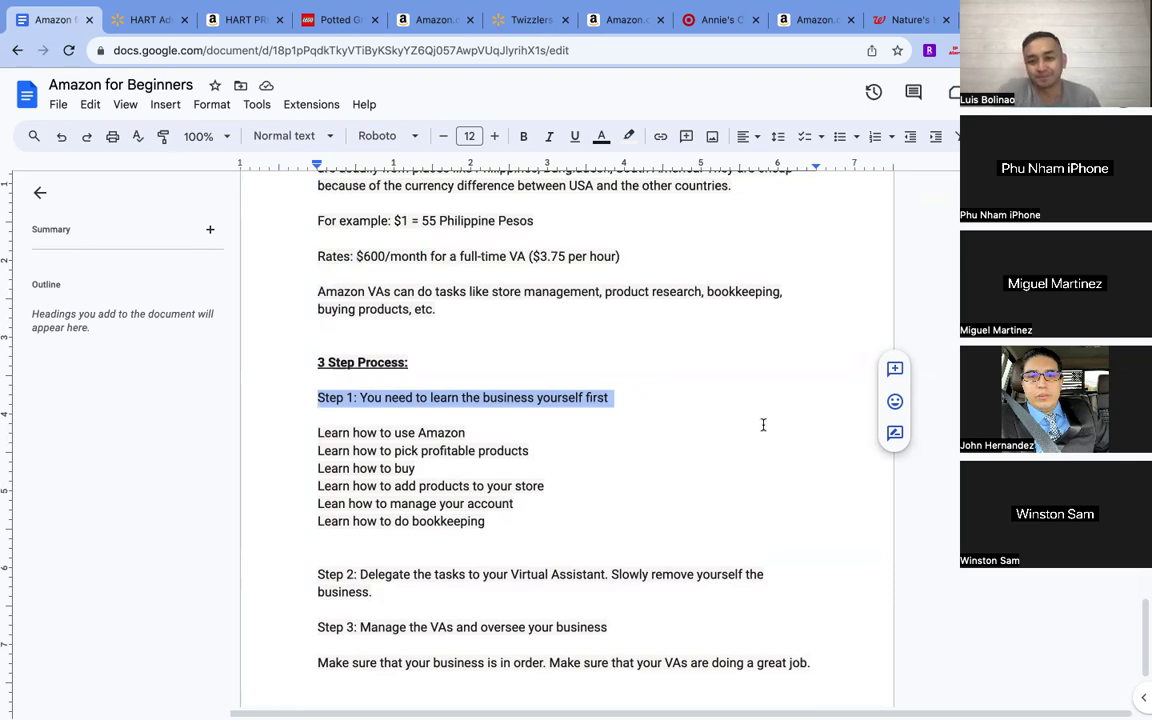
left_click(1032, 603)
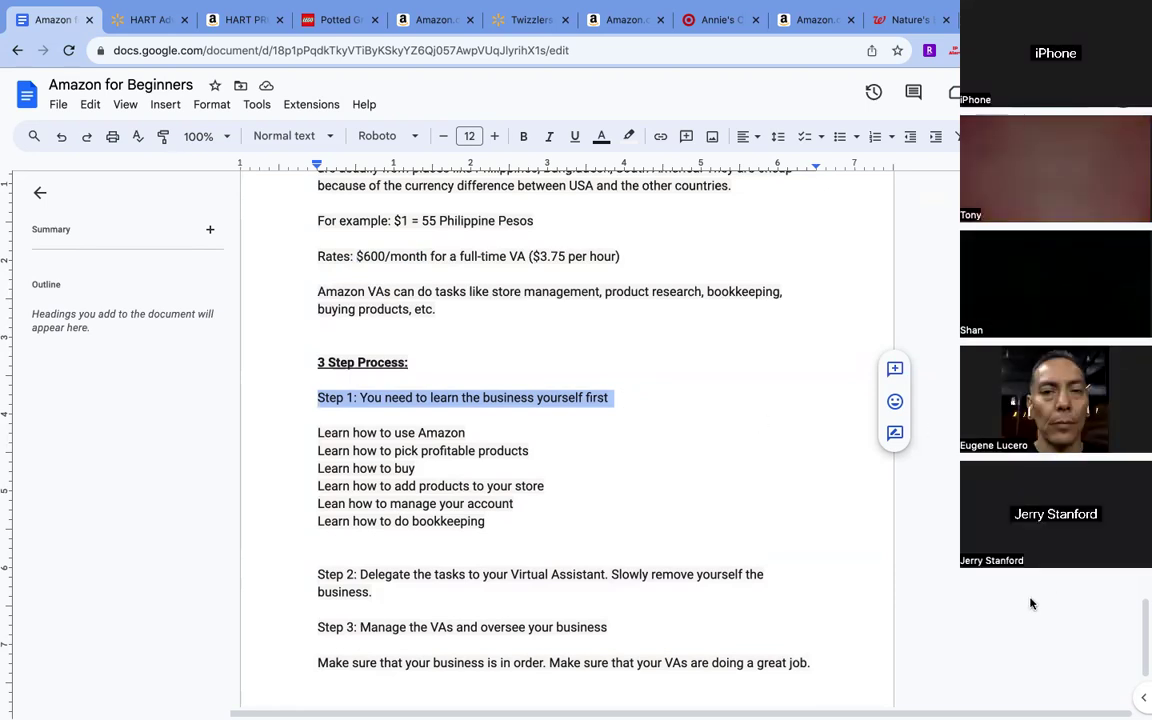
left_click(1032, 603)
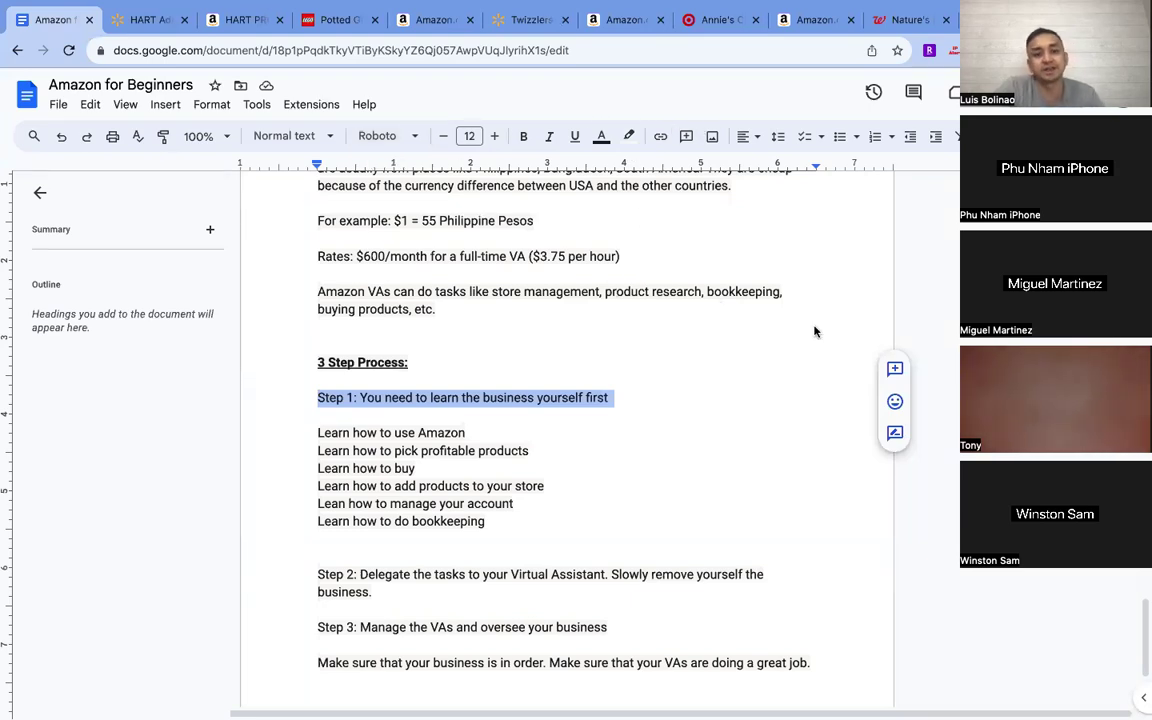
left_click(718, 381)
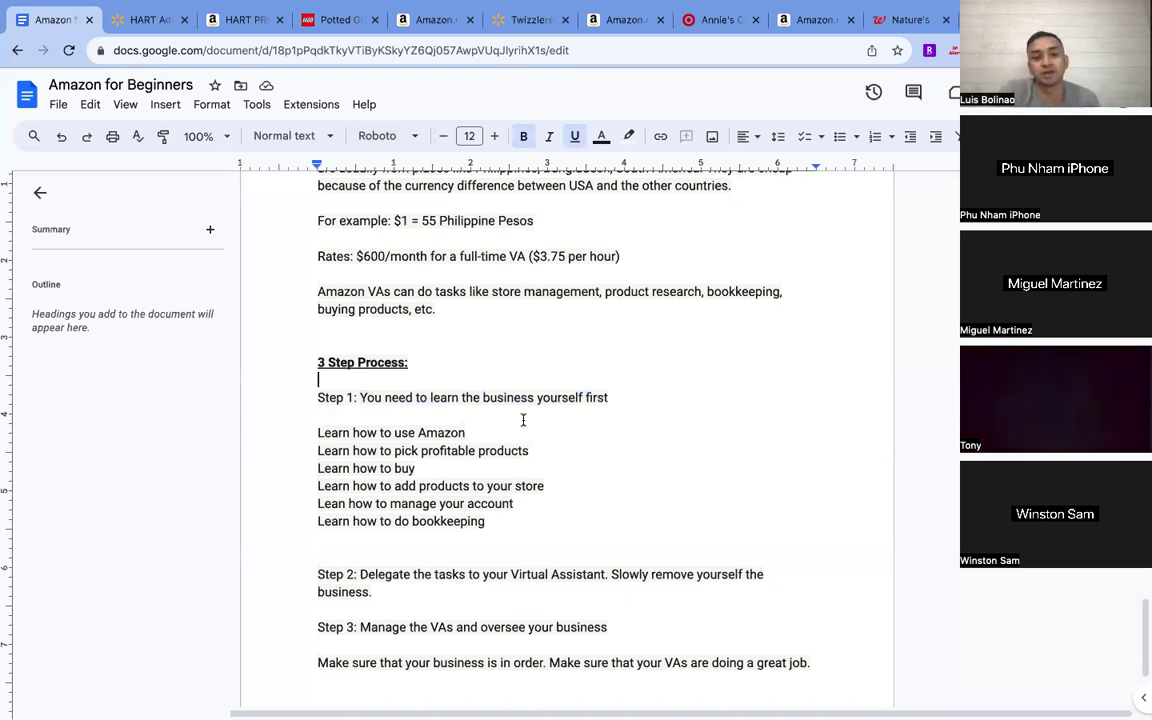
Highlight the Step 1 items on picking profitable products, buying, and adding products to the store, one after another
left_click(316, 451)
left_click_drag(316, 451, 530, 453)
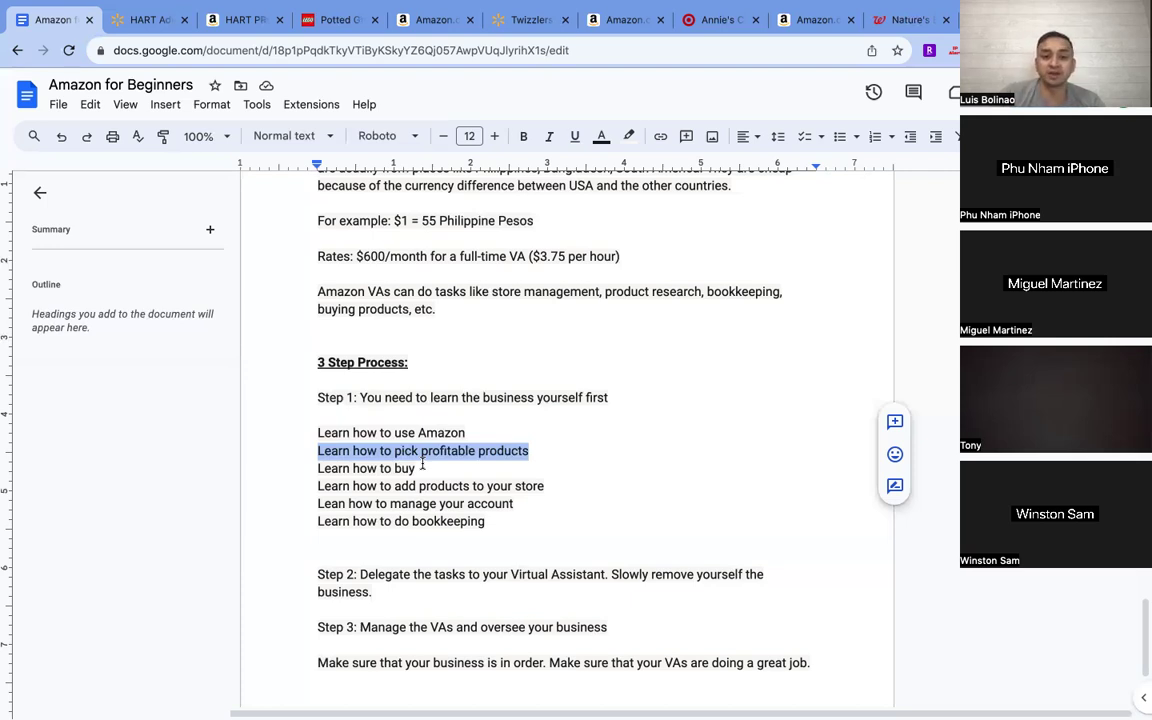
left_click_drag(316, 468, 430, 468)
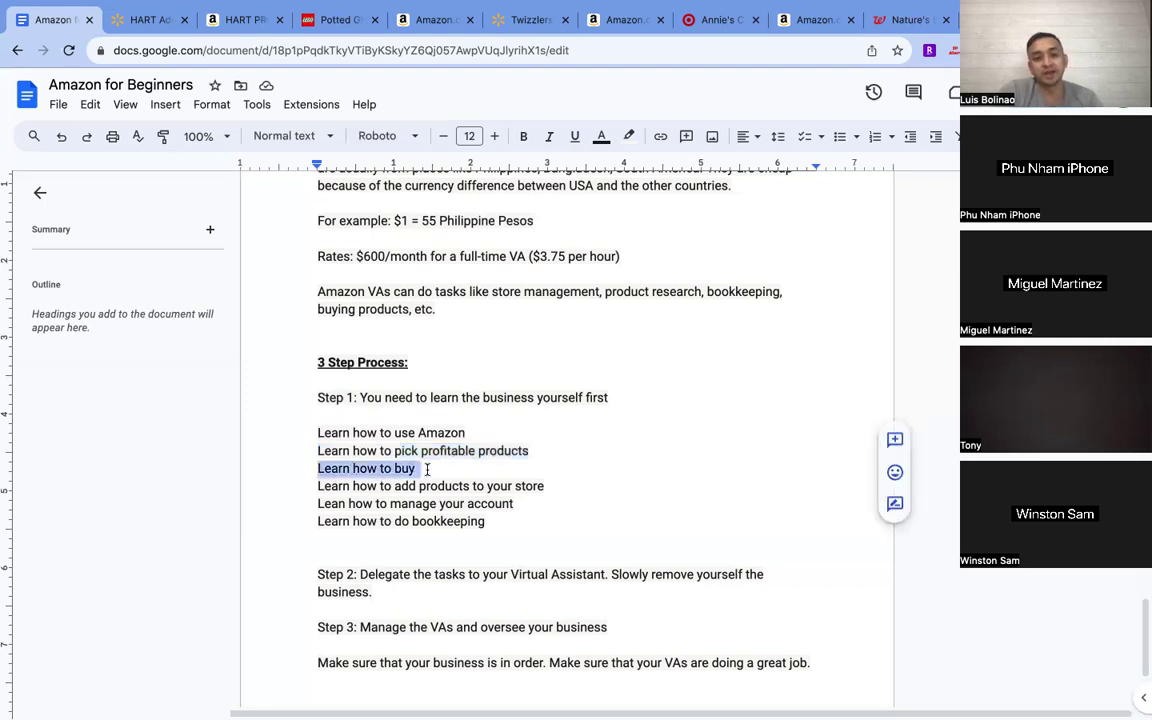
left_click_drag(316, 486, 560, 485)
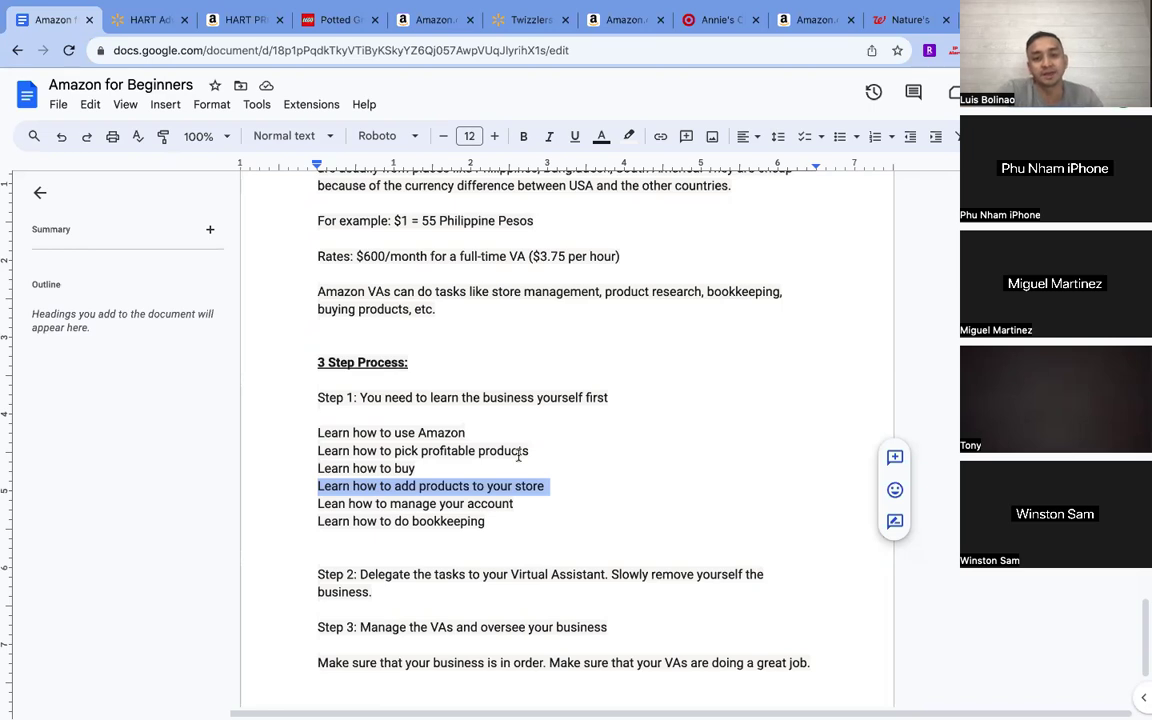
Highlight the "Learn how to do bookkeeping" item, followed by the whole list of six learning tasks under Step 1
scroll(518, 456, "down", 1)
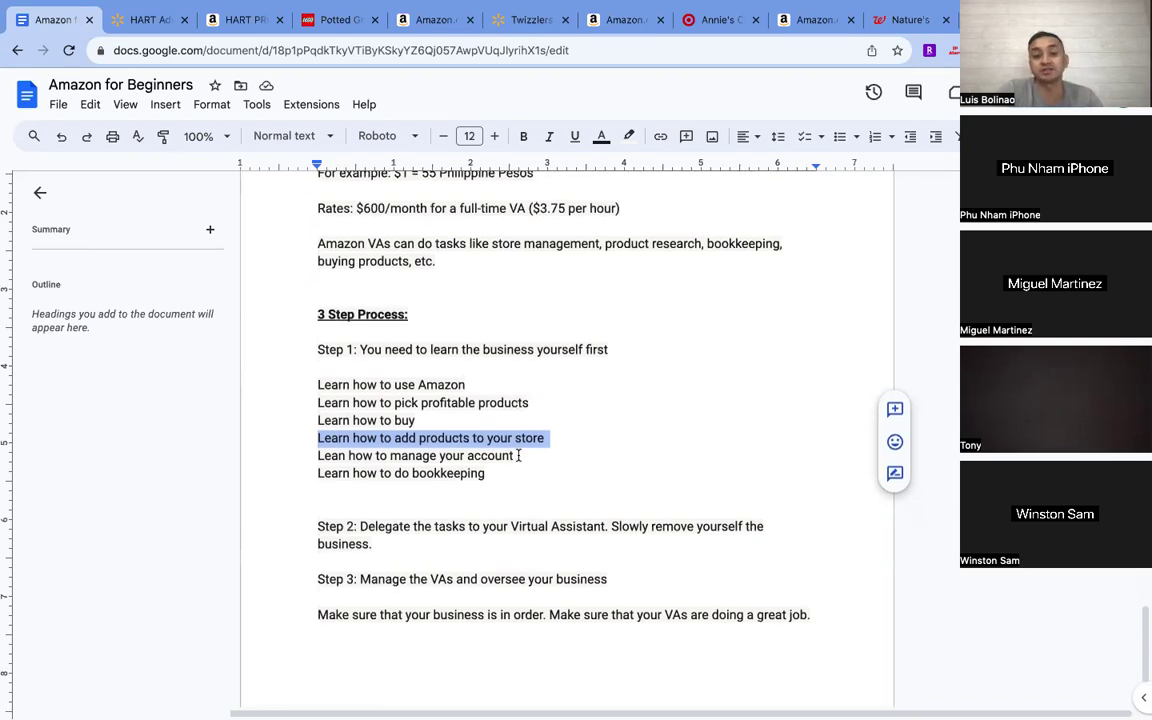
left_click(316, 473)
left_click(524, 478, "shift")
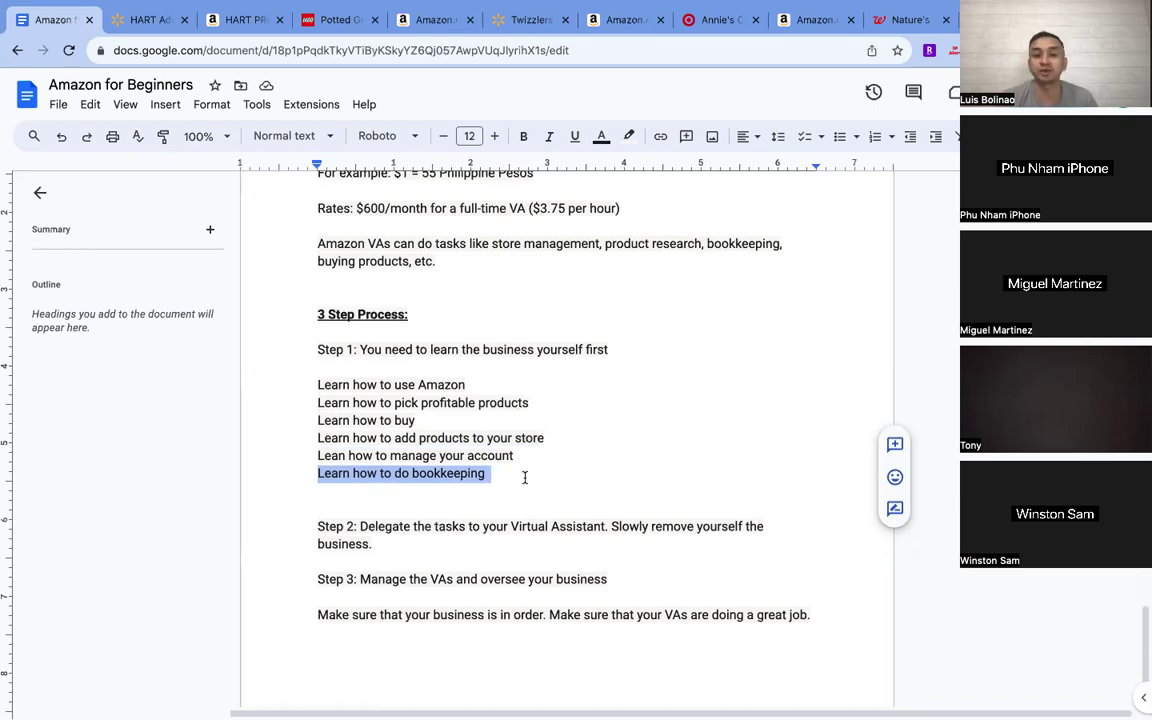
left_click(514, 476)
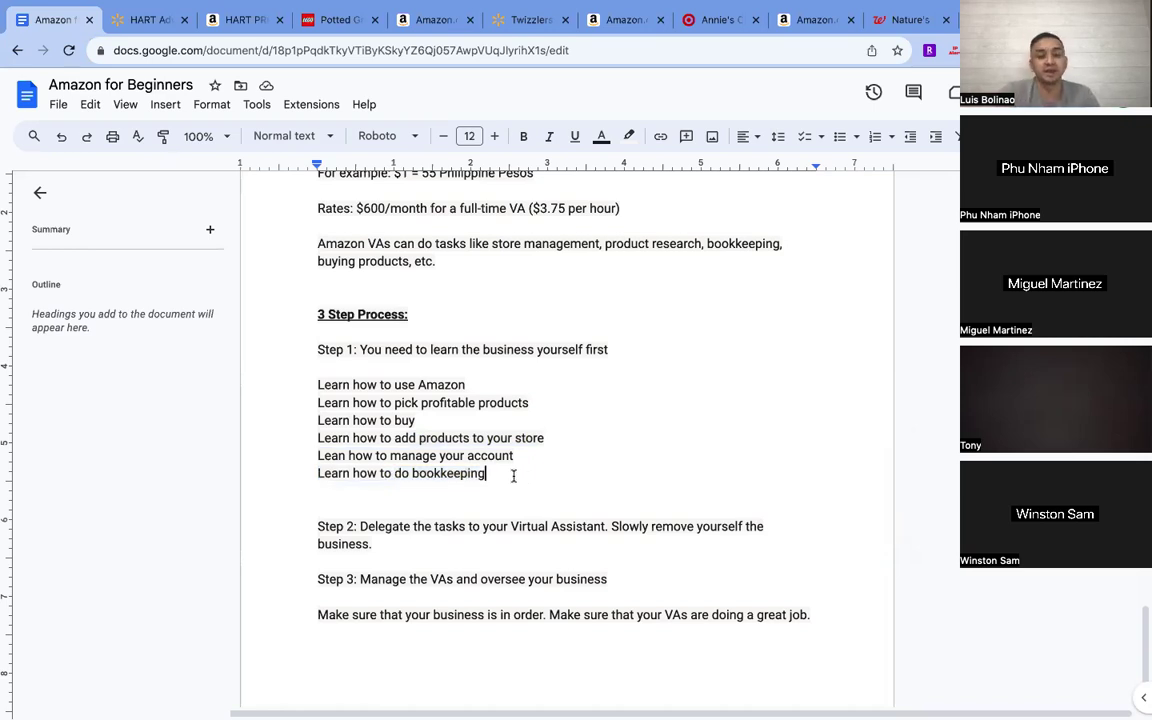
left_click_drag(317, 384, 522, 476)
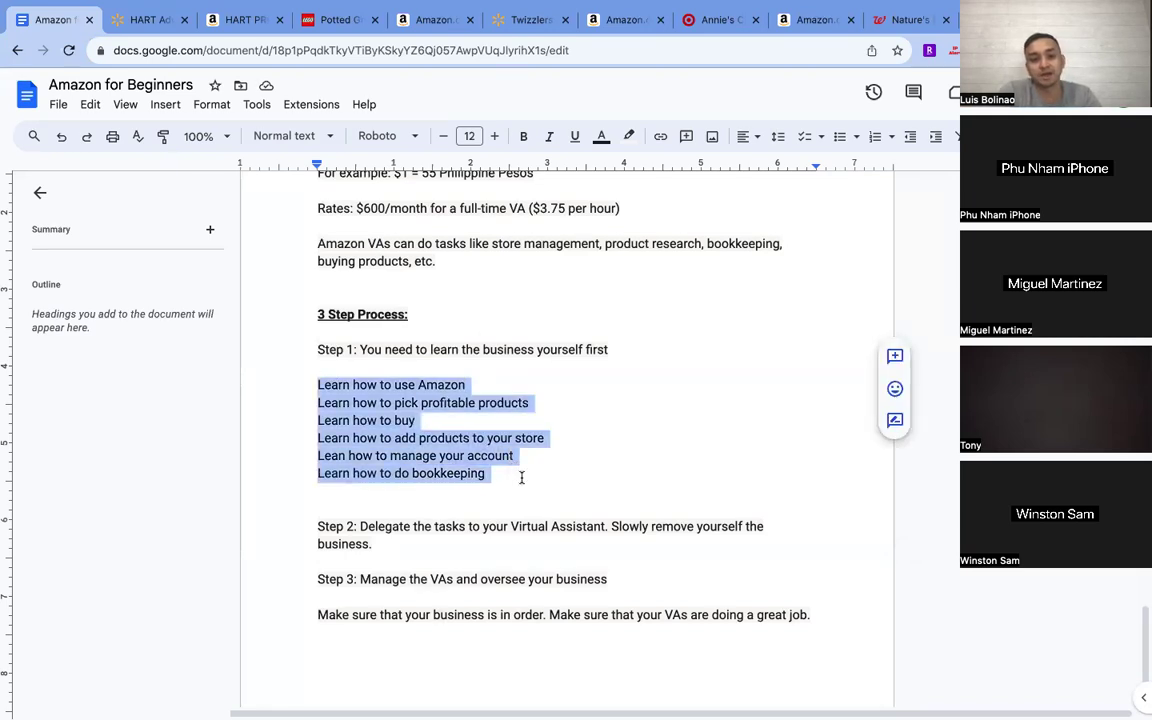
Highlight the Step 2 paragraph on delegating tasks, followed by the Step 3 line on managing the VAs
scroll(522, 476, "down", 1)
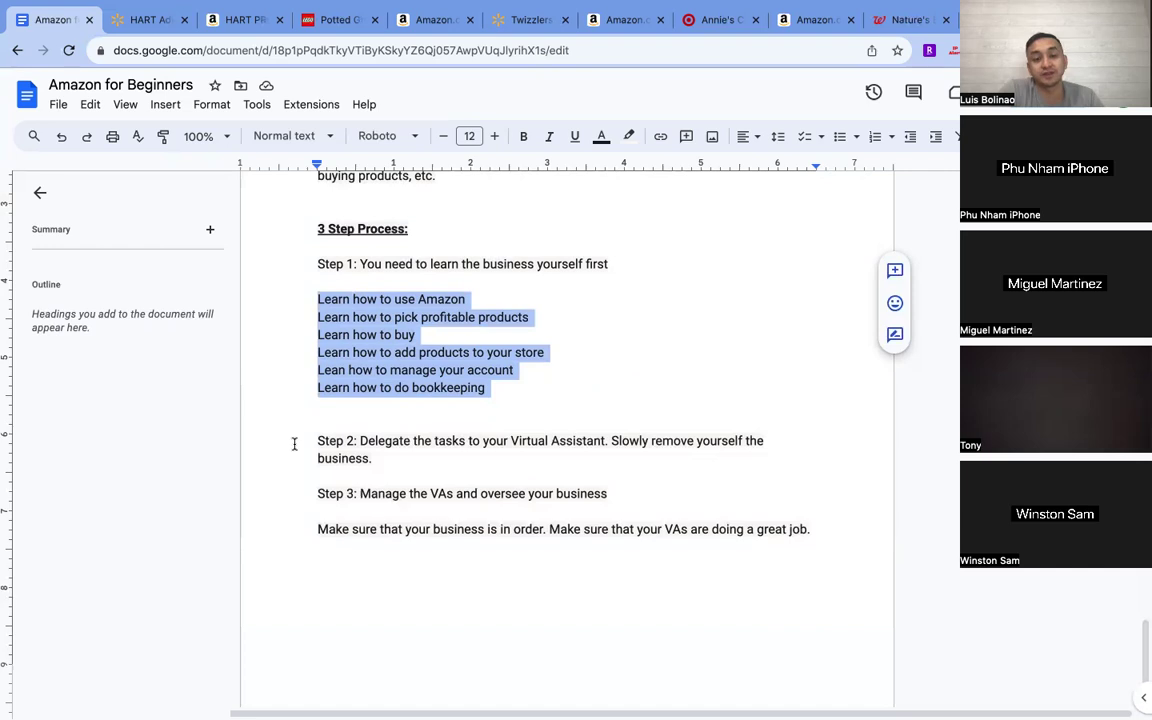
left_click_drag(310, 443, 406, 455)
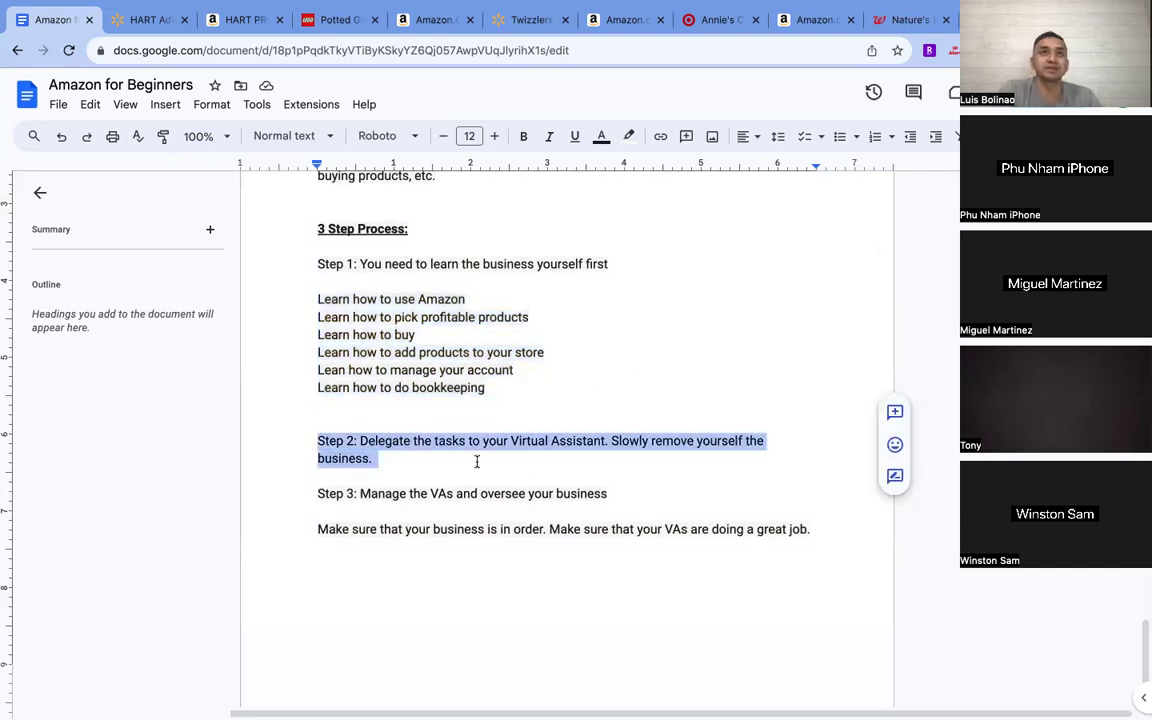
left_click_drag(318, 492, 619, 495)
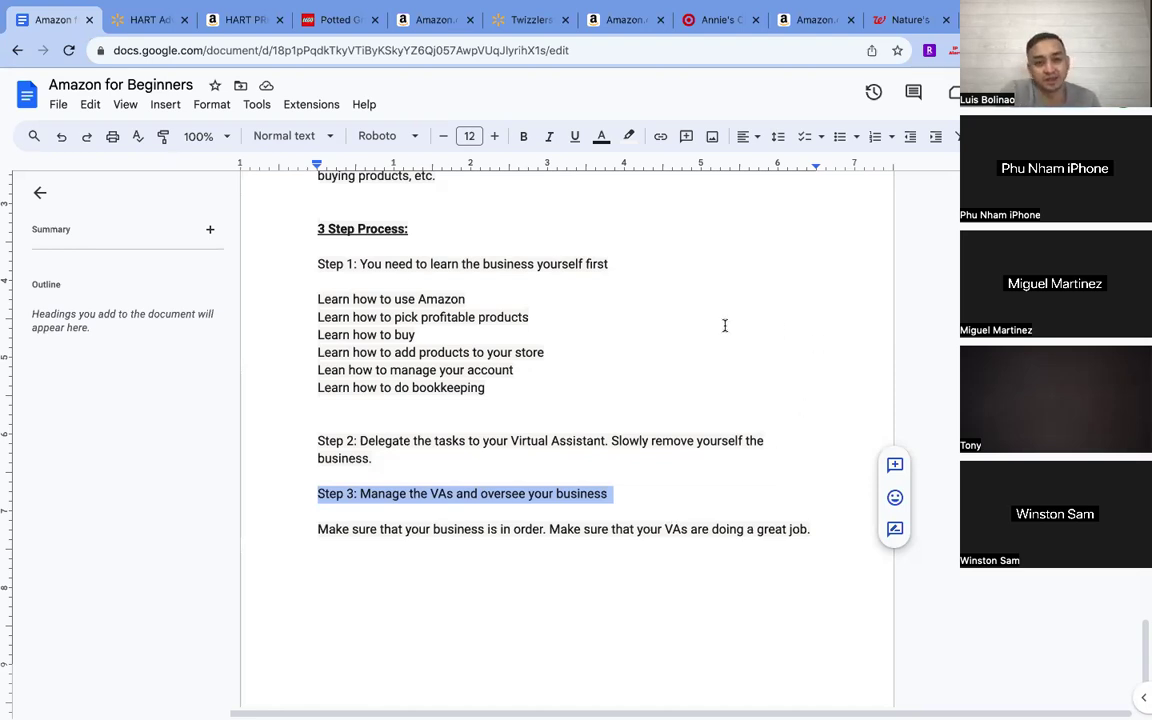
scroll(725, 325, "up", 1)
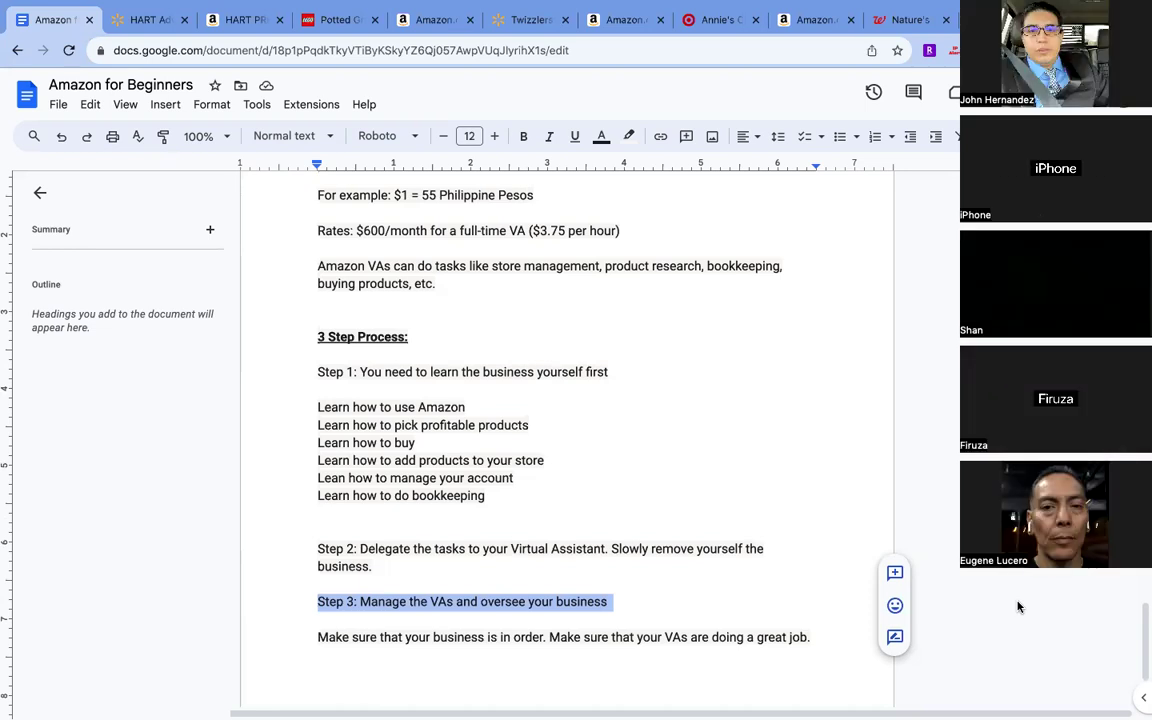
scroll(1018, 607, "down", 2)
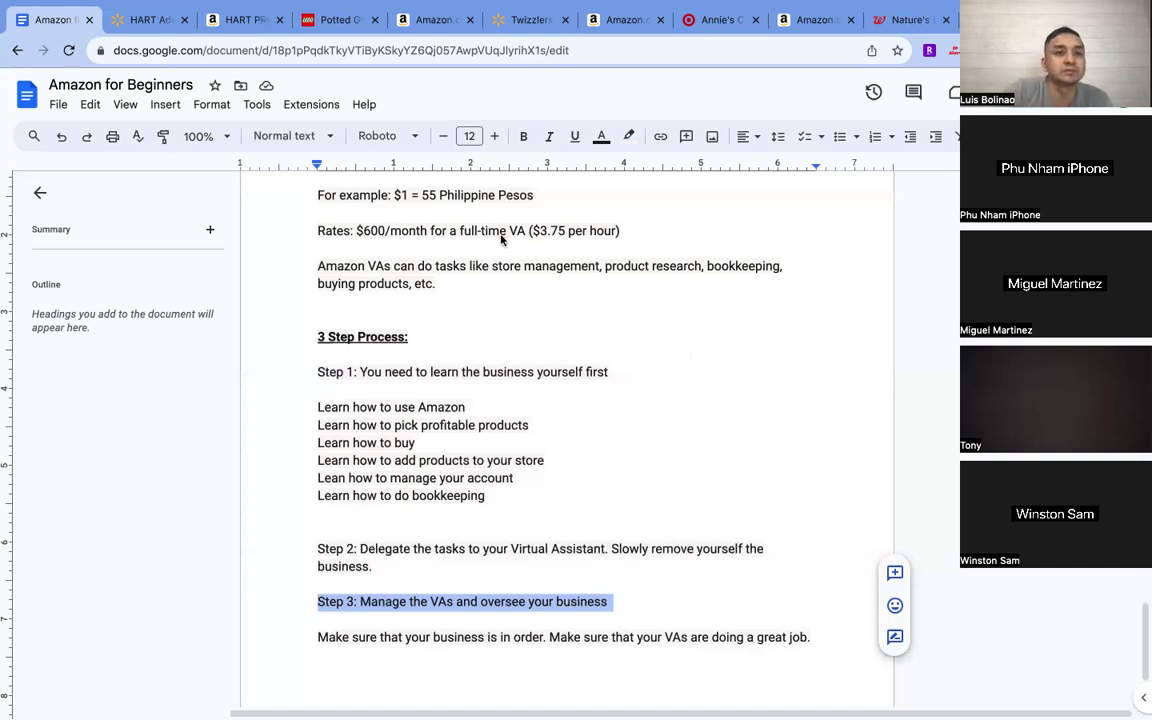
Switch to the Amazon listing for the HART professional stud finder and examine its SellerAmp quick info, ranks, prices and alerts
left_click(228, 20)
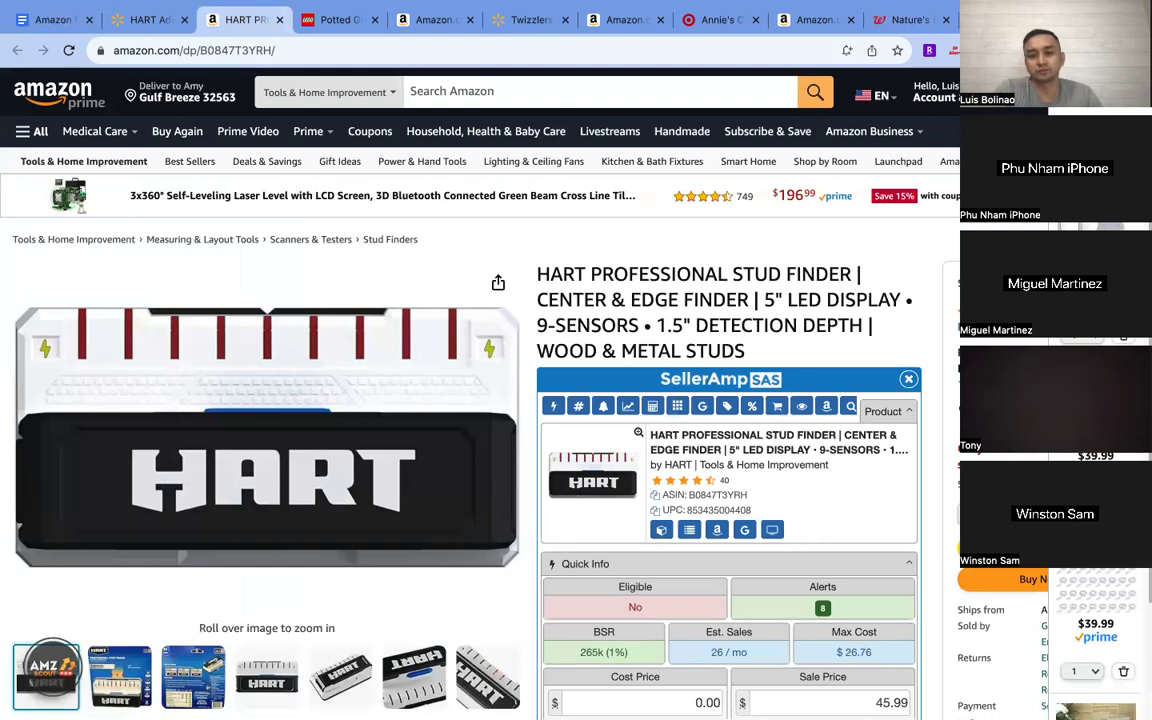
scroll(837, 308, "down", 3)
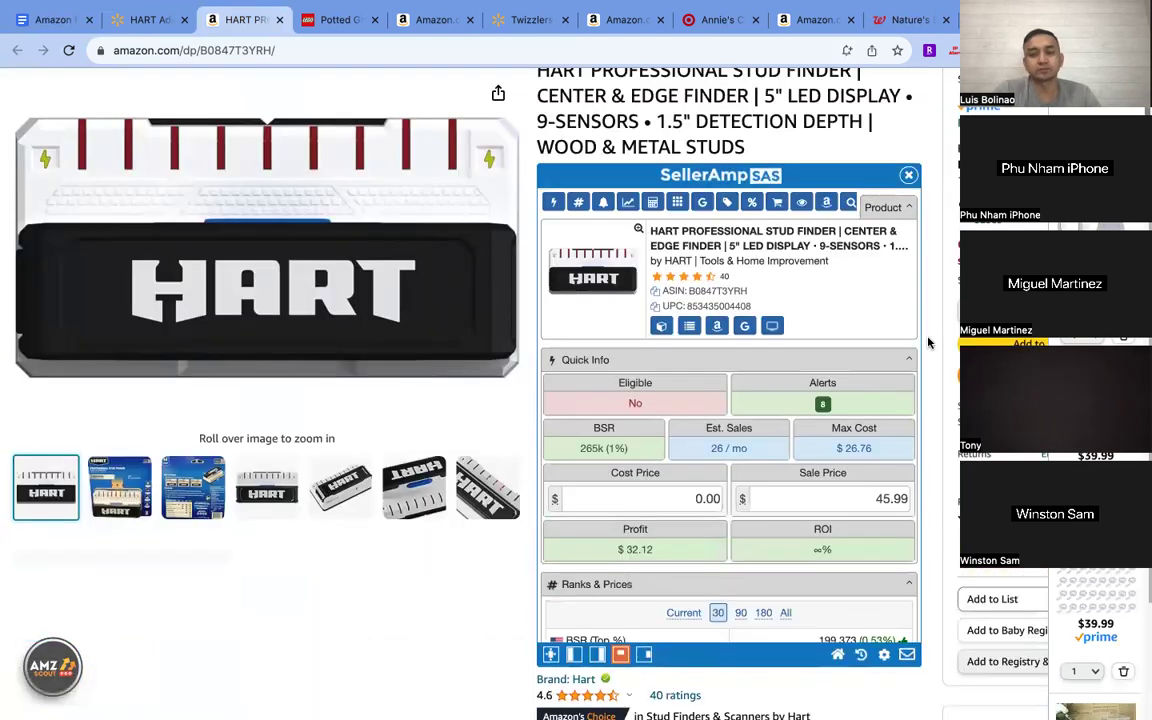
mouse_move(818, 408)
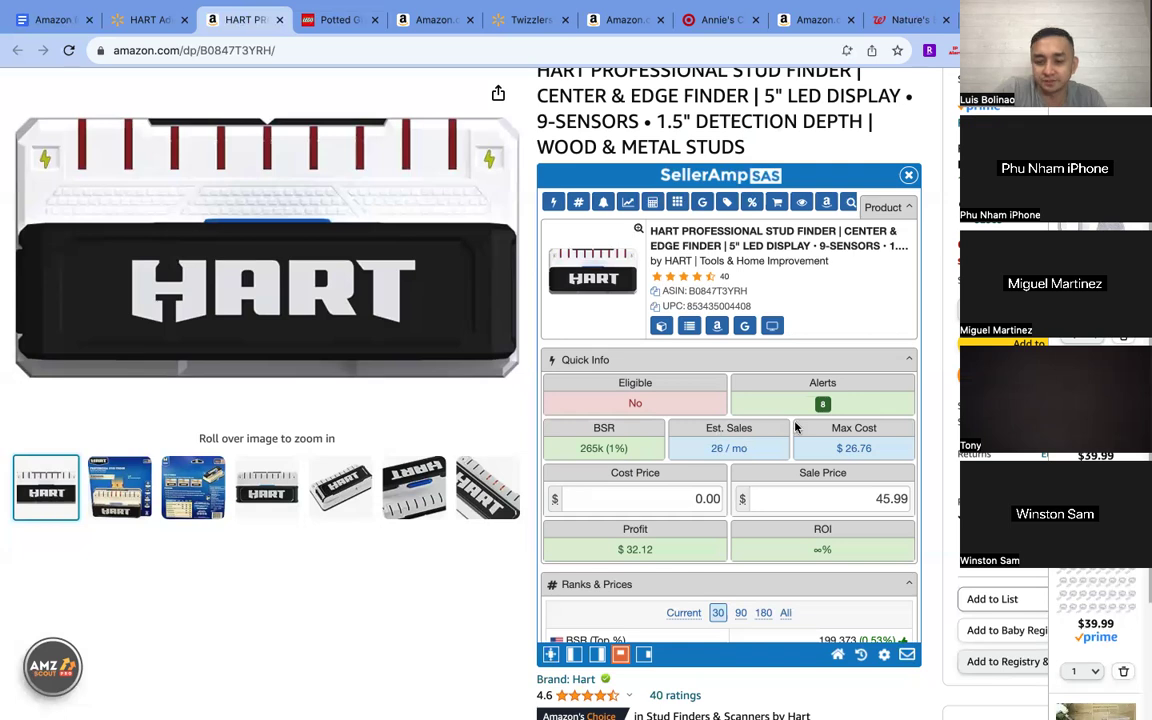
scroll(796, 428, "down", 3)
scroll(796, 428, "up", 2)
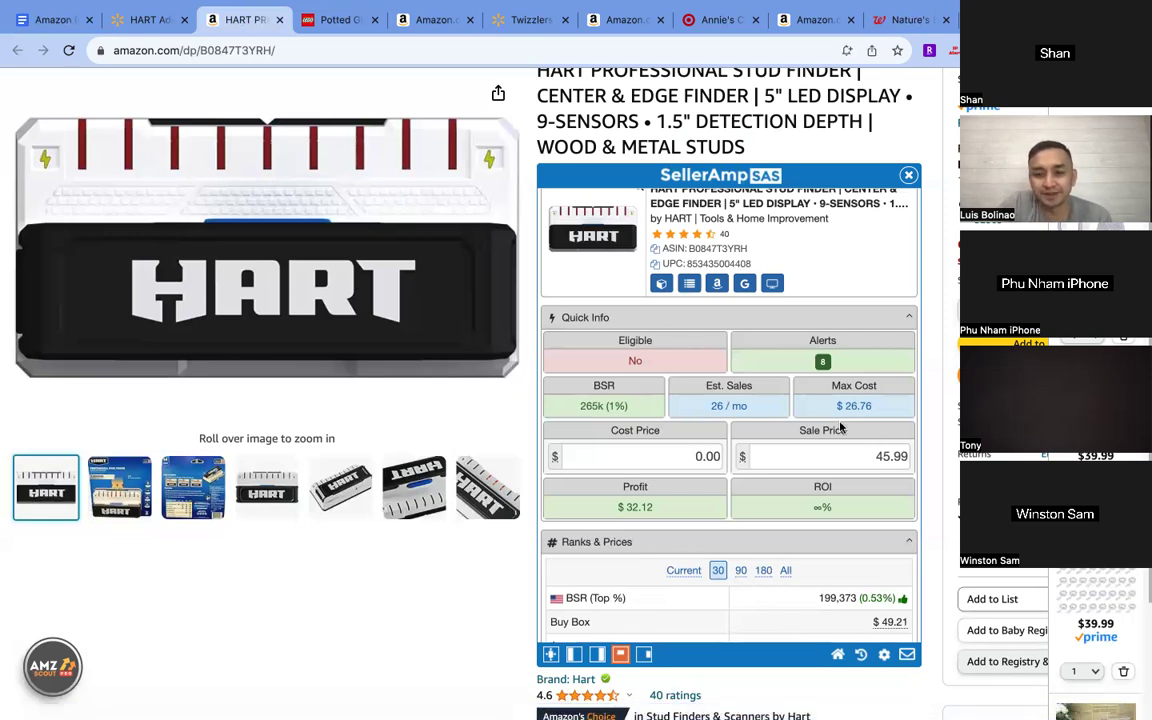
scroll(771, 471, "down", 8)
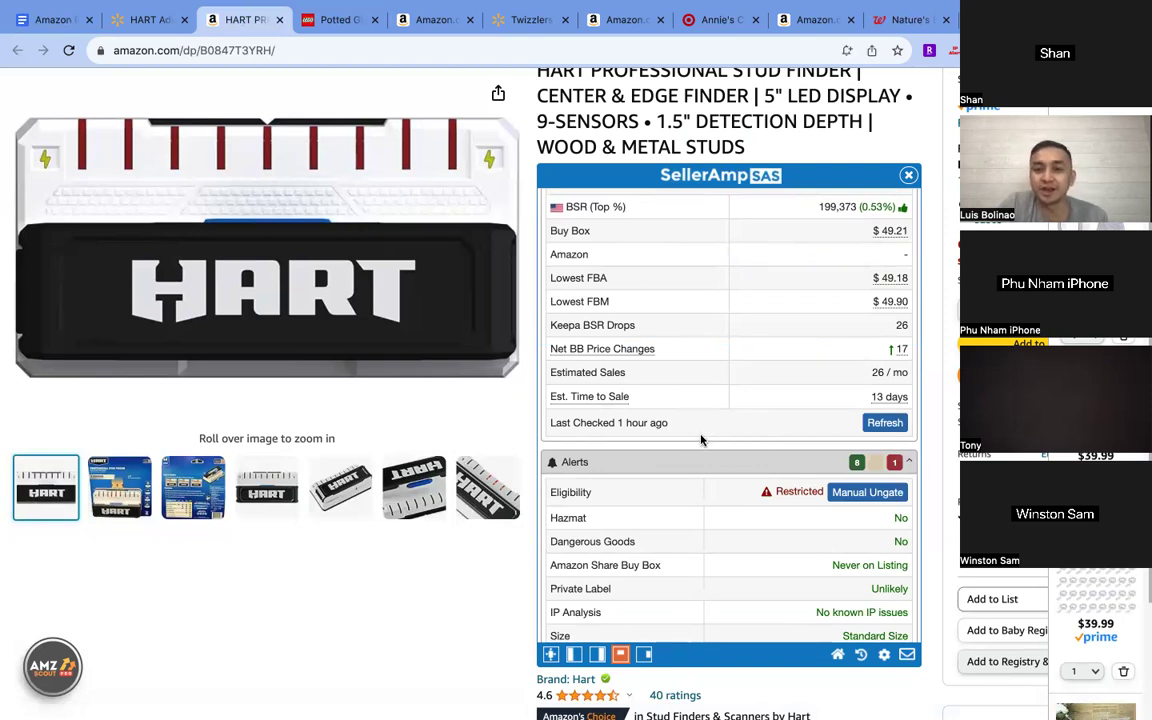
scroll(701, 440, "up", 5)
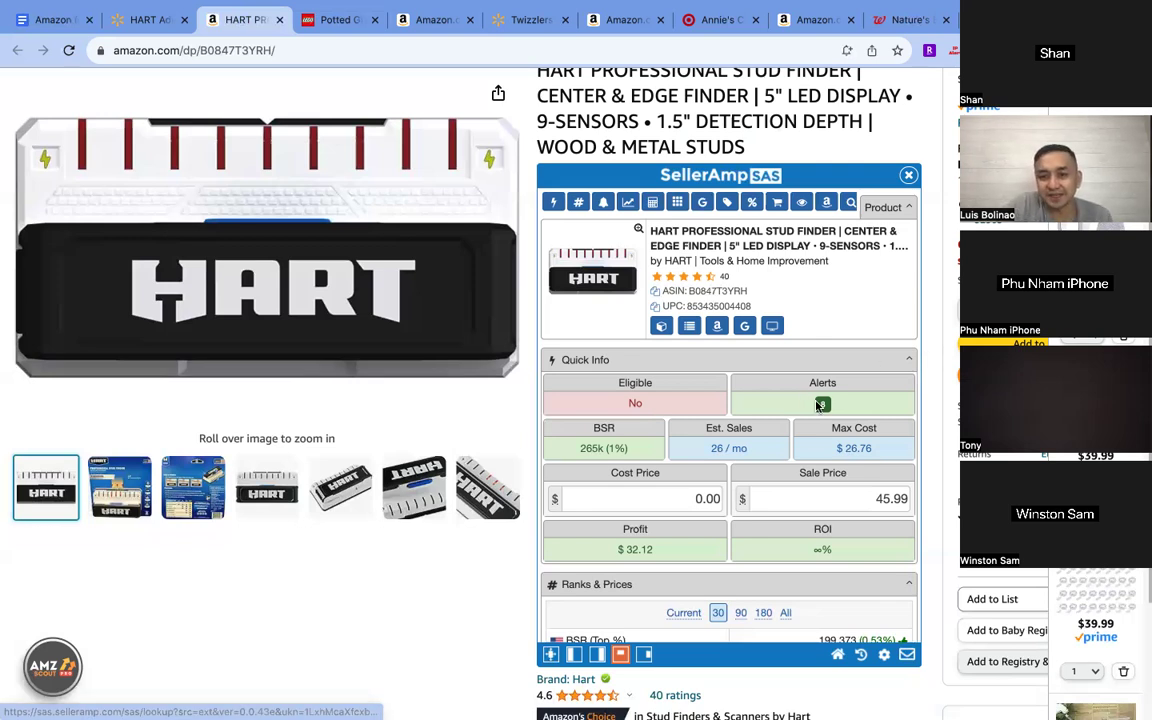
mouse_move(822, 405)
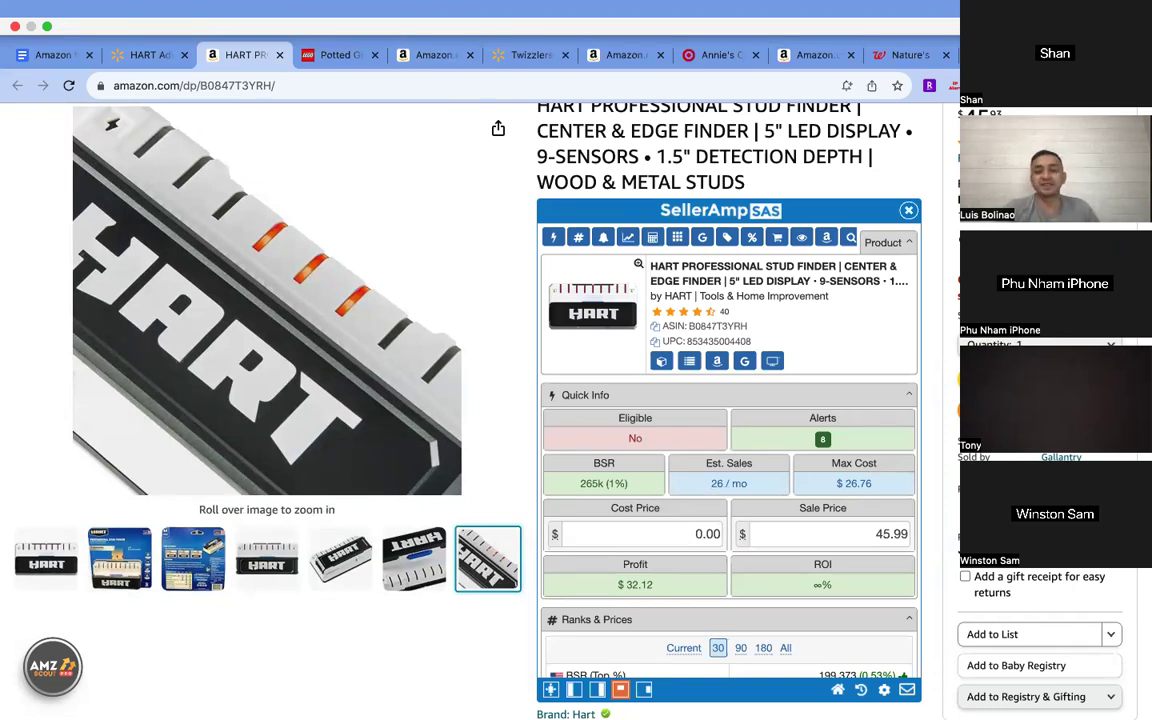
mouse_move(822, 440)
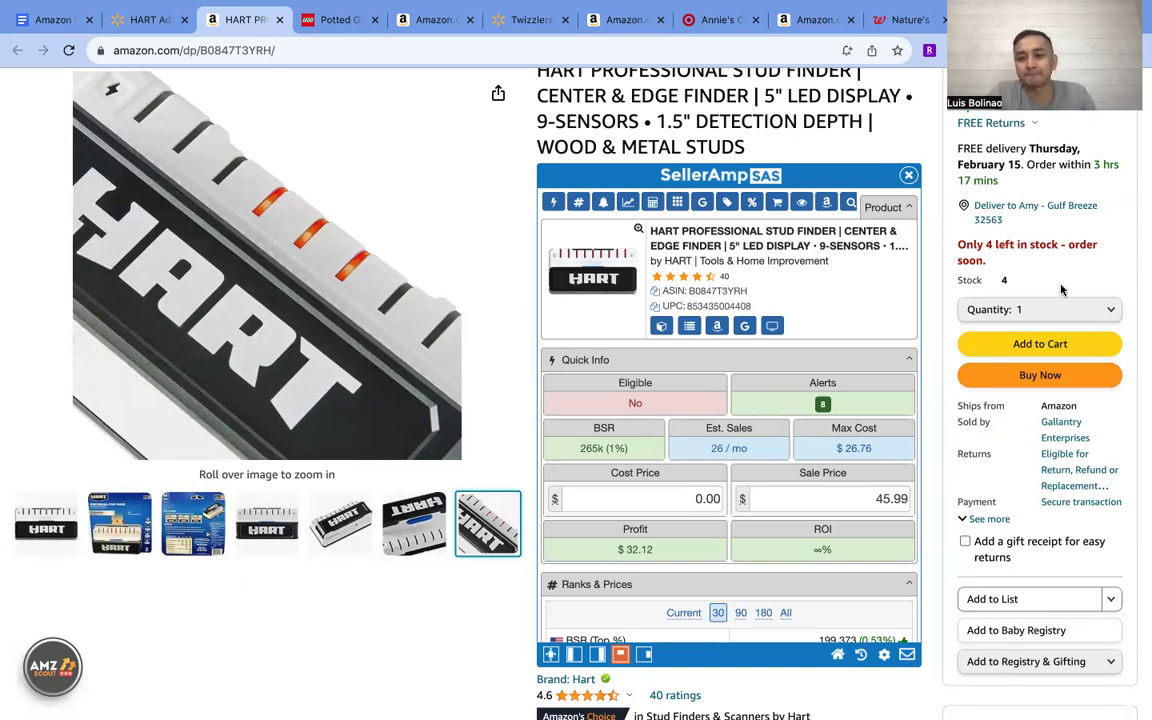
Switch to the Walgreens page for Nature's Bounty Milk Thistle 250 mg and postpone the Rakuten cash-back offer
left_click(949, 384)
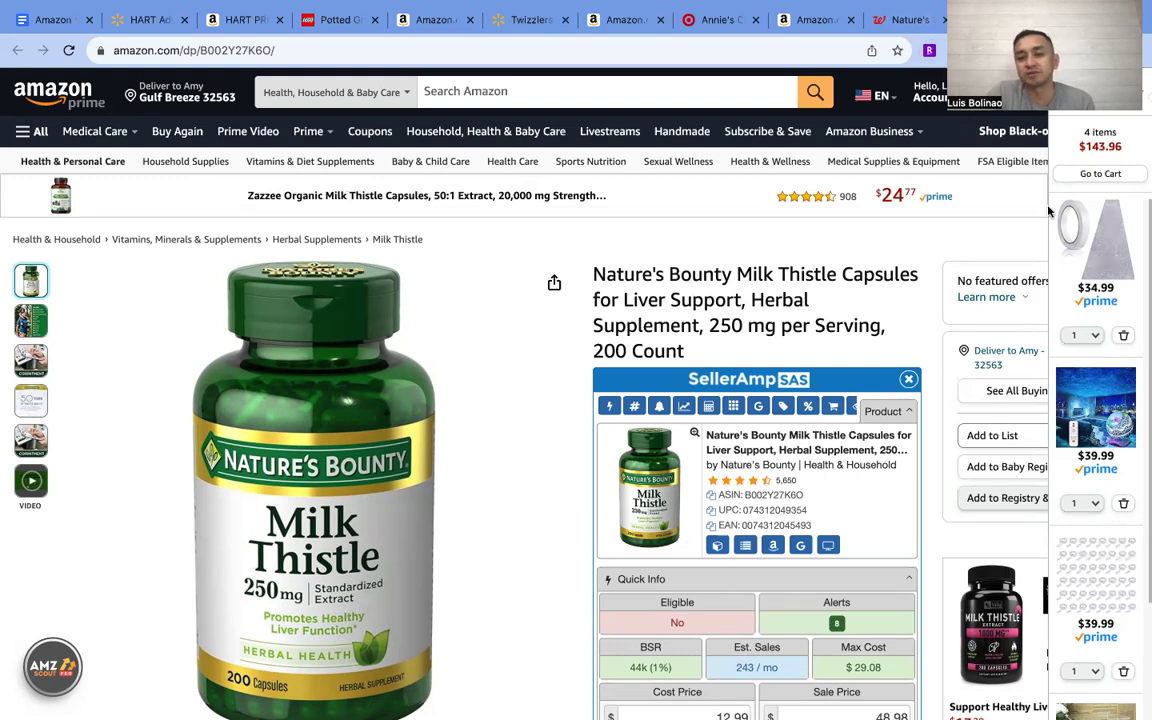
left_click(912, 24)
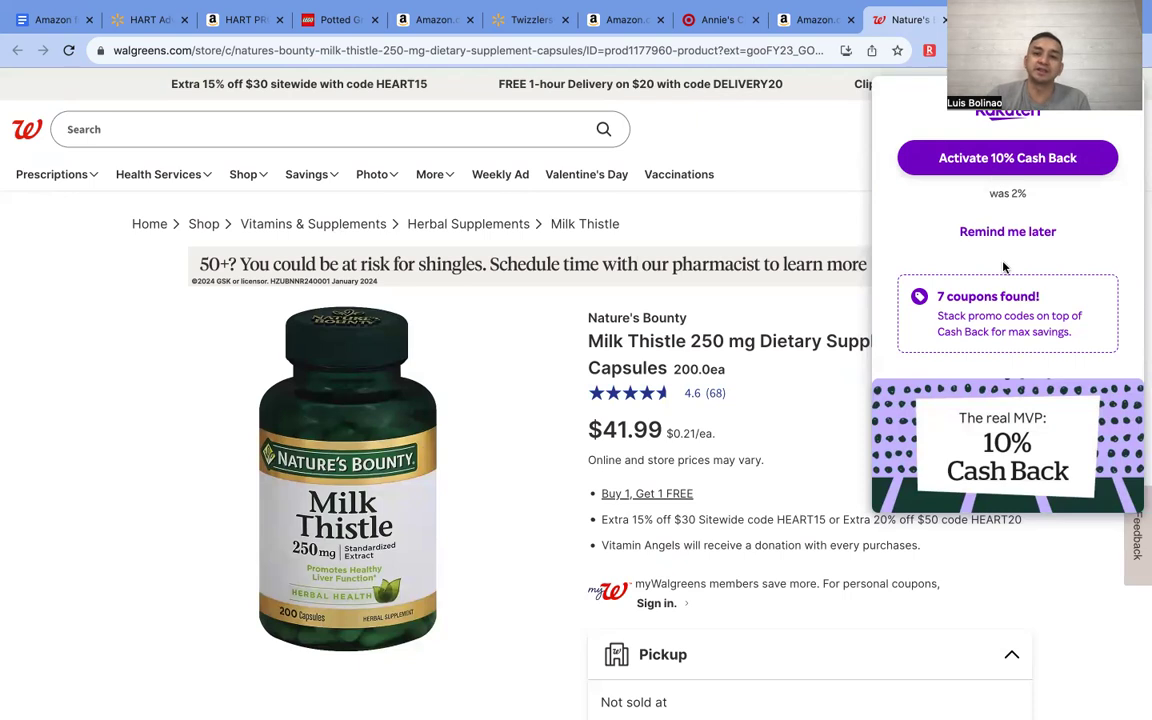
left_click(1028, 233)
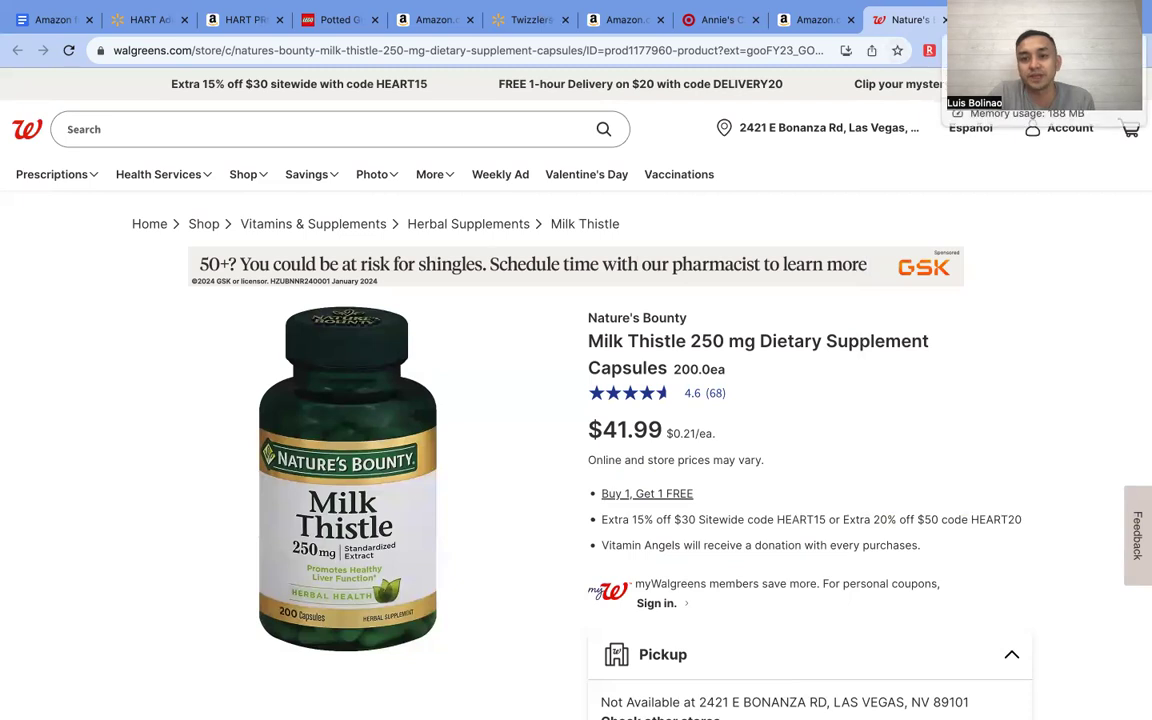
Review all seller offers on the Amazon listing for Nature's Bounty Milk Thistle and close the offer list
left_click(815, 19)
scroll(922, 290, "down", 3)
scroll(922, 290, "up", 2)
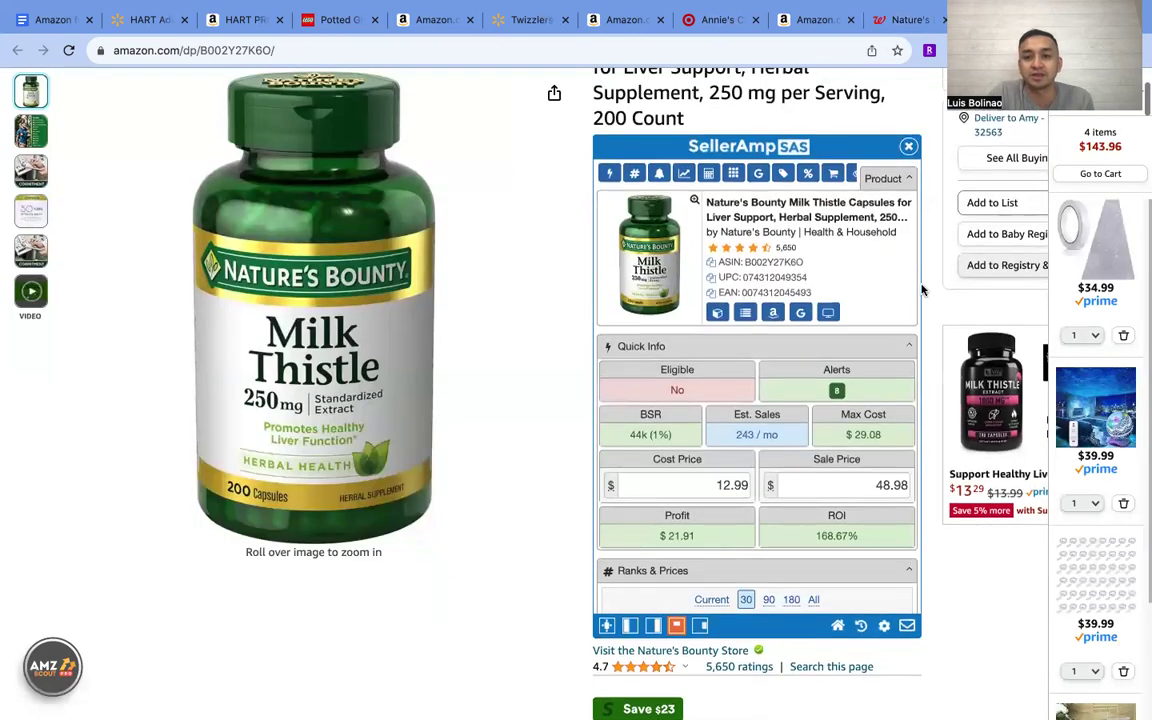
left_click(995, 223)
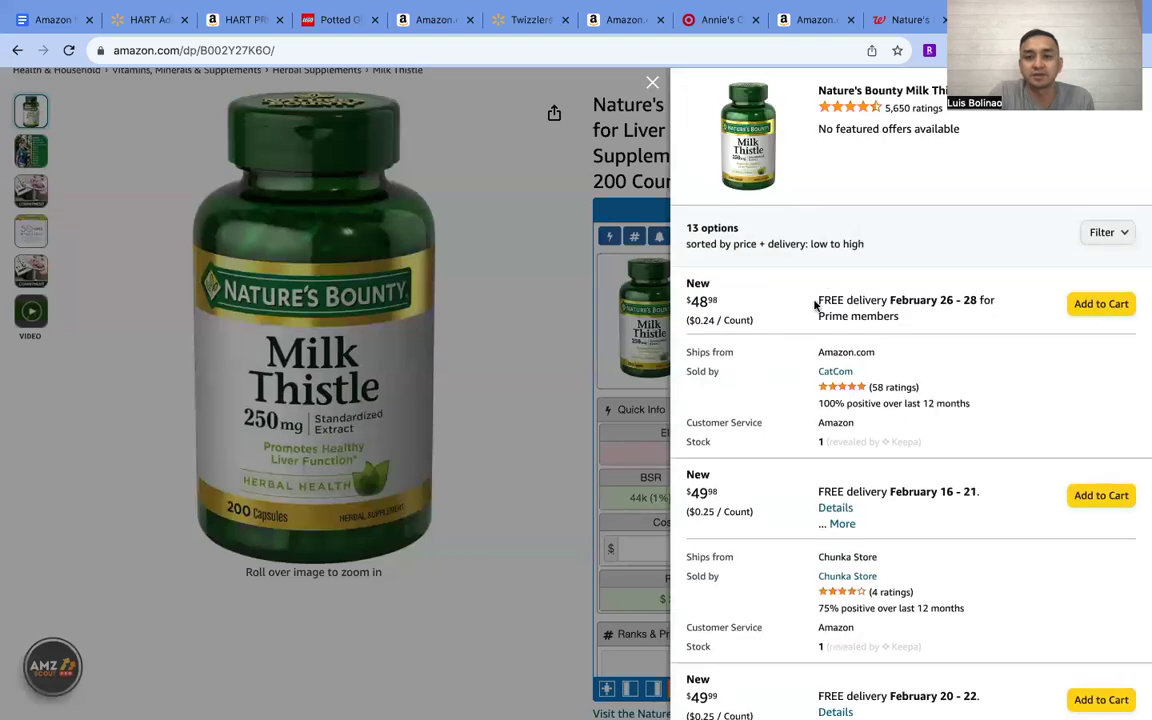
scroll(782, 321, "down", 8)
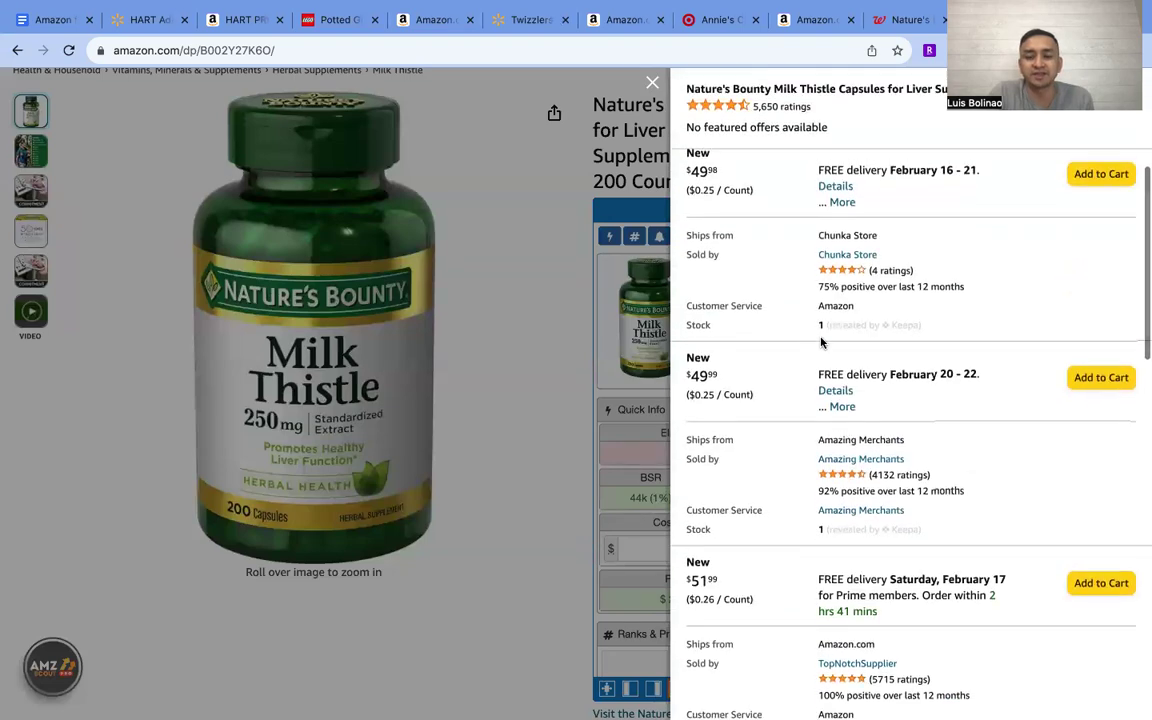
scroll(821, 343, "down", 10)
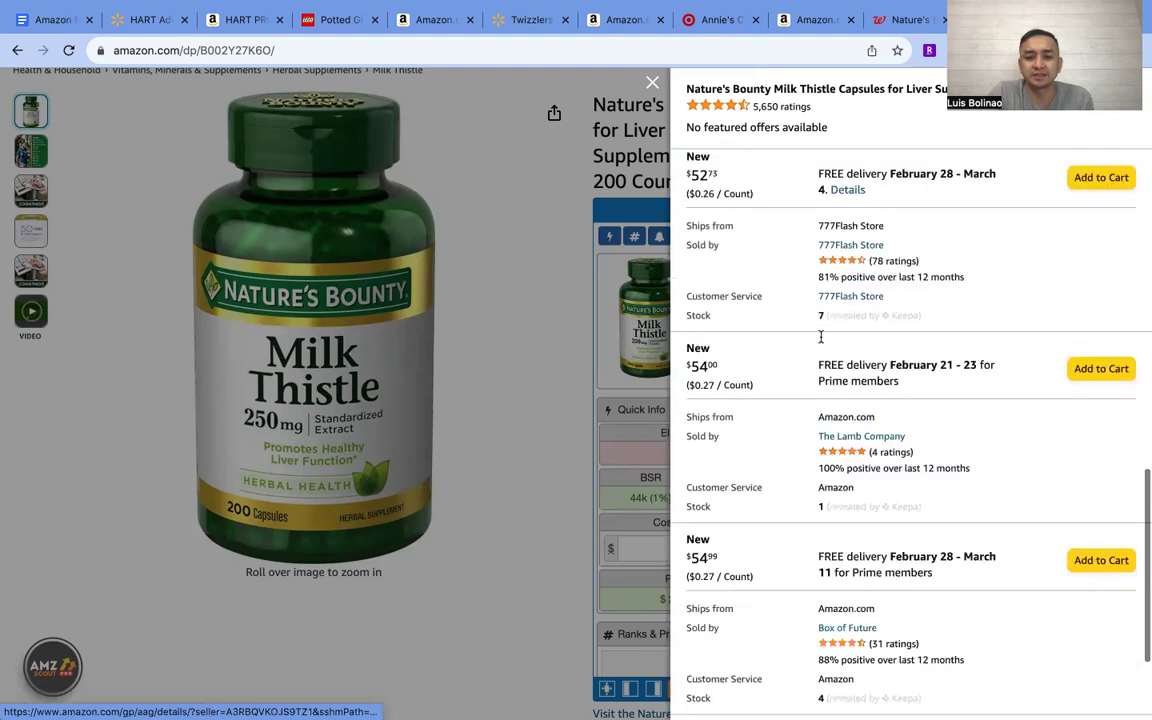
scroll(821, 343, "down", 5)
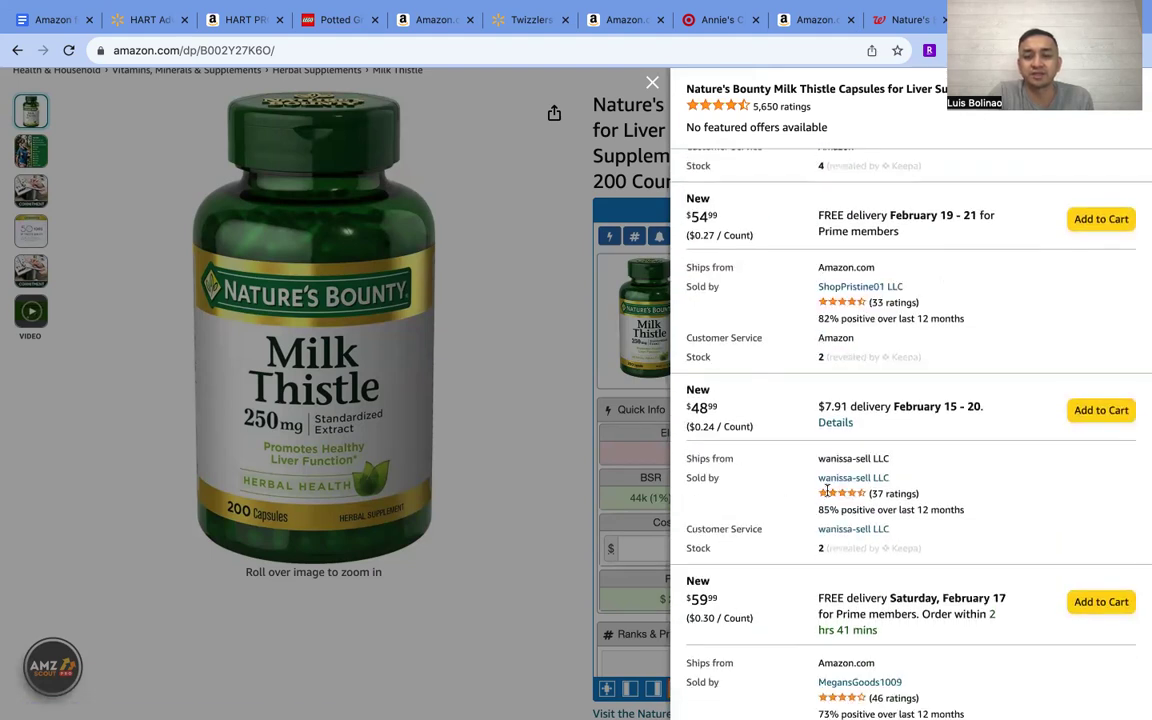
left_click(652, 82)
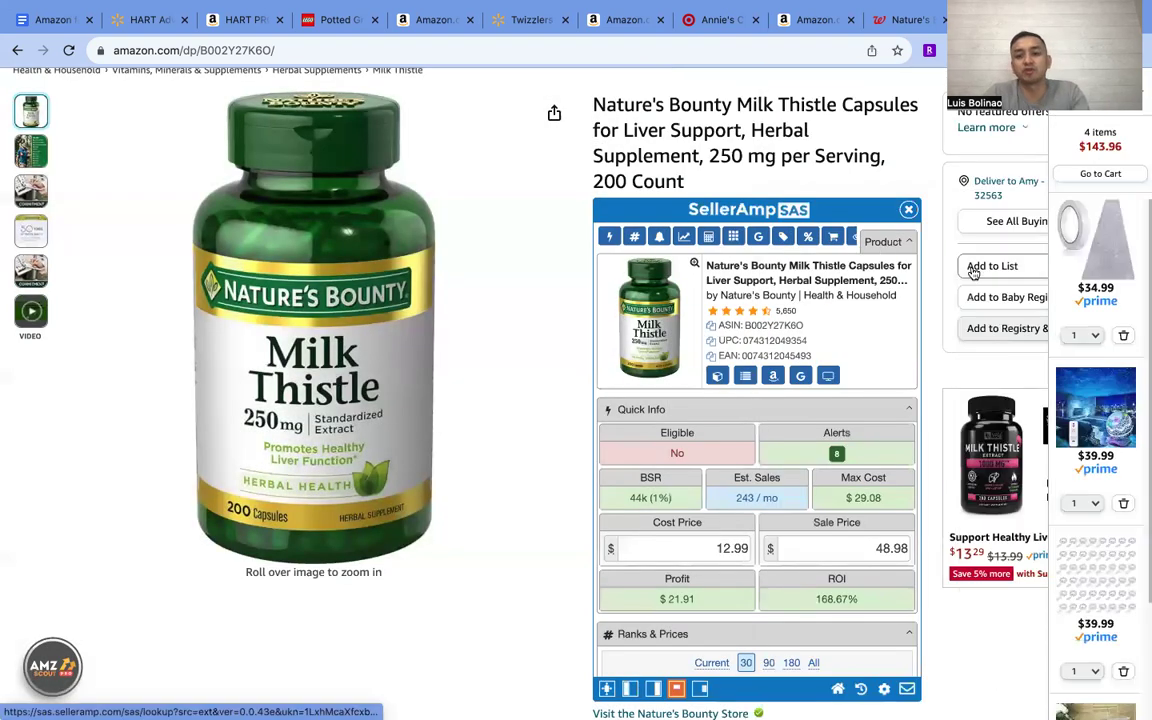
Check the Walgreens milk thistle price and set the SellerAmp cost price on the Amazon listing to 20.99
left_click(907, 21)
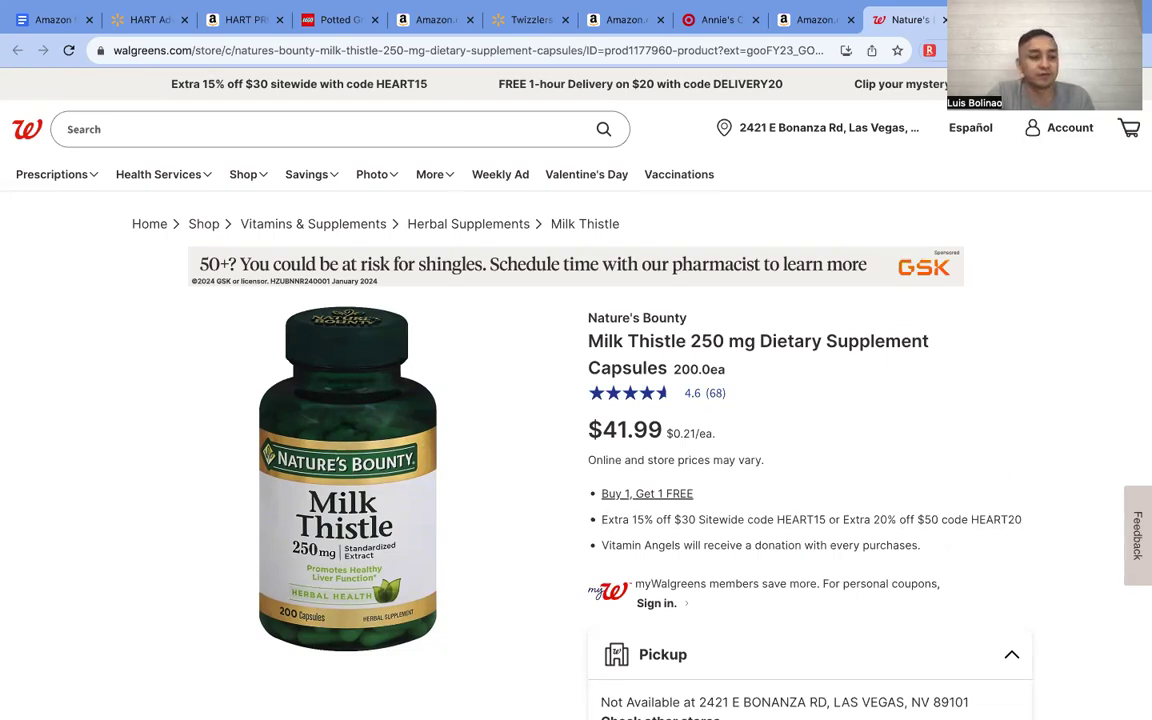
key("ctrl+shift+Tab")
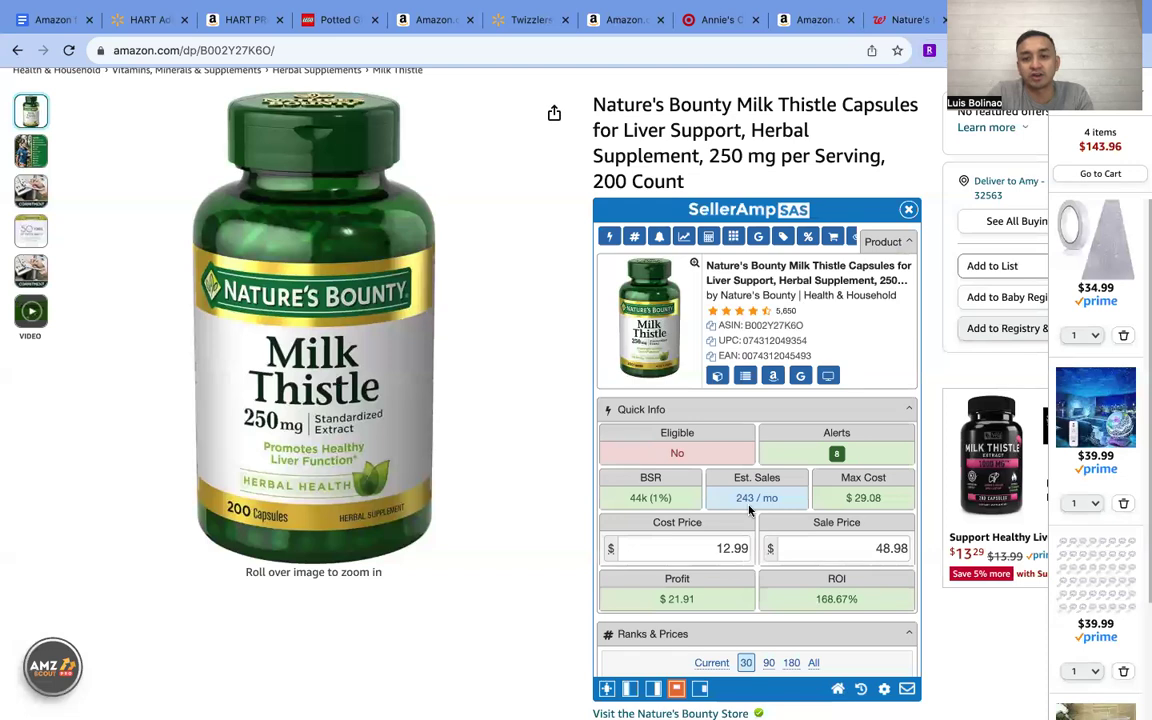
left_click(733, 545)
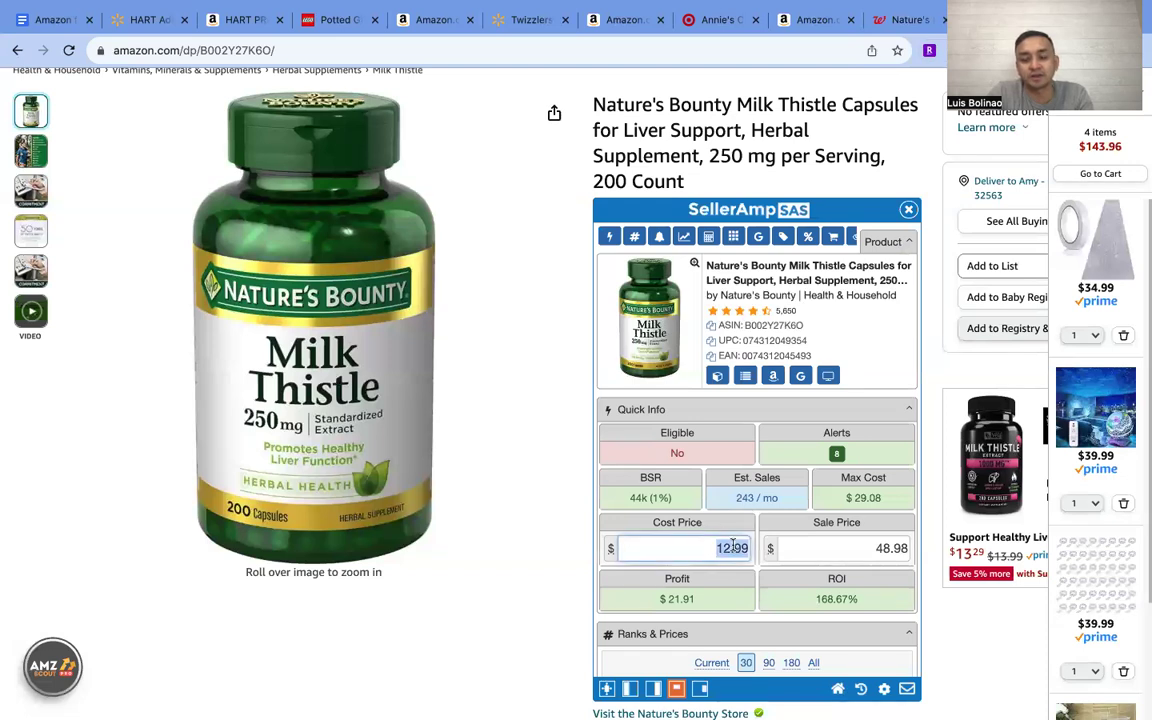
type("20.99")
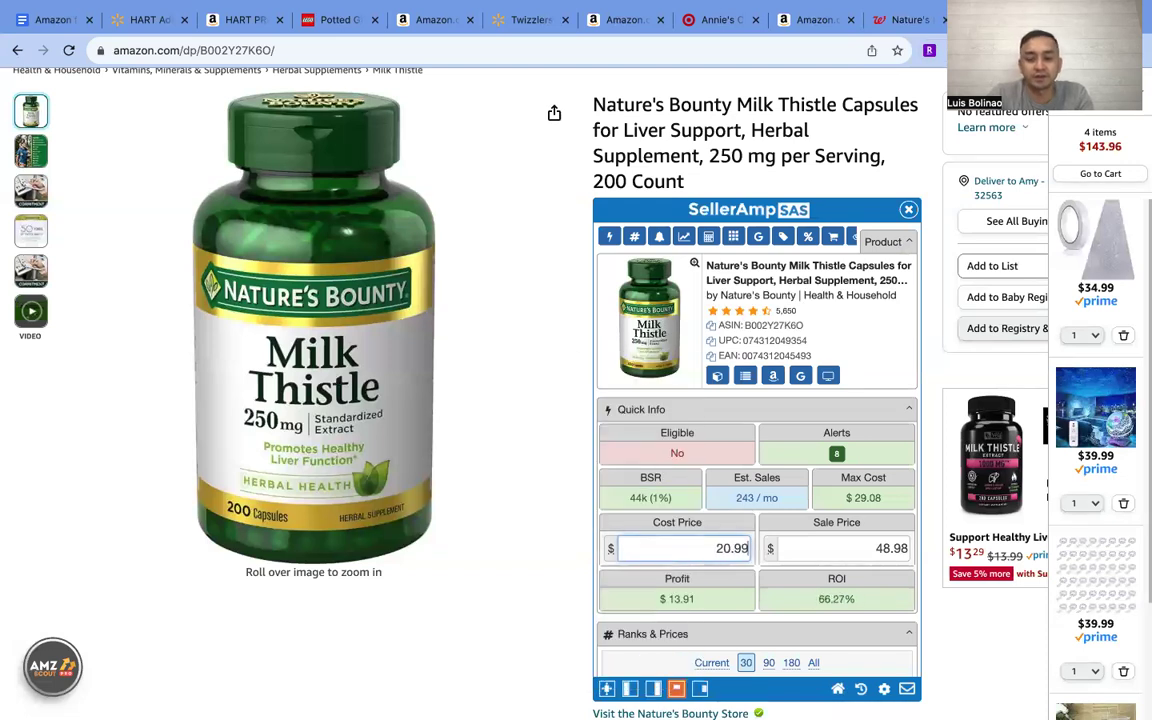
scroll(753, 481, "down", 2)
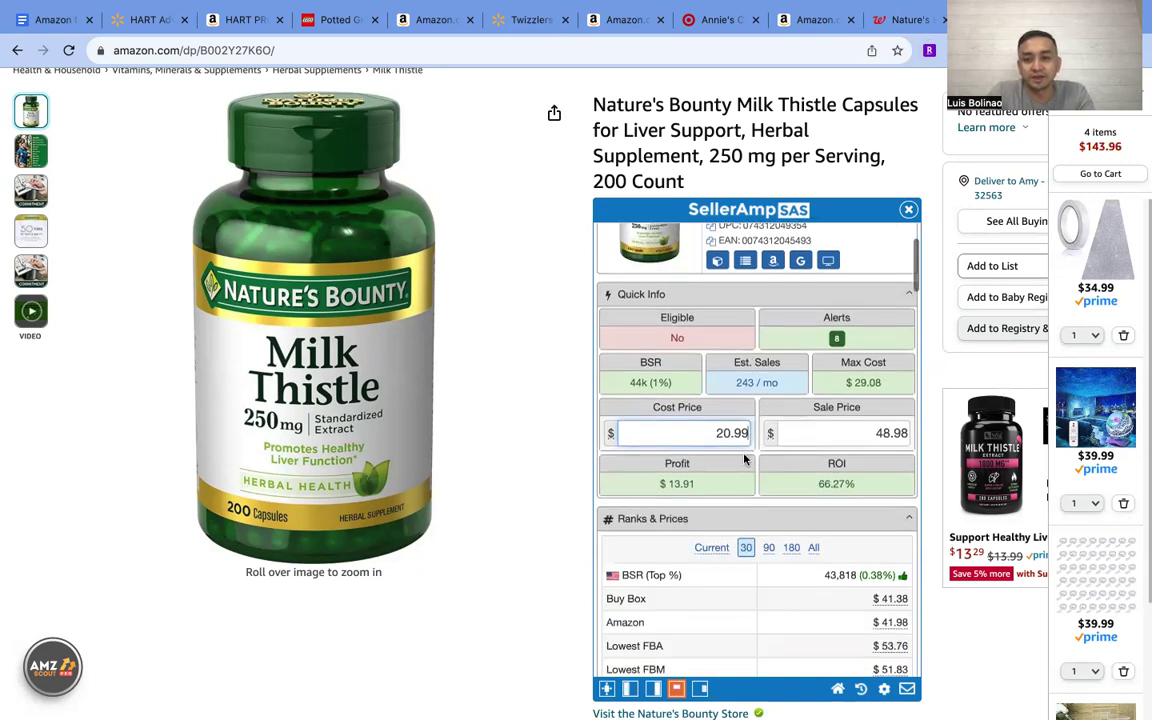
Check the Walgreens promotions for the milk thistle and apply the 20% discount in the SellerAmp calculation
left_click(899, 20)
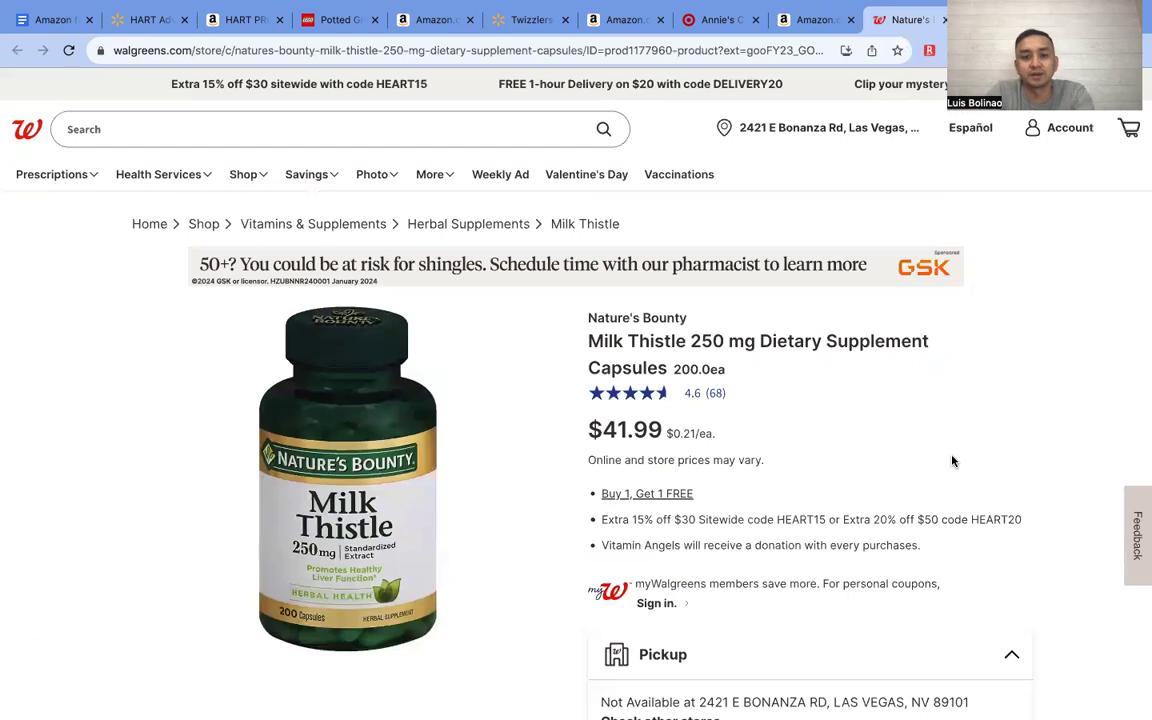
scroll(953, 462, "down", 1)
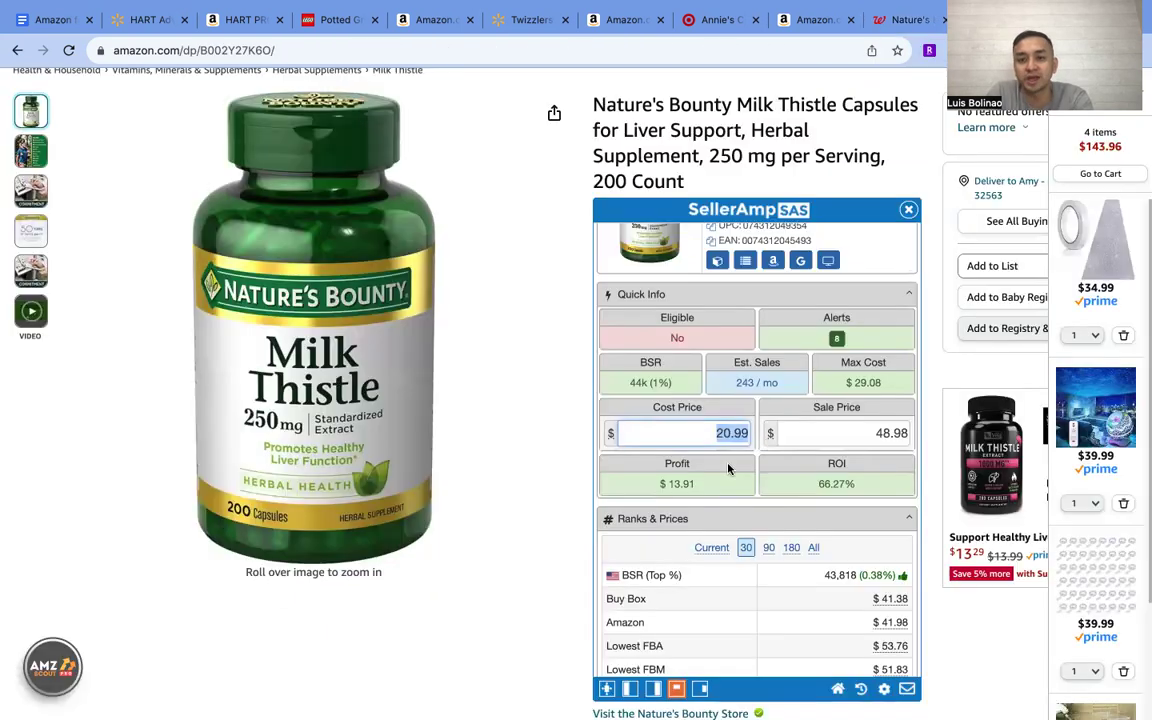
scroll(728, 470, "down", 10)
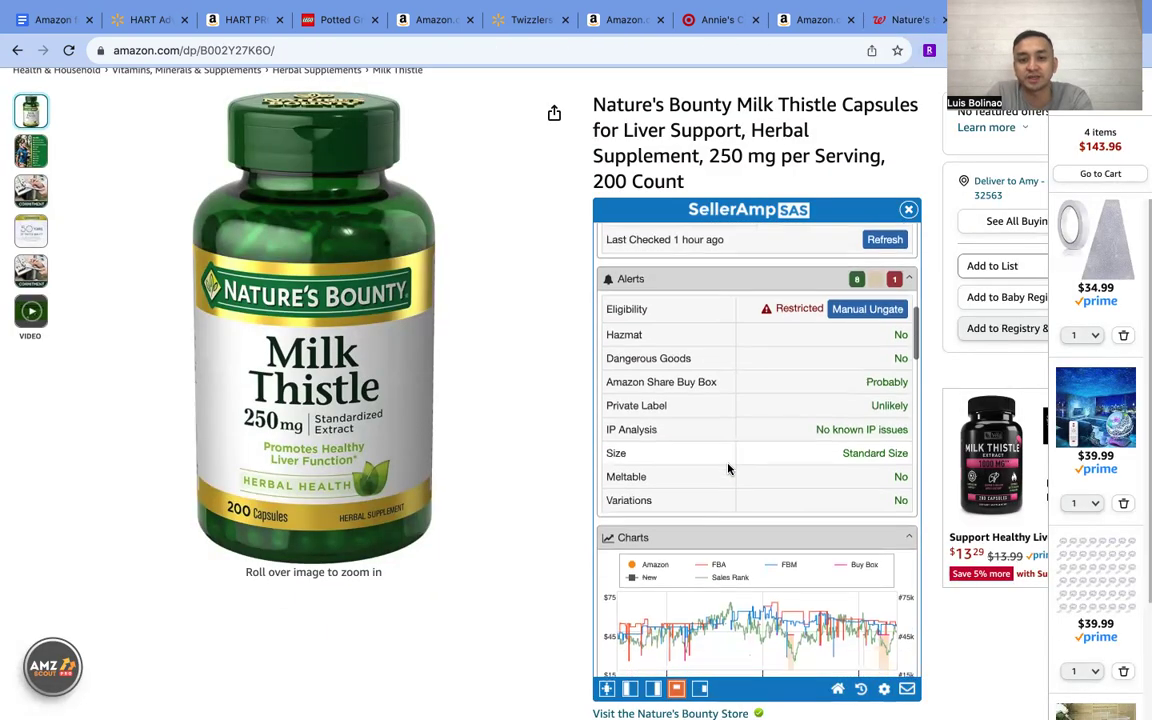
scroll(728, 470, "down", 12)
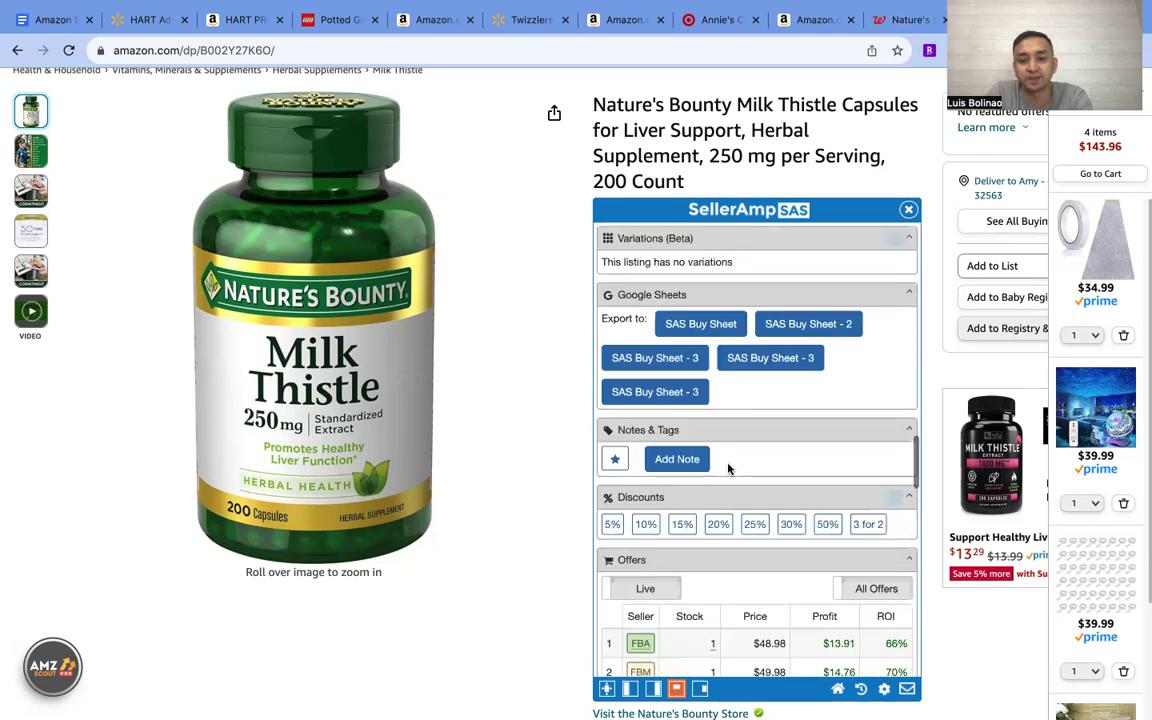
scroll(728, 468, "down", 12)
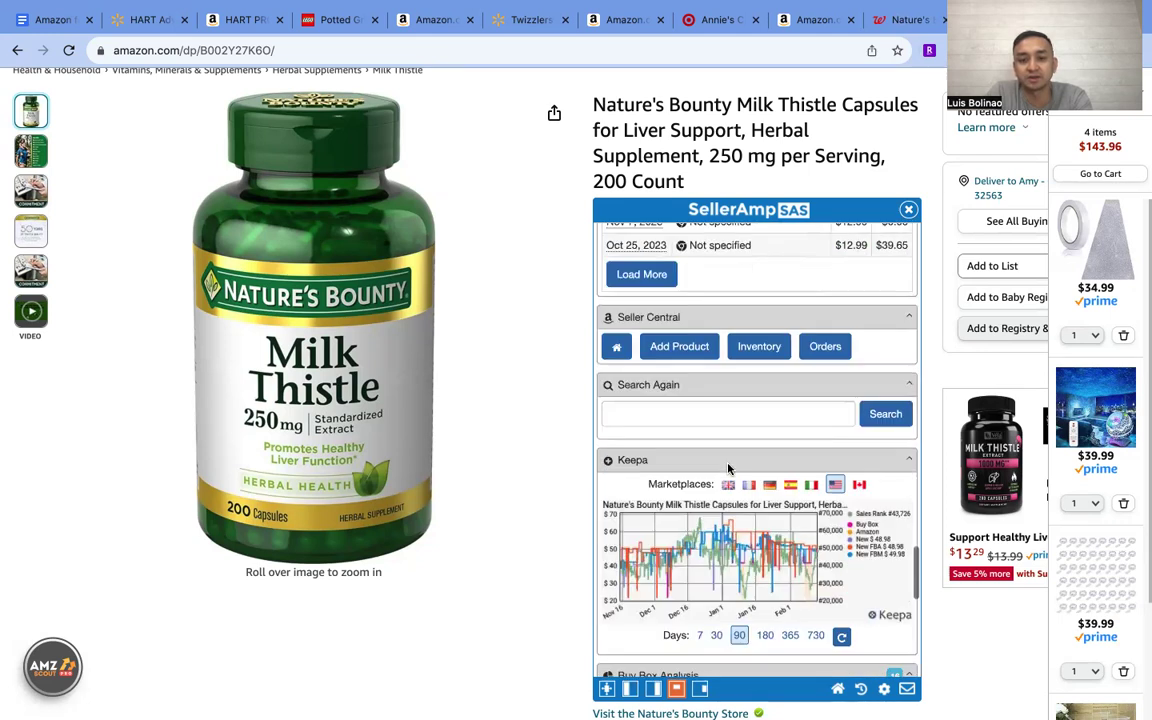
scroll(728, 468, "down", 3)
scroll(690, 445, "up", 12)
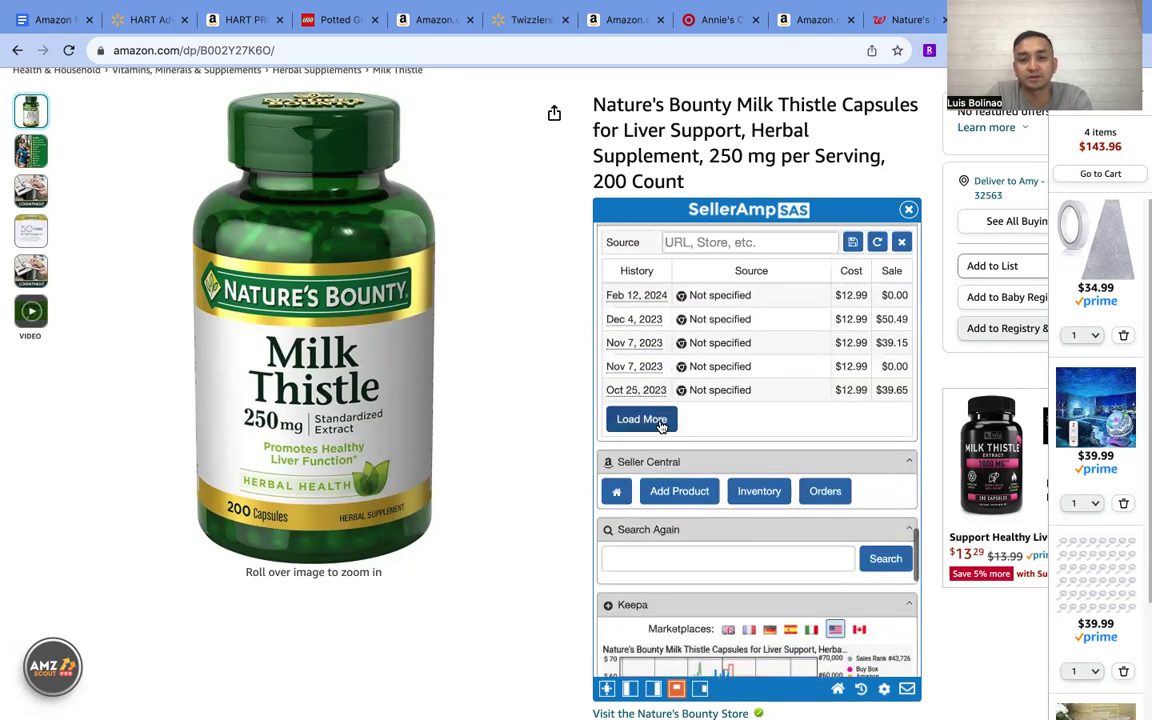
scroll(661, 427, "up", 6)
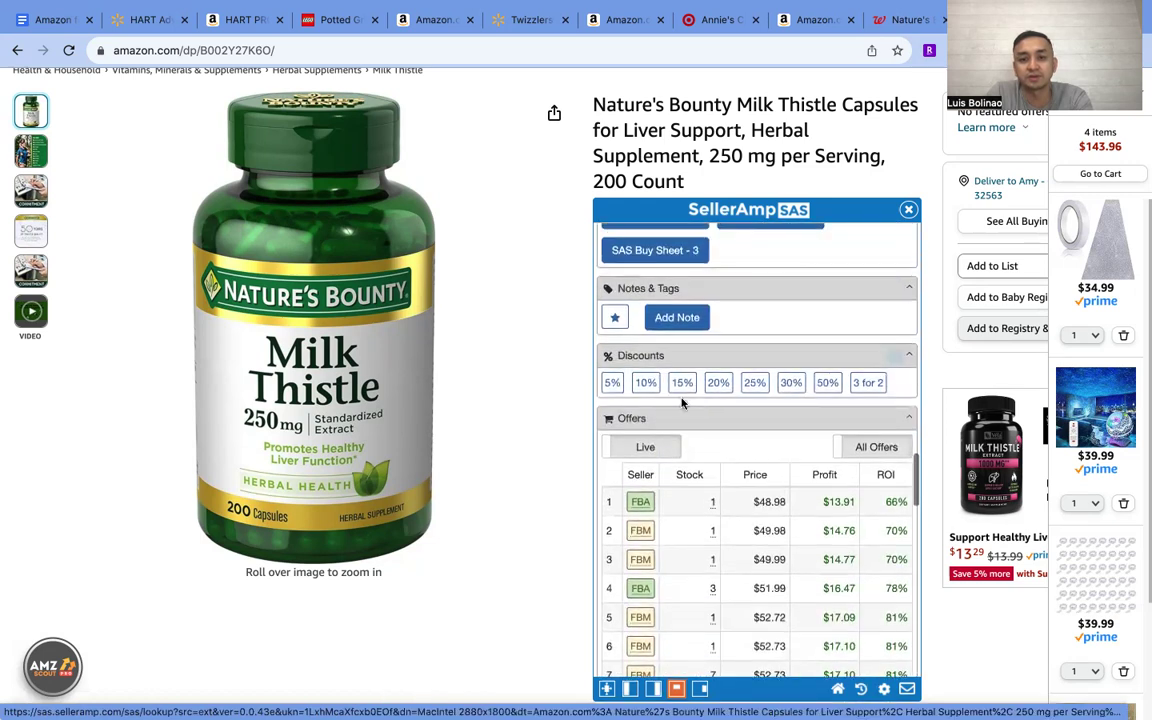
left_click(720, 384)
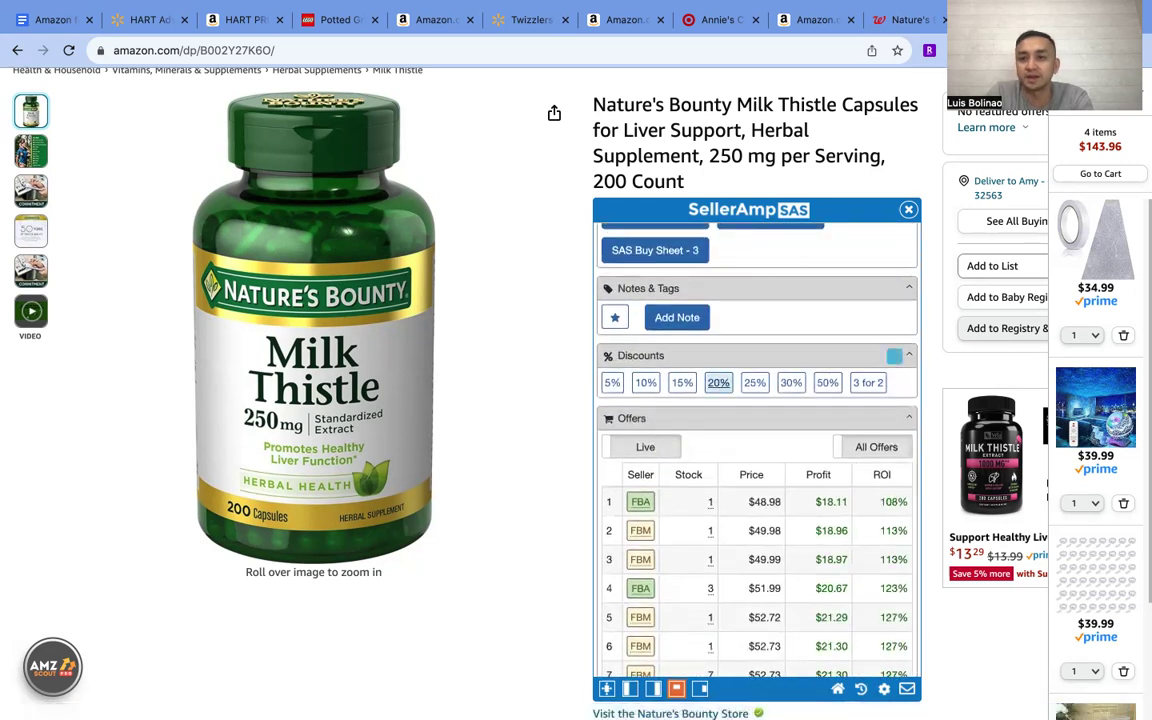
Activate the Rakuten 10% cash back on the Walgreens milk thistle page
left_click(912, 28)
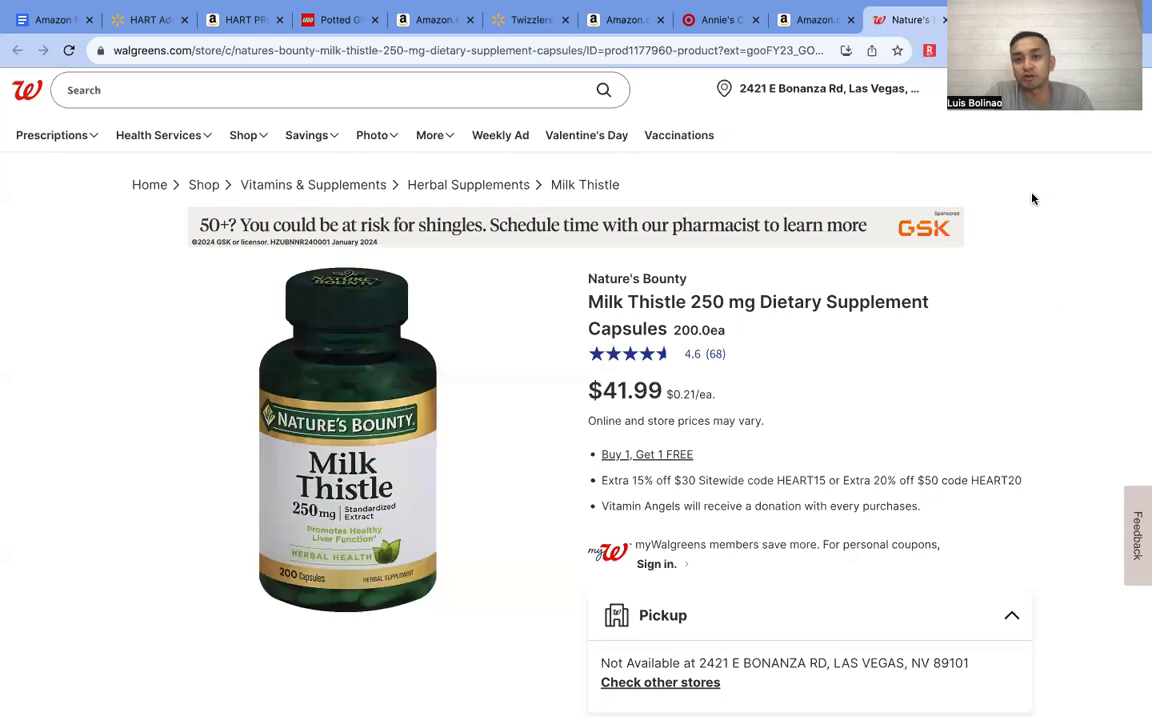
left_click(929, 51)
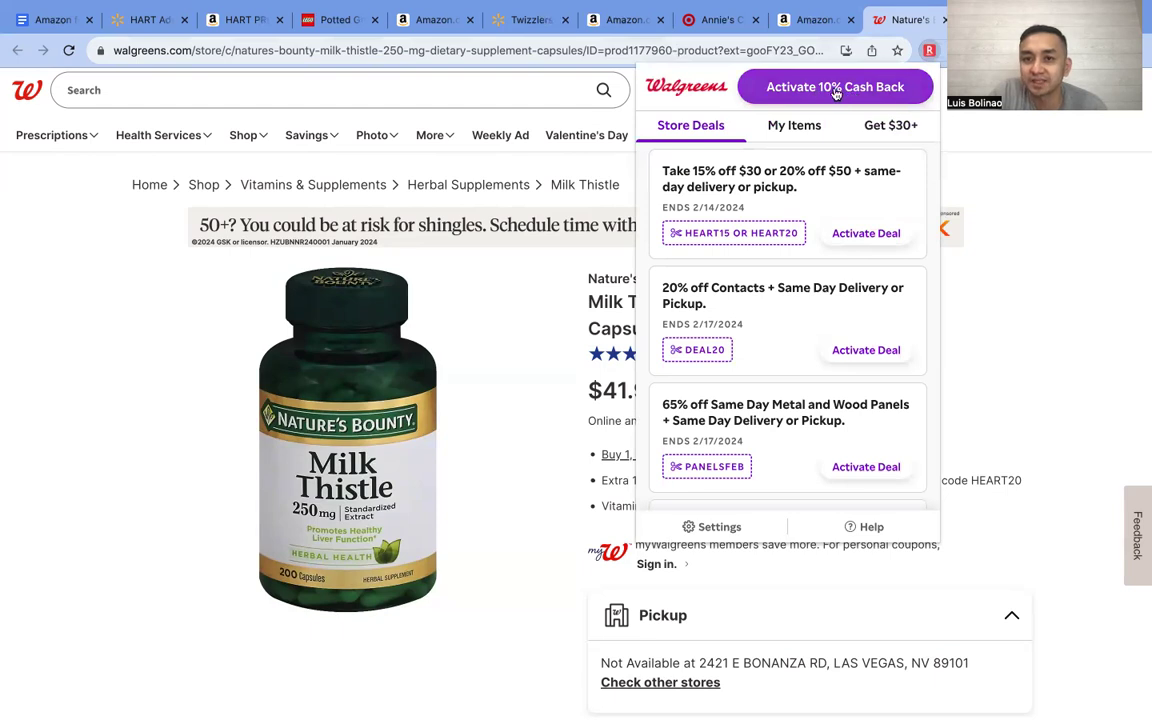
left_click(826, 92)
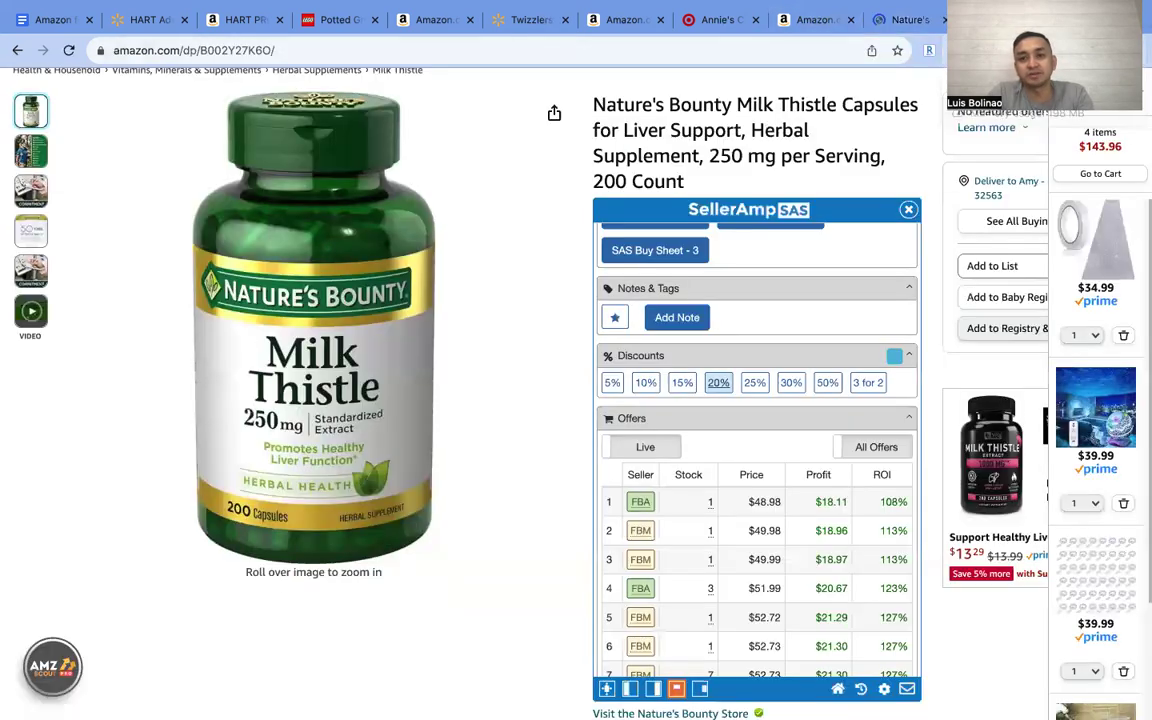
Apply the 30% discount in SellerAmp on the Amazon milk thistle listing and remove the 20% discount
left_click(815, 19)
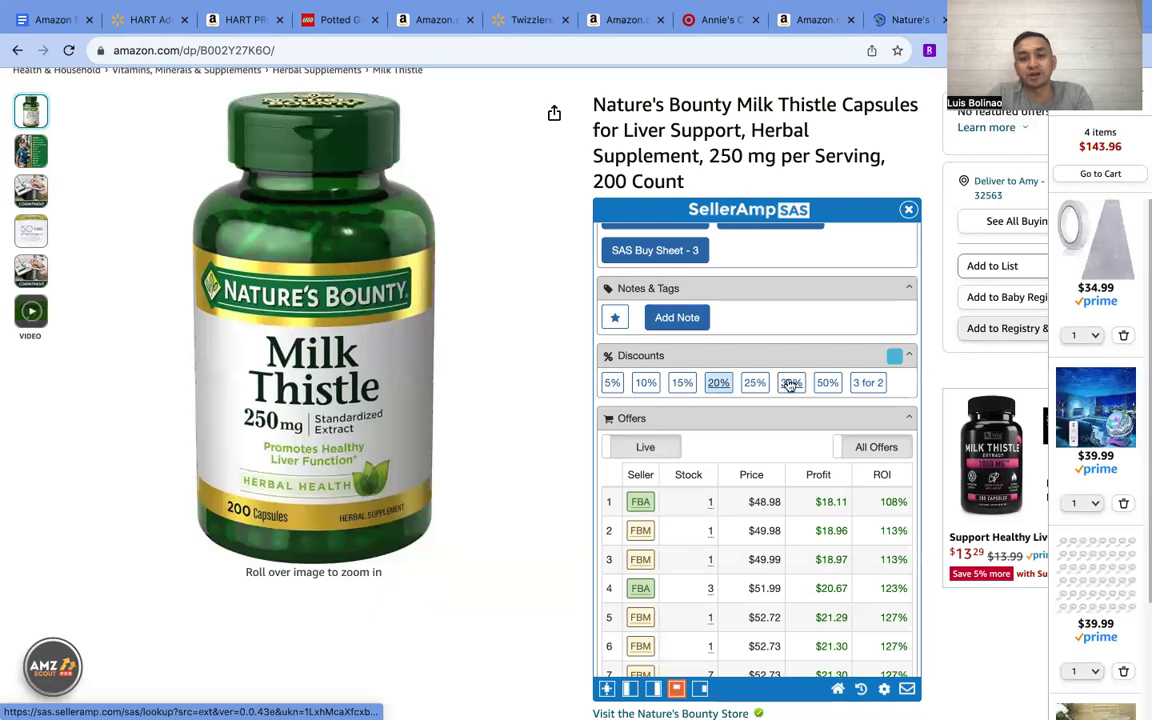
left_click(791, 384)
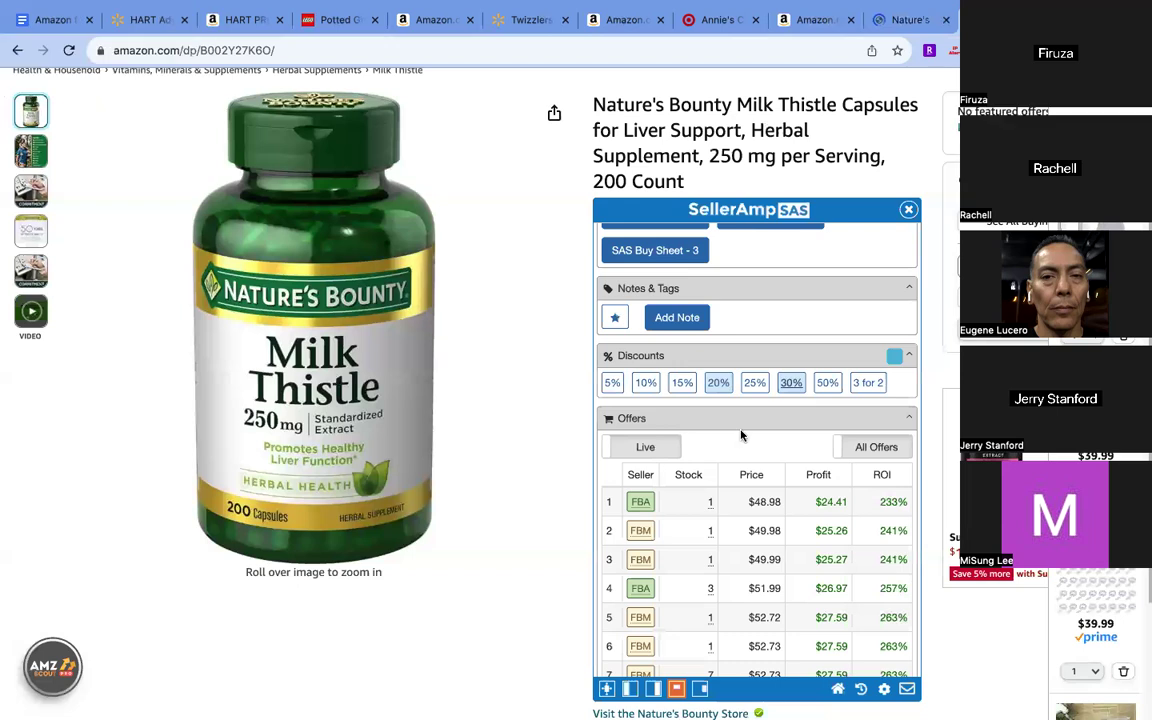
scroll(741, 435, "up", 15)
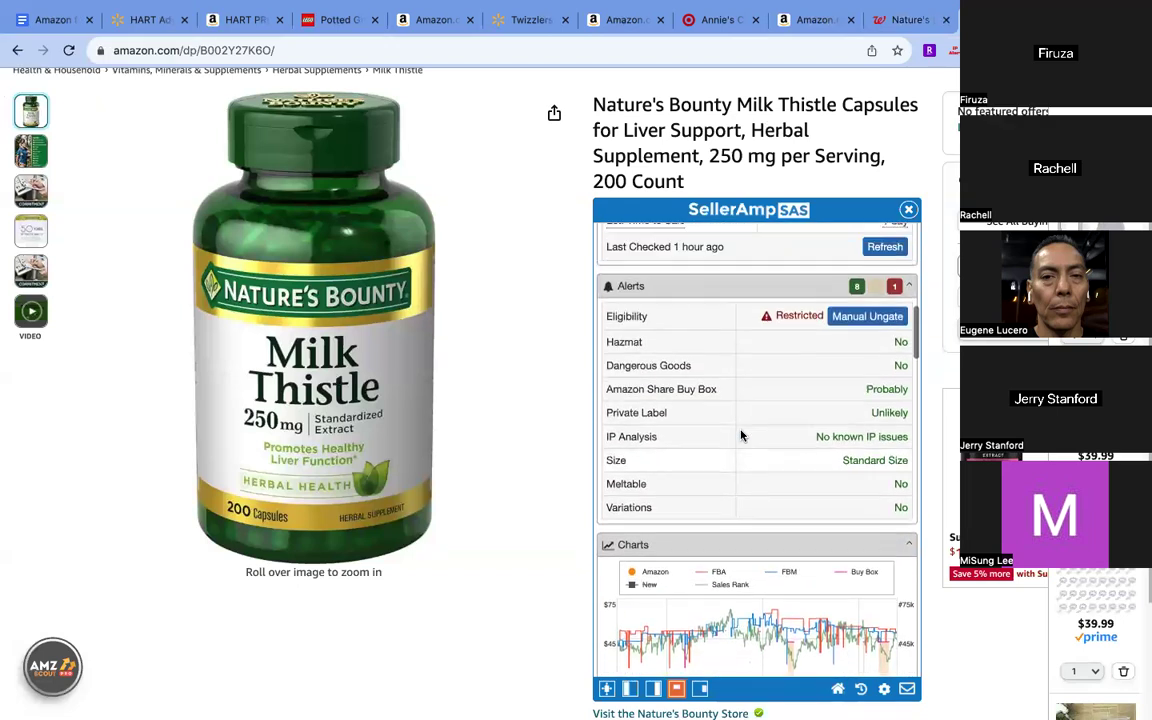
scroll(741, 435, "up", 4)
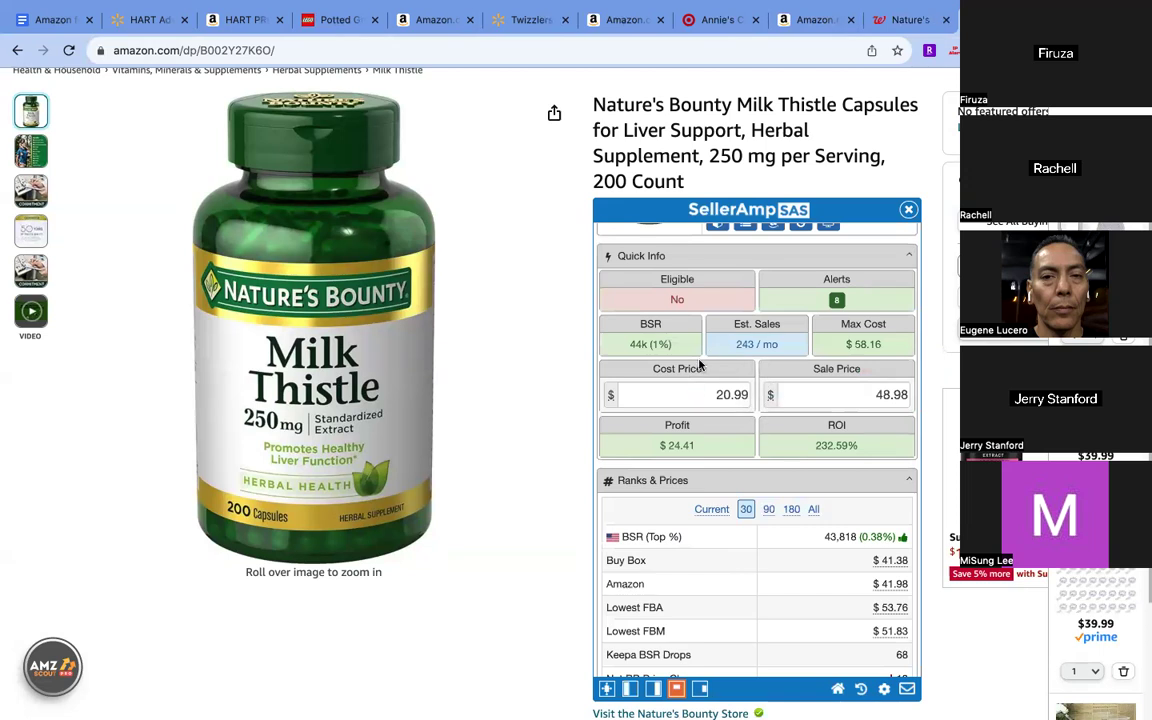
scroll(700, 366, "down", 15)
scroll(754, 415, "down", 12)
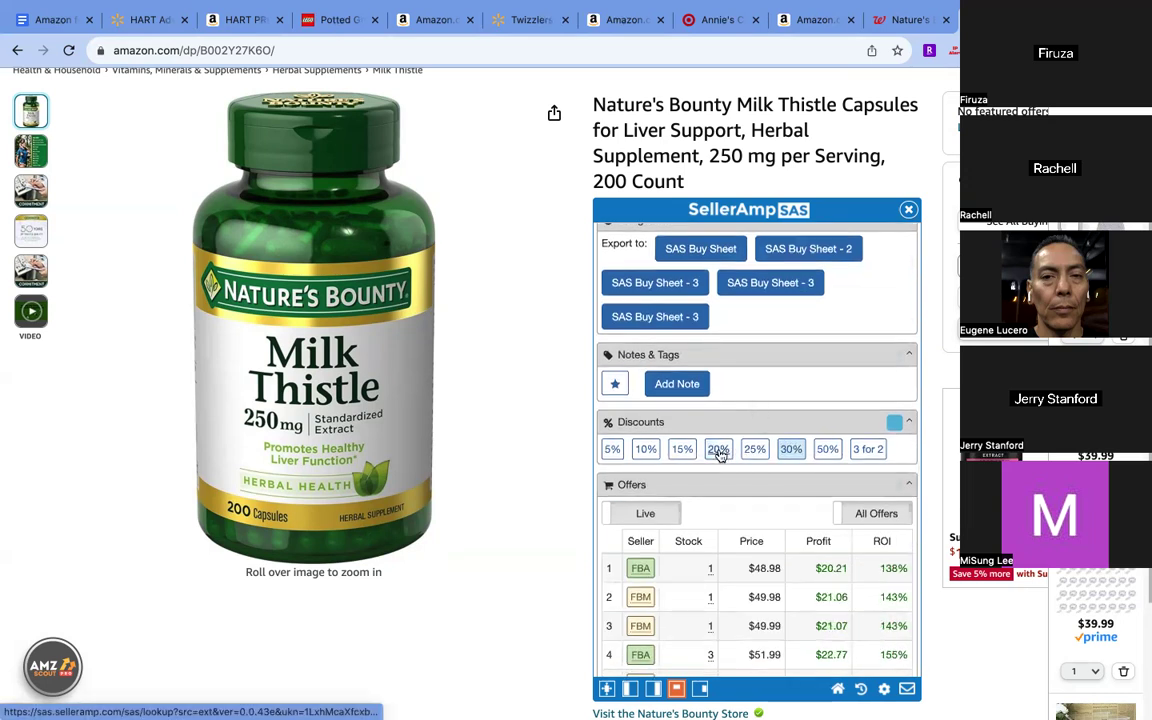
left_click(792, 450)
left_click(792, 450)
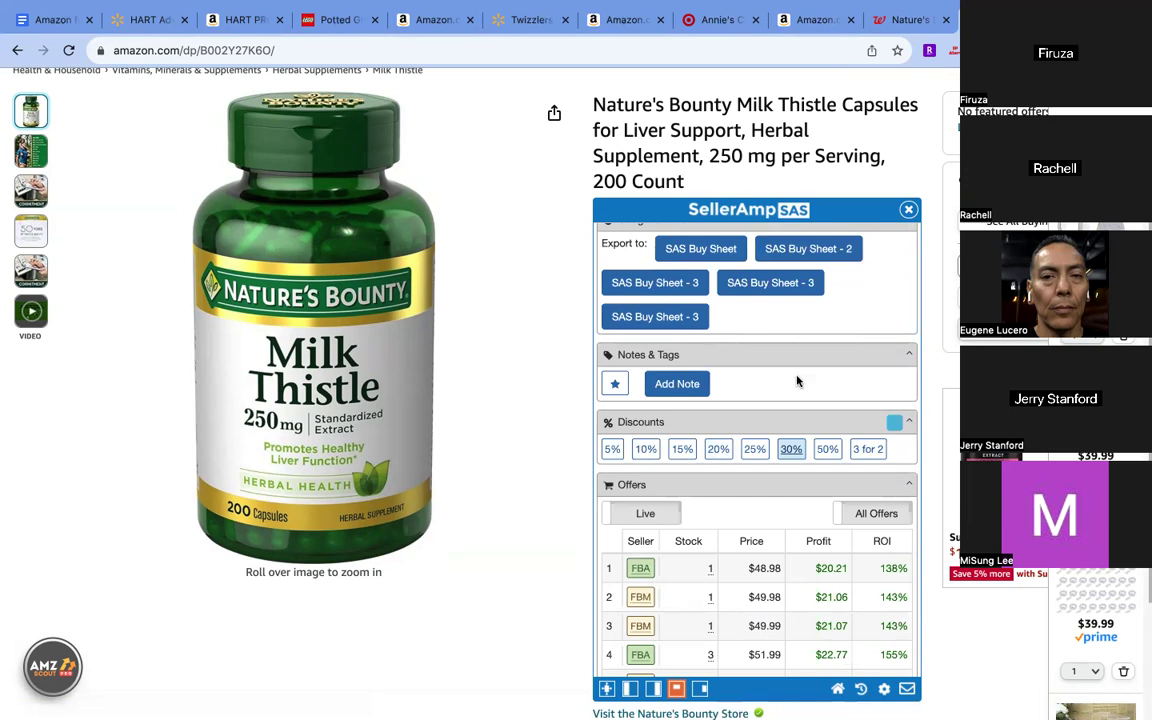
Examine the discounted profit and ROI in SellerAmp's quick info and profit calculator, along with the ranks and prices
scroll(765, 384, "up", 15)
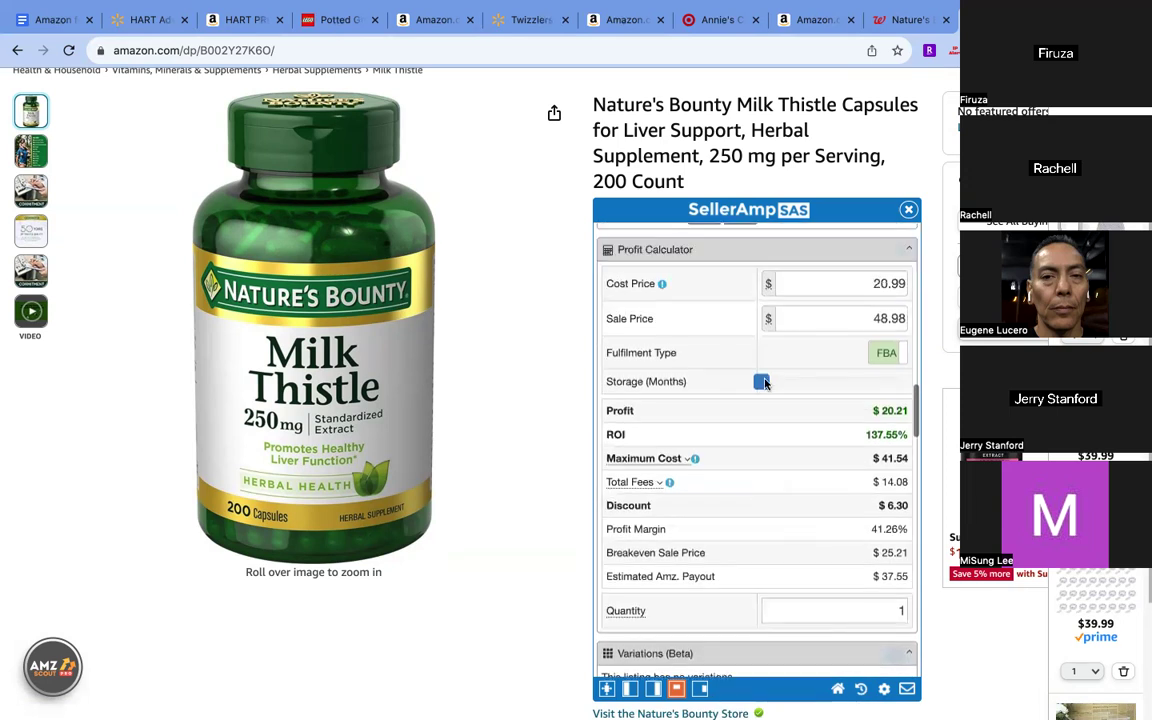
scroll(765, 386, "up", 6)
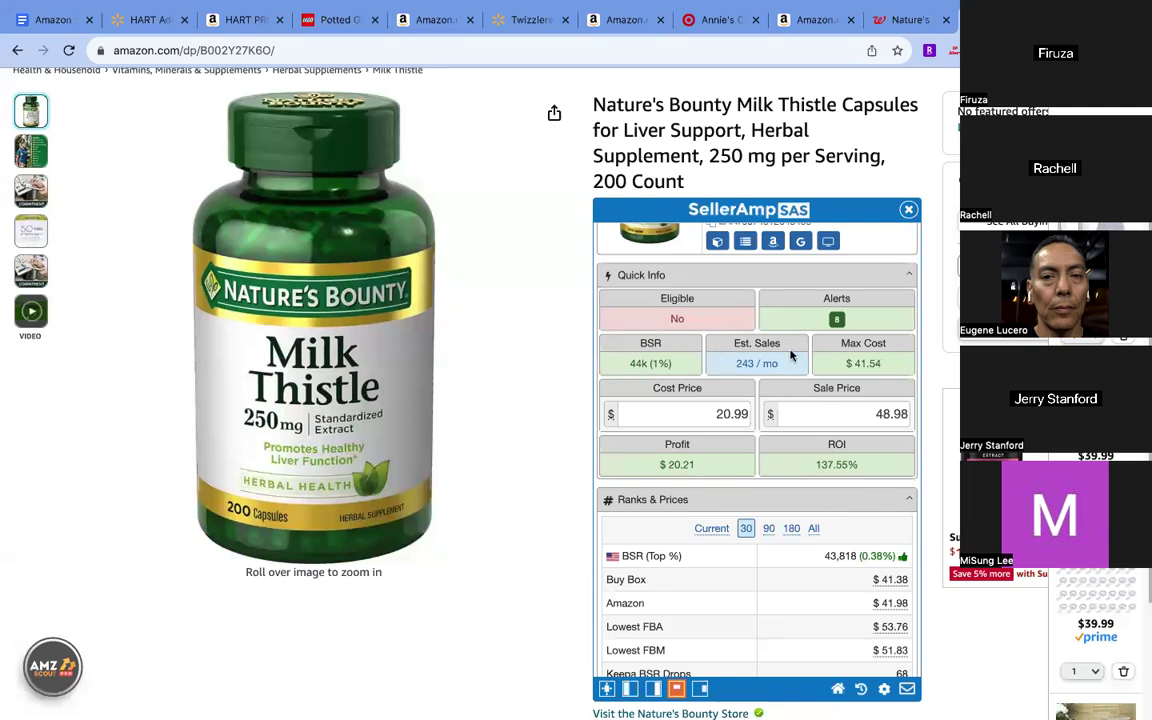
scroll(753, 362, "down", 3)
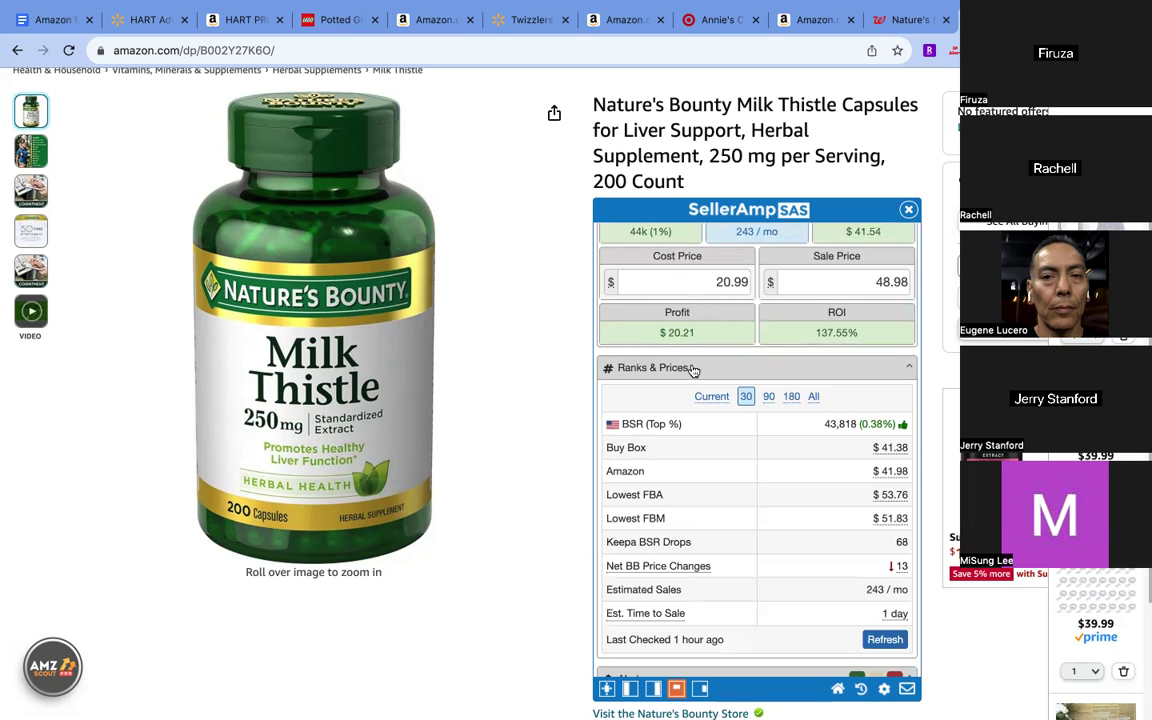
scroll(753, 400, "down", 10)
scroll(755, 400, "down", 15)
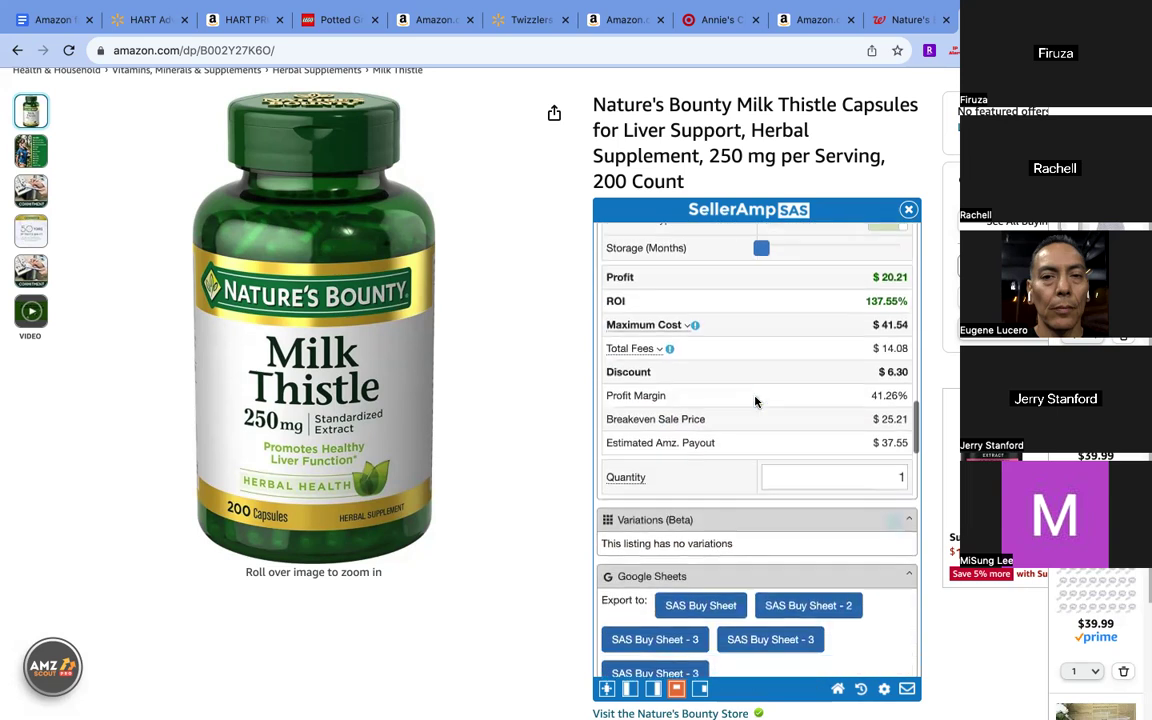
Load the remaining milk thistle offers in SellerAmp and examine the competing sellers' fulfilment type, stock, prices, profit and ROI
scroll(755, 400, "up", 2)
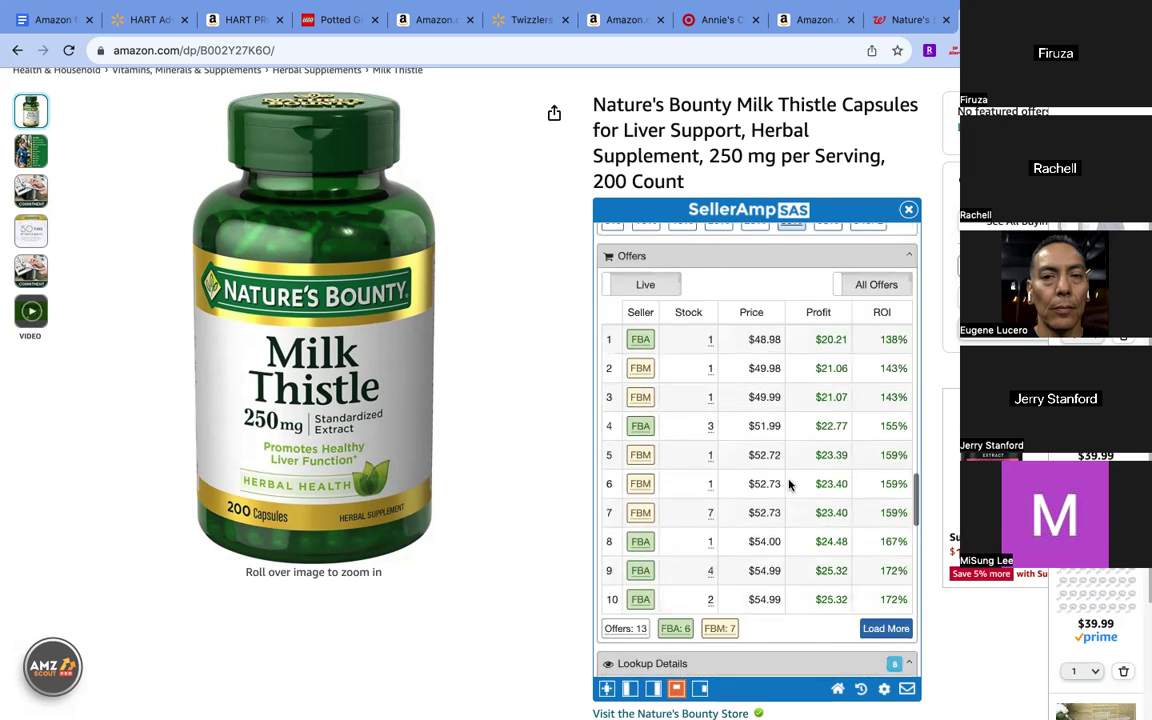
left_click(884, 627)
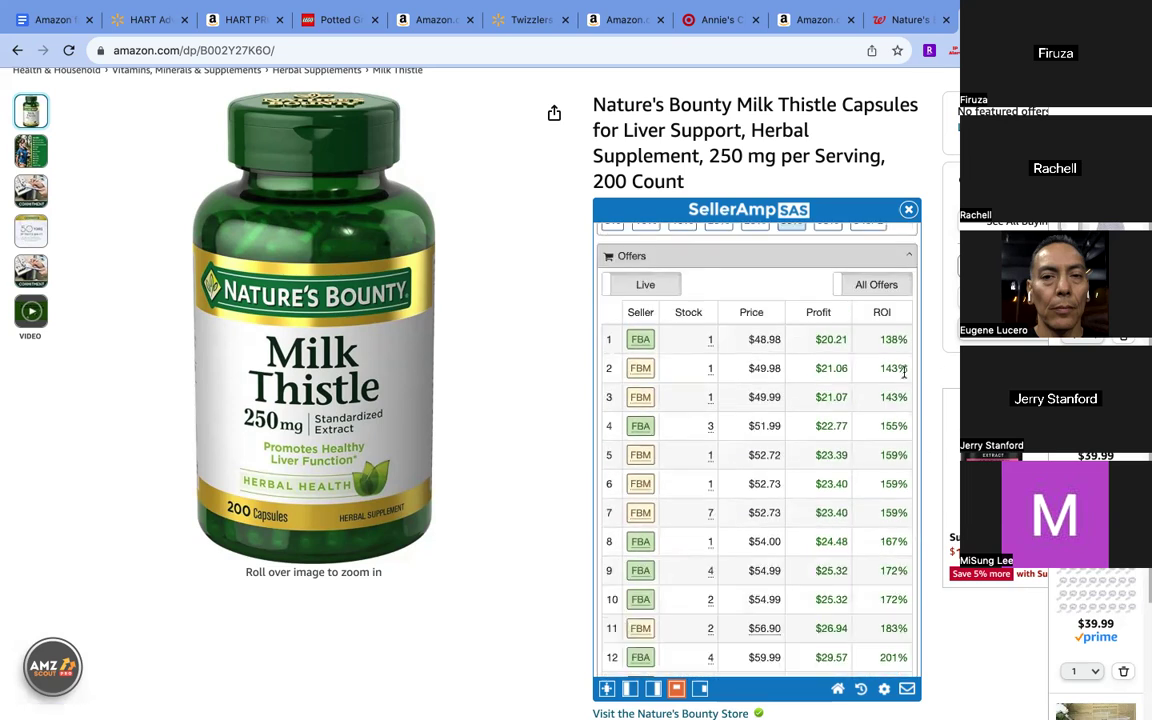
scroll(742, 396, "up", 15)
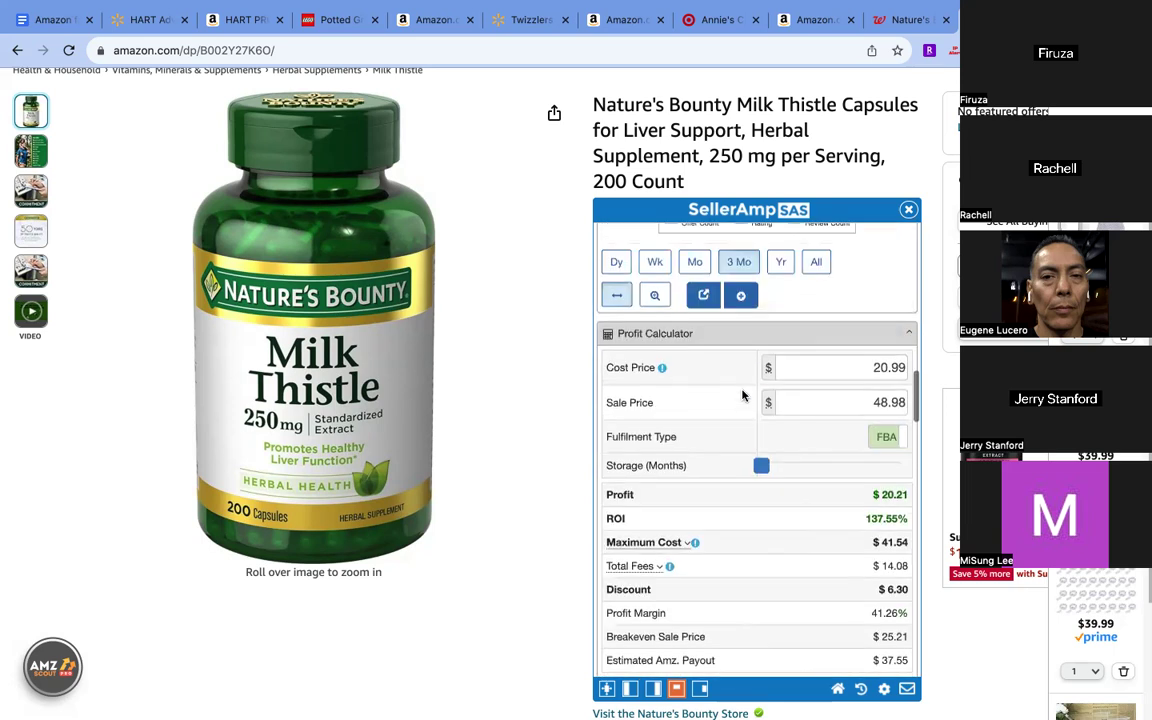
scroll(742, 396, "up", 6)
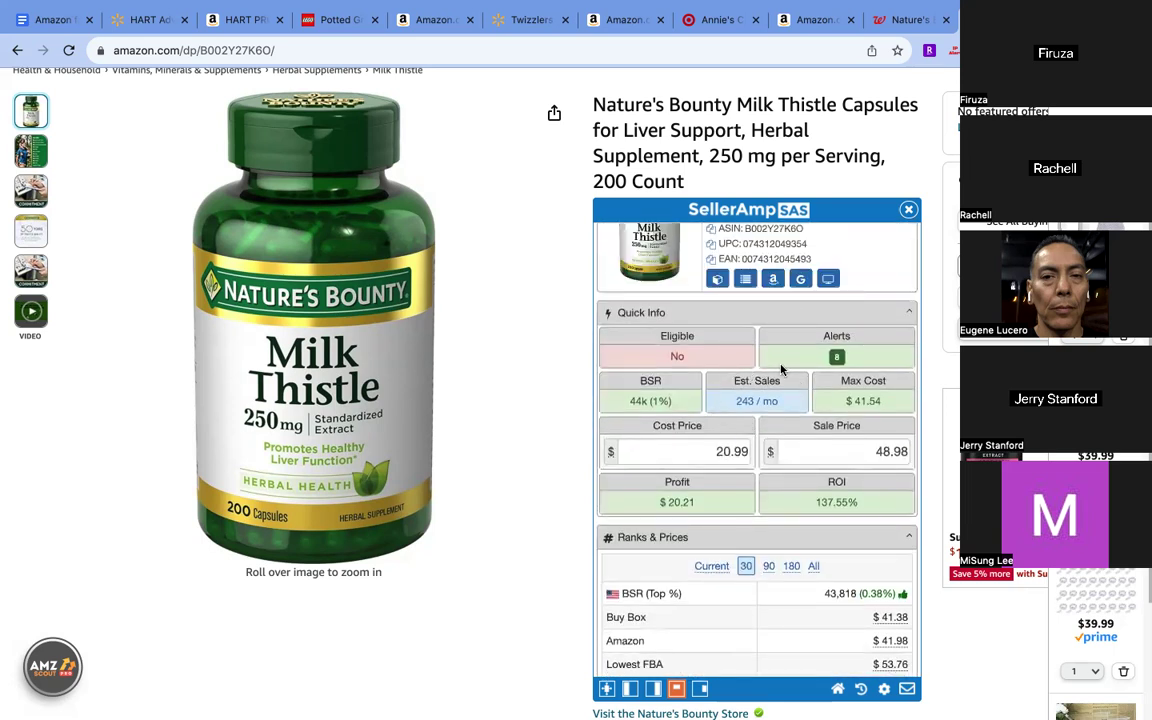
scroll(744, 413, "down", 20)
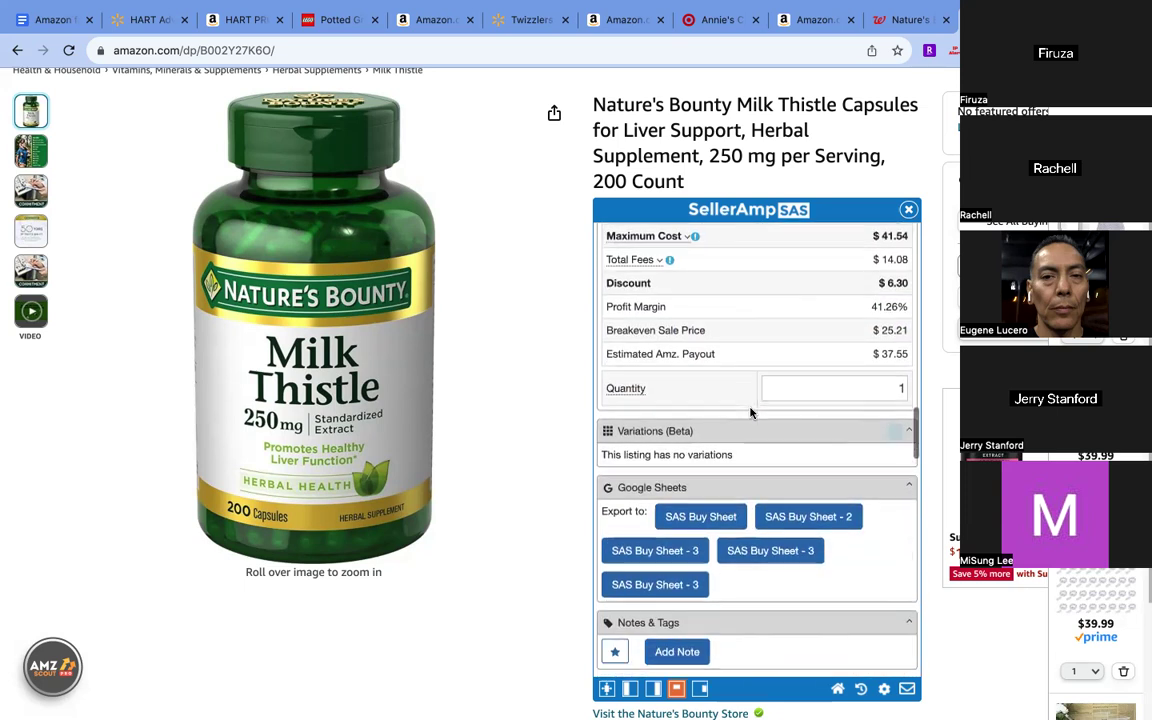
scroll(751, 410, "down", 3)
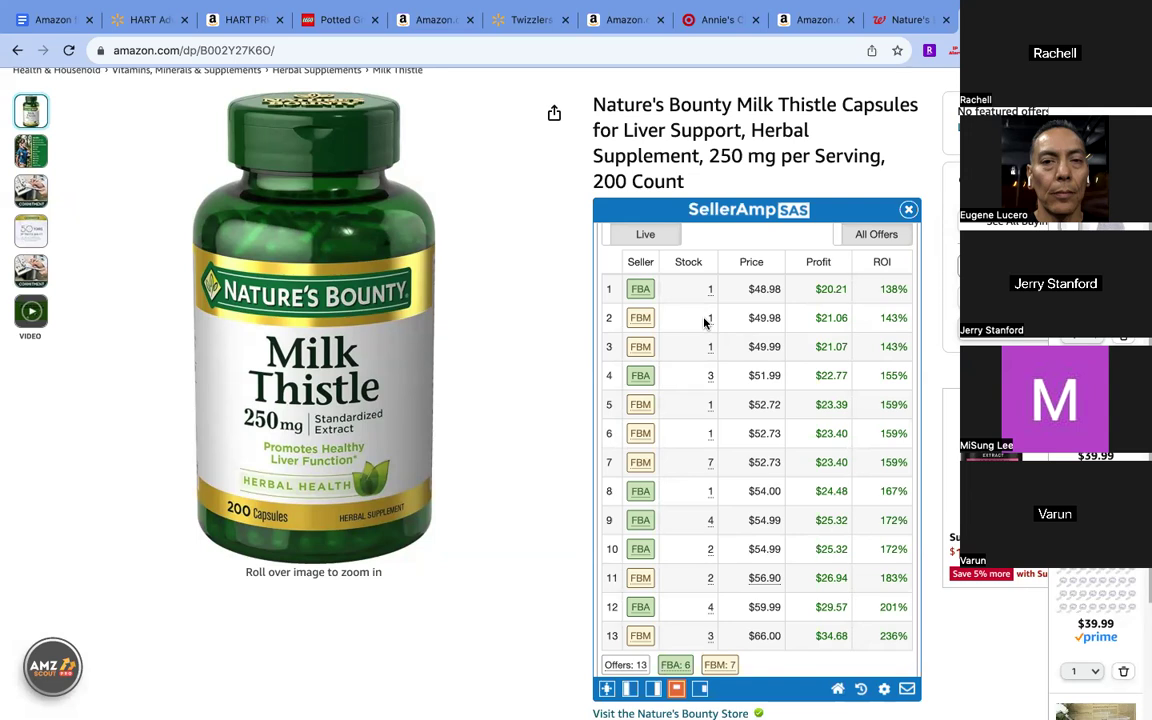
scroll(707, 322, "down", 3)
scroll(663, 265, "up", 2)
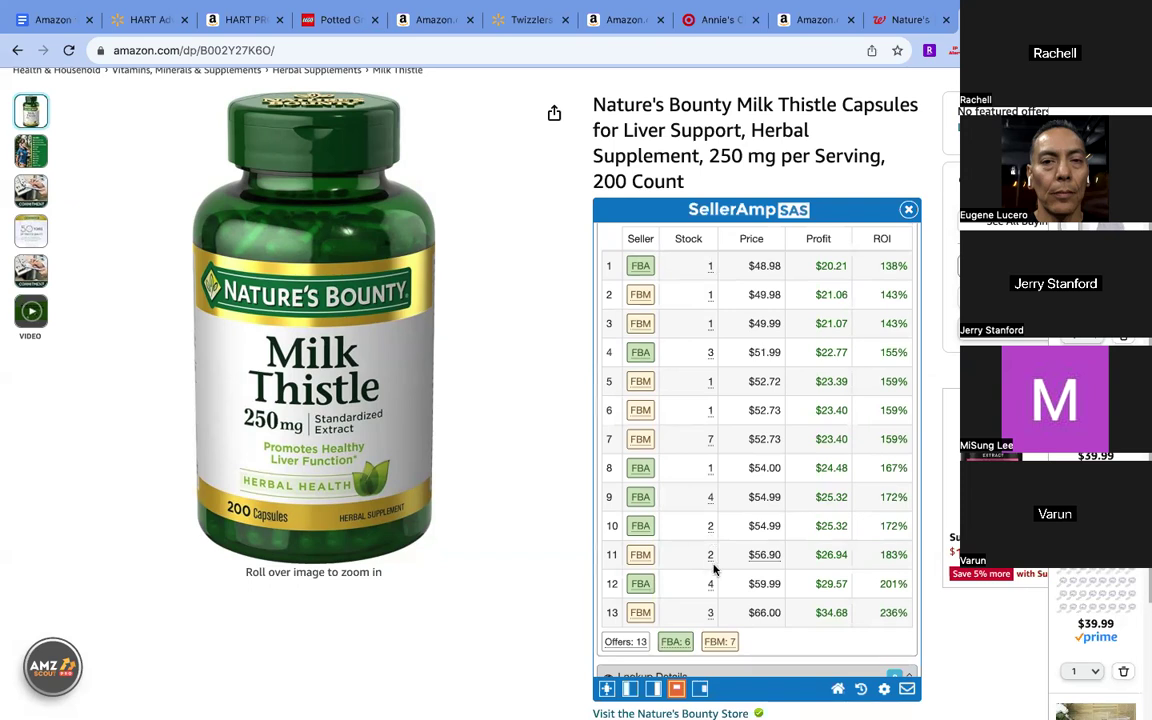
Review the milk thistle's discounts, price charts, quick info, 30-day ranks and prices, and offer profits in SellerAmp
scroll(746, 429, "up", 3)
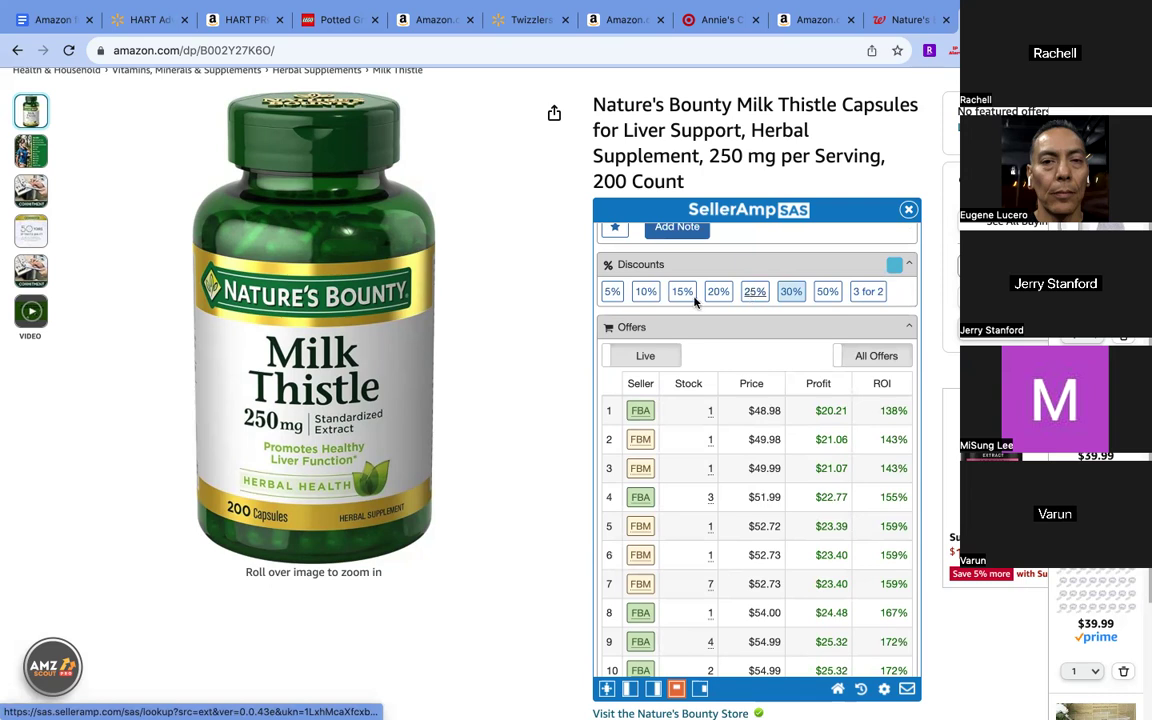
scroll(751, 429, "up", 3)
scroll(751, 429, "down", 10)
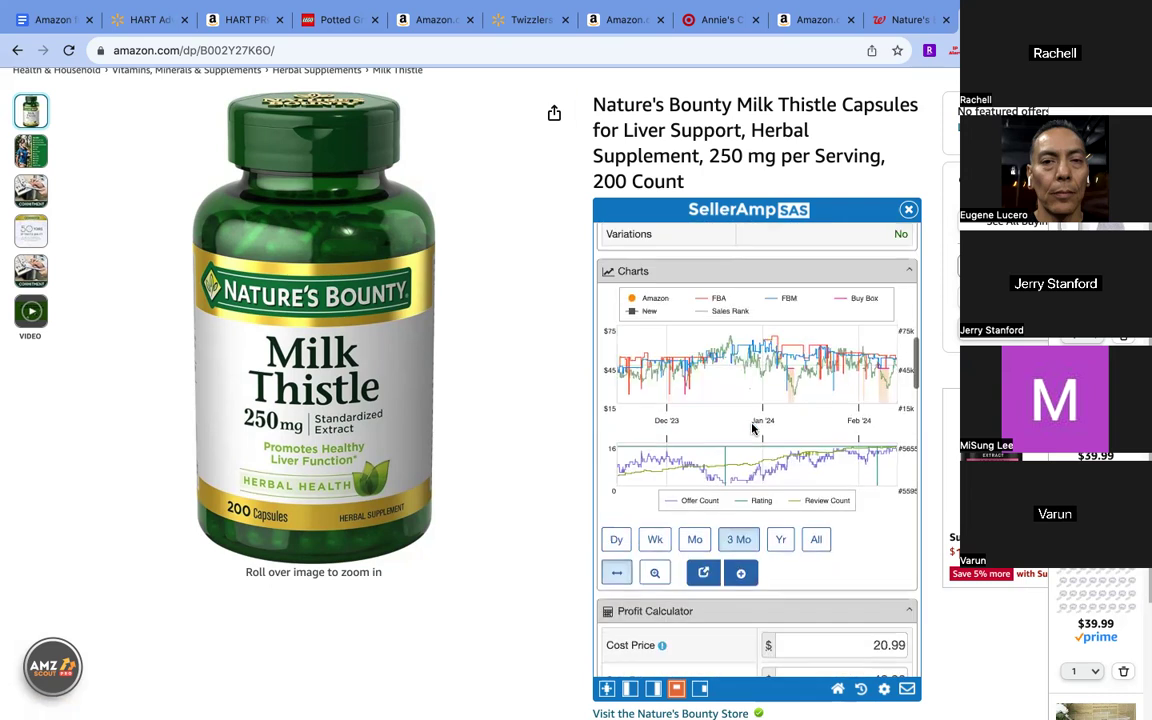
scroll(770, 420, "up", 1)
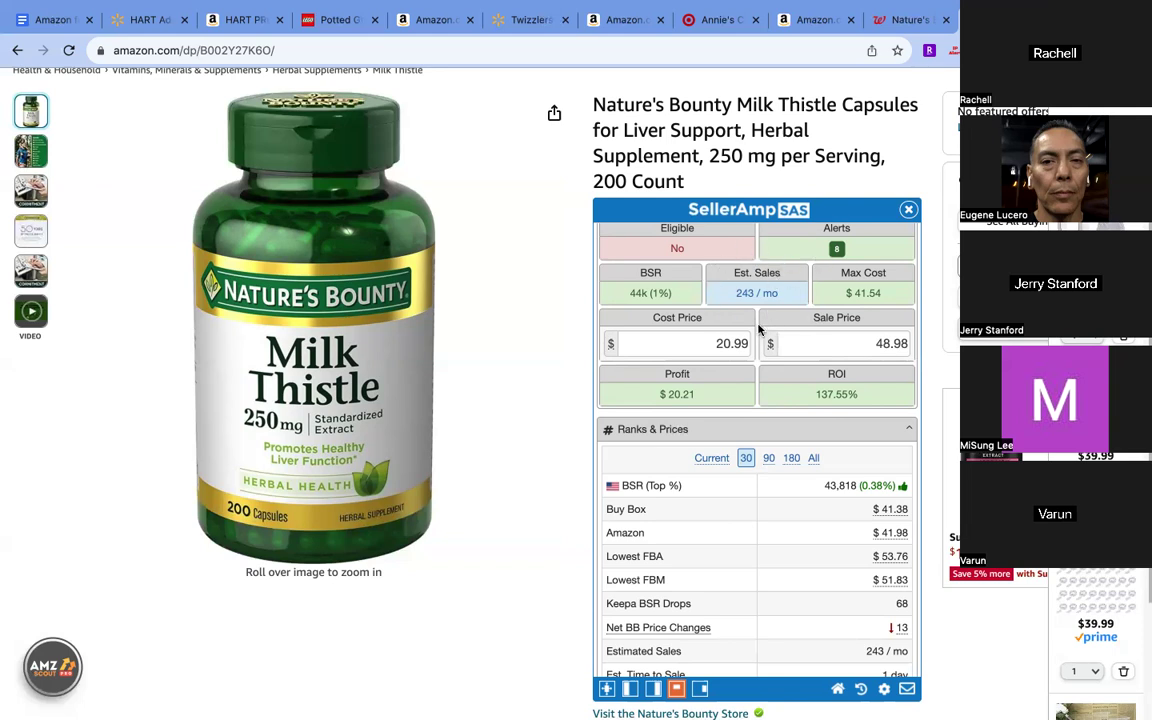
scroll(758, 330, "down", 1)
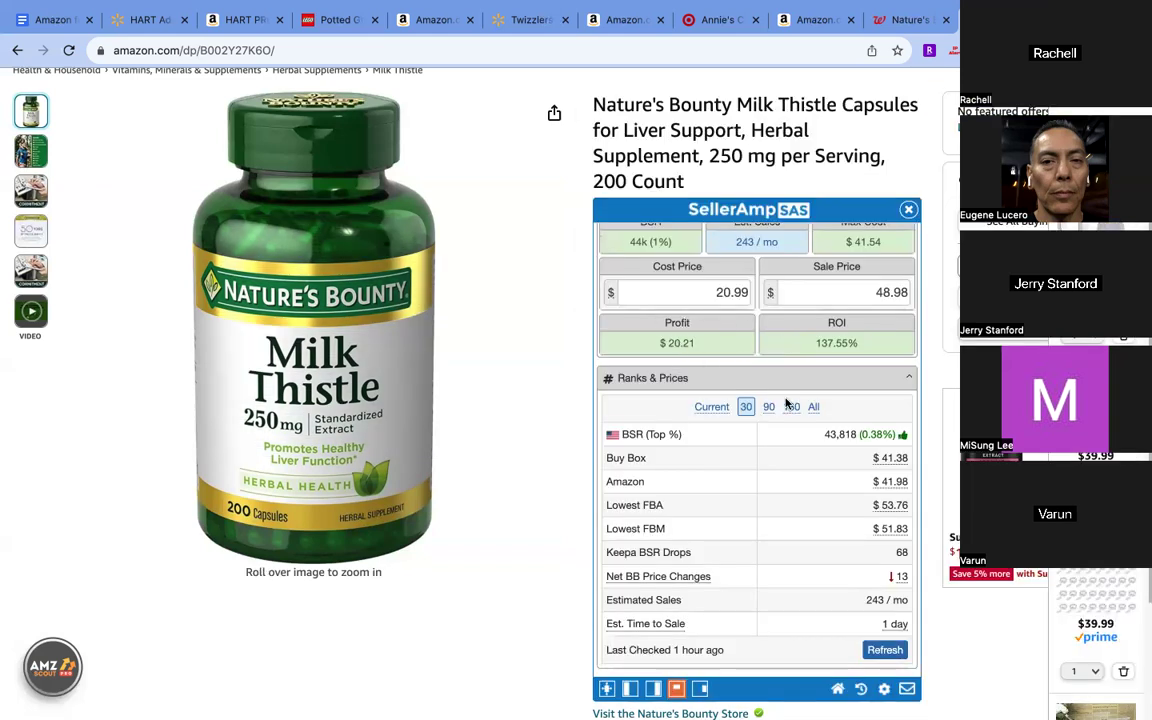
scroll(786, 402, "down", 15)
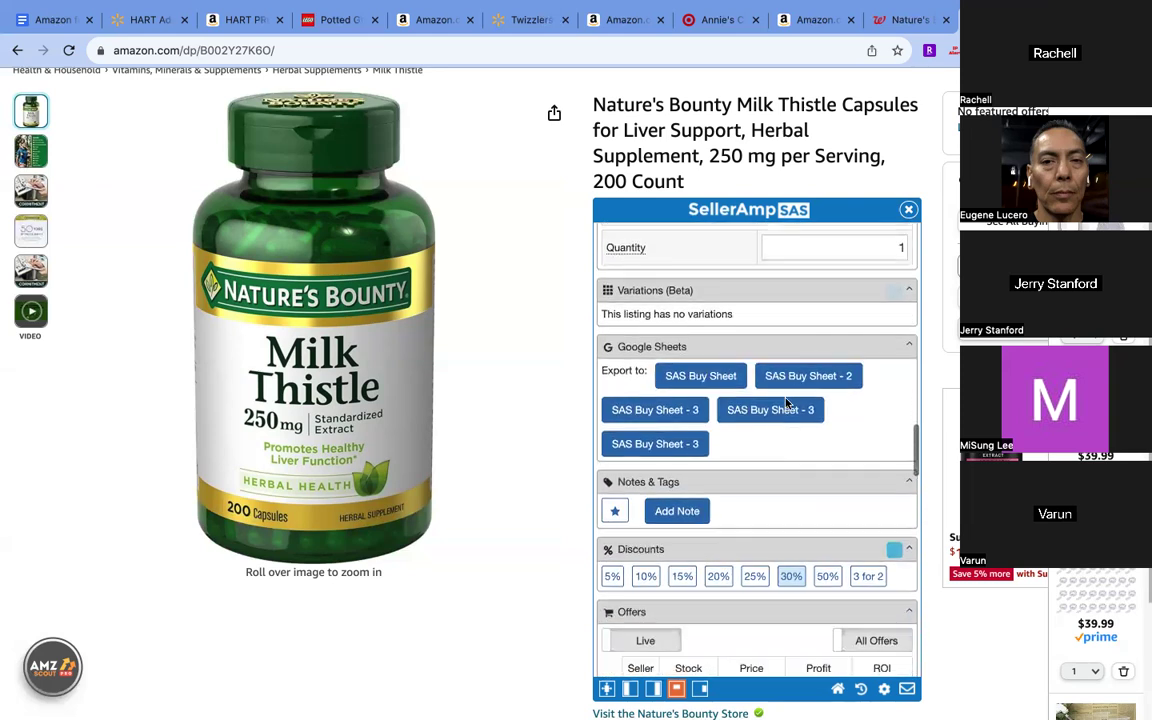
scroll(786, 402, "down", 8)
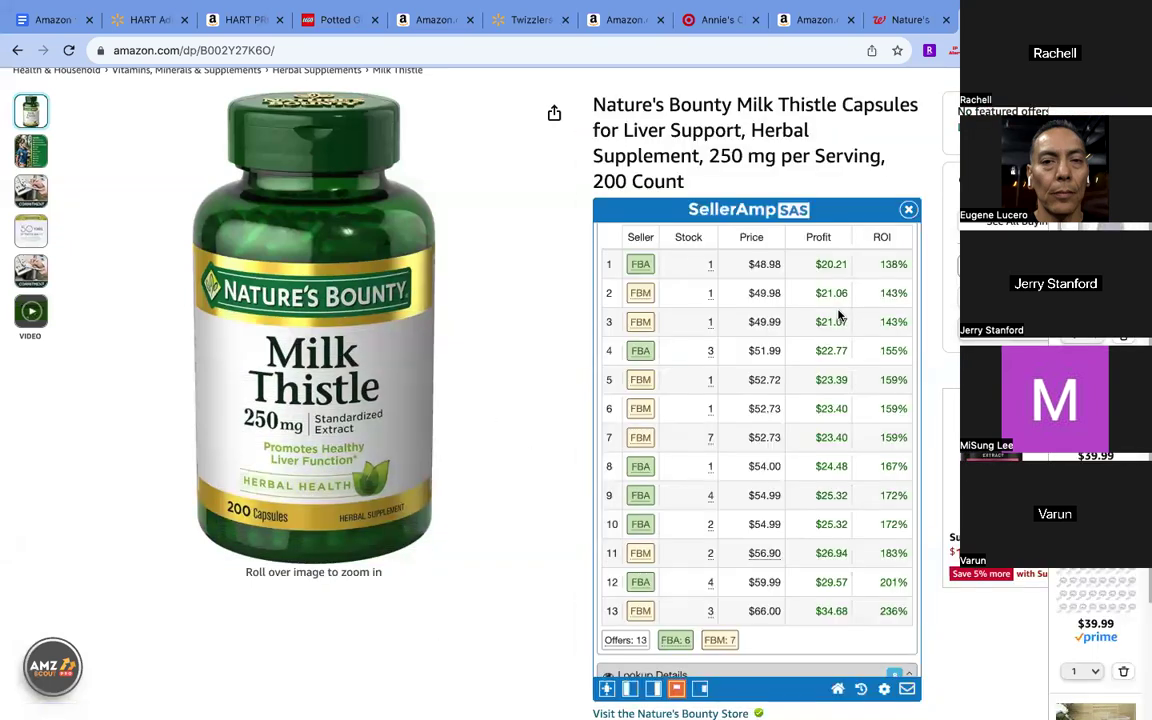
Close the Walgreens milk thistle page and view the Amazon listing for Annie's Organic Cheddar Bunnies, 12 pouches
left_click(906, 15)
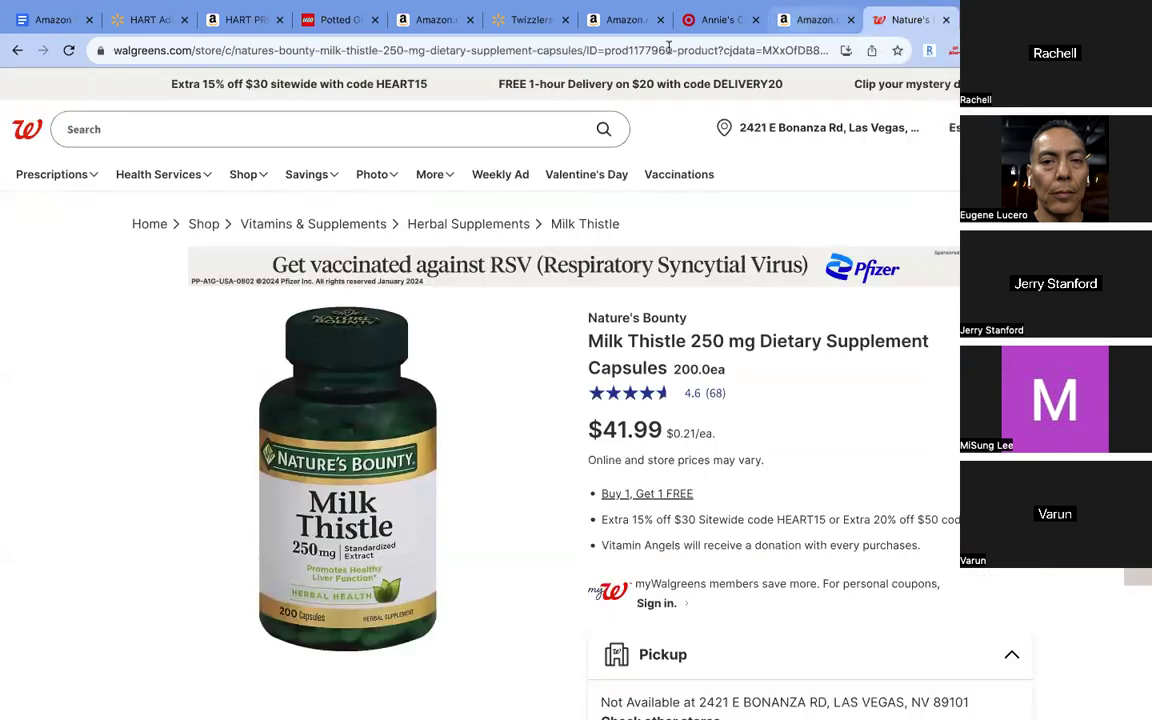
left_click(809, 20)
left_click(944, 20)
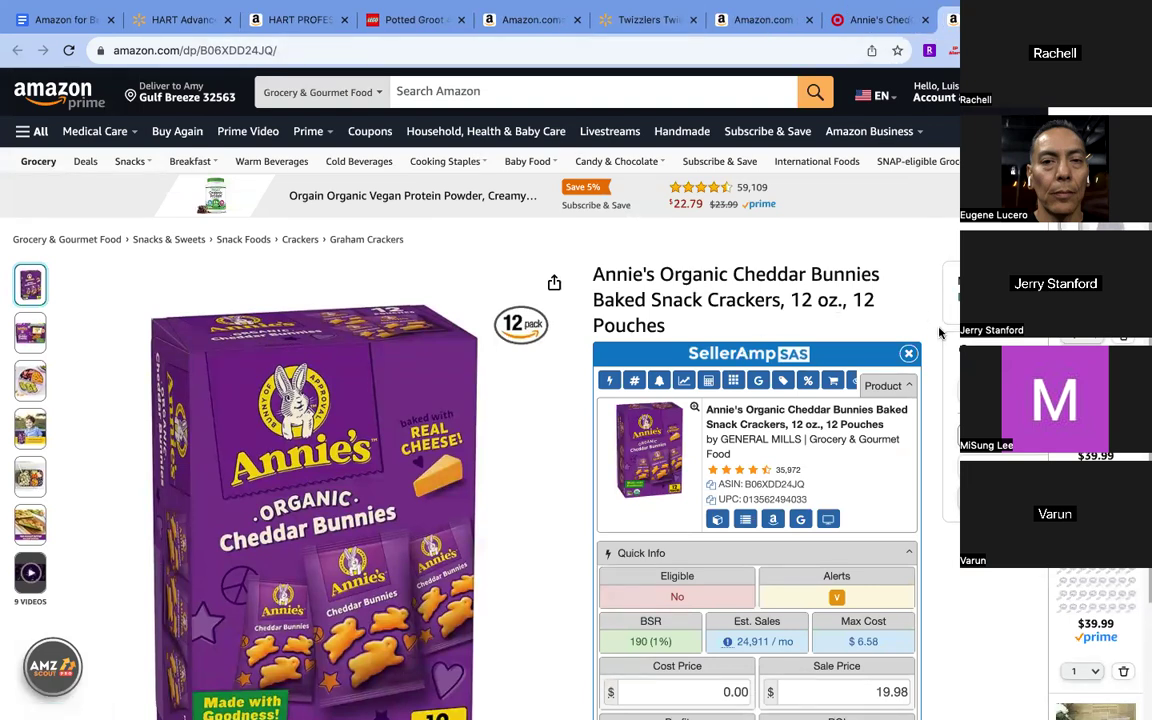
scroll(940, 333, "down", 3)
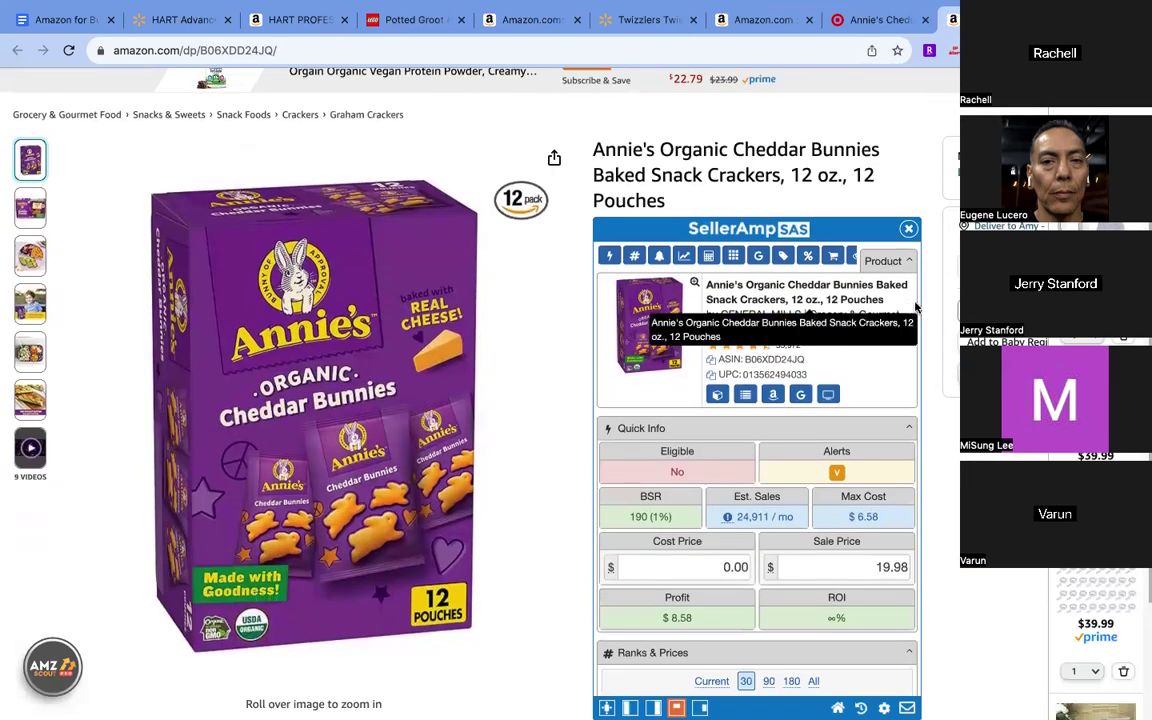
scroll(915, 300, "up", 2)
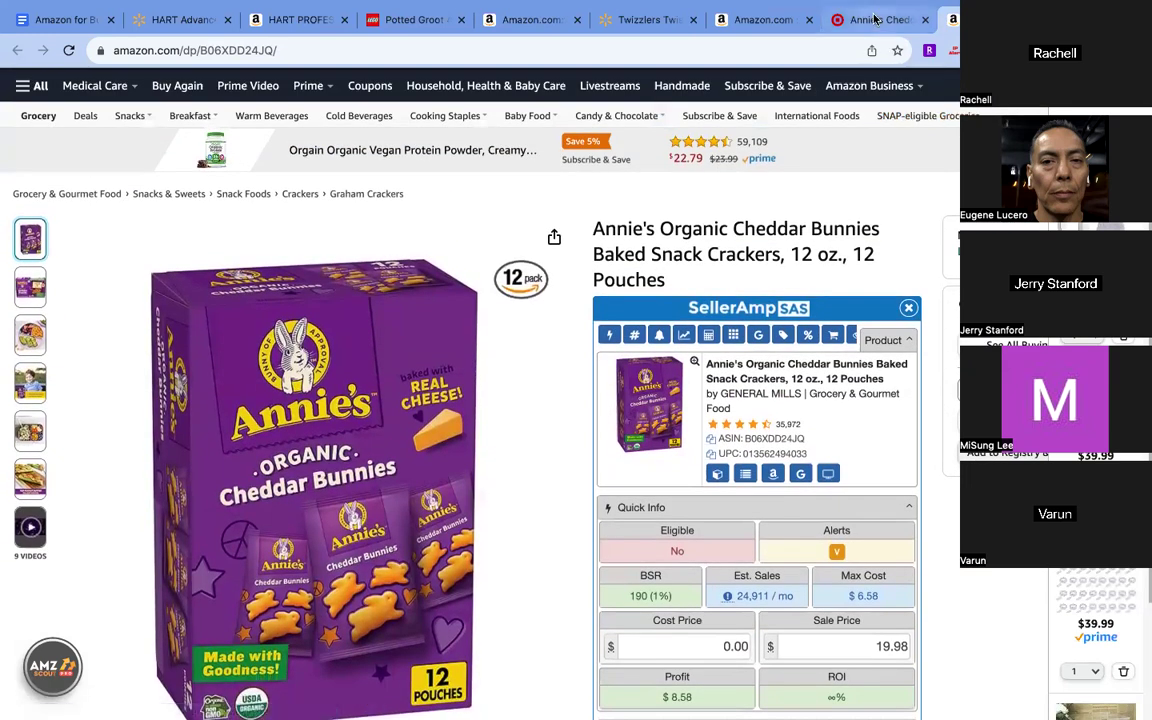
Check the product details and price of Annie's Cheddar Bunnies on the Target page, highlighting the price
left_click(874, 19)
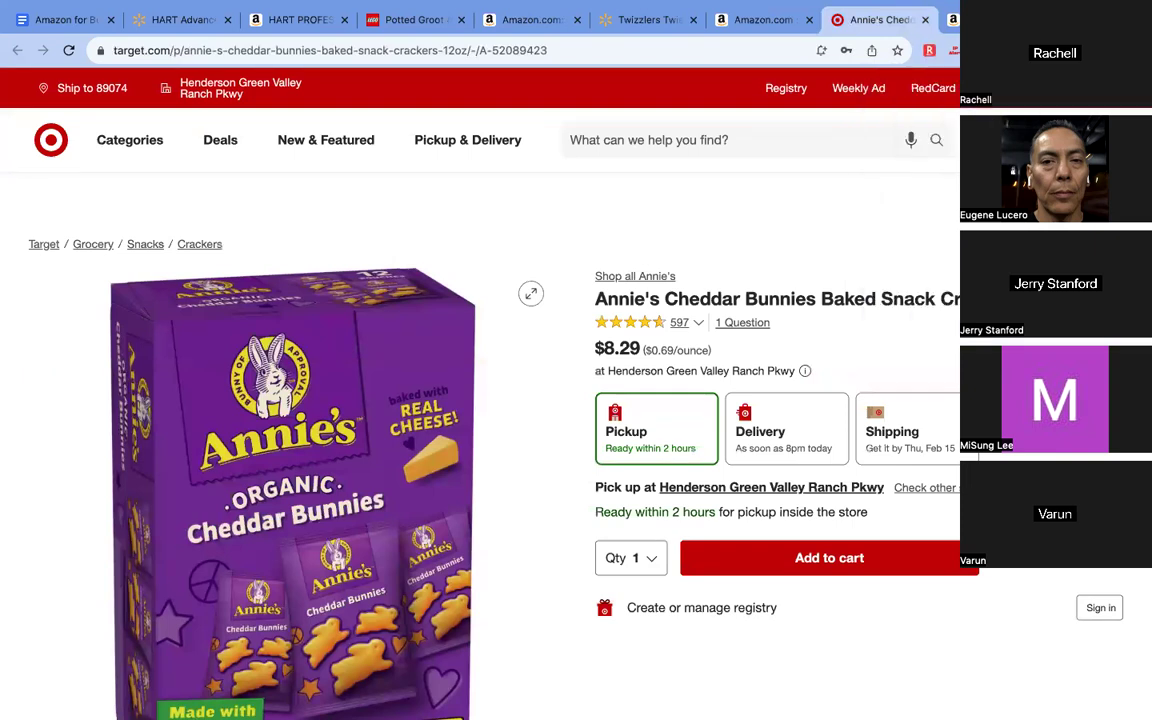
scroll(480, 400, "down", 3)
scroll(290, 420, "down", 2)
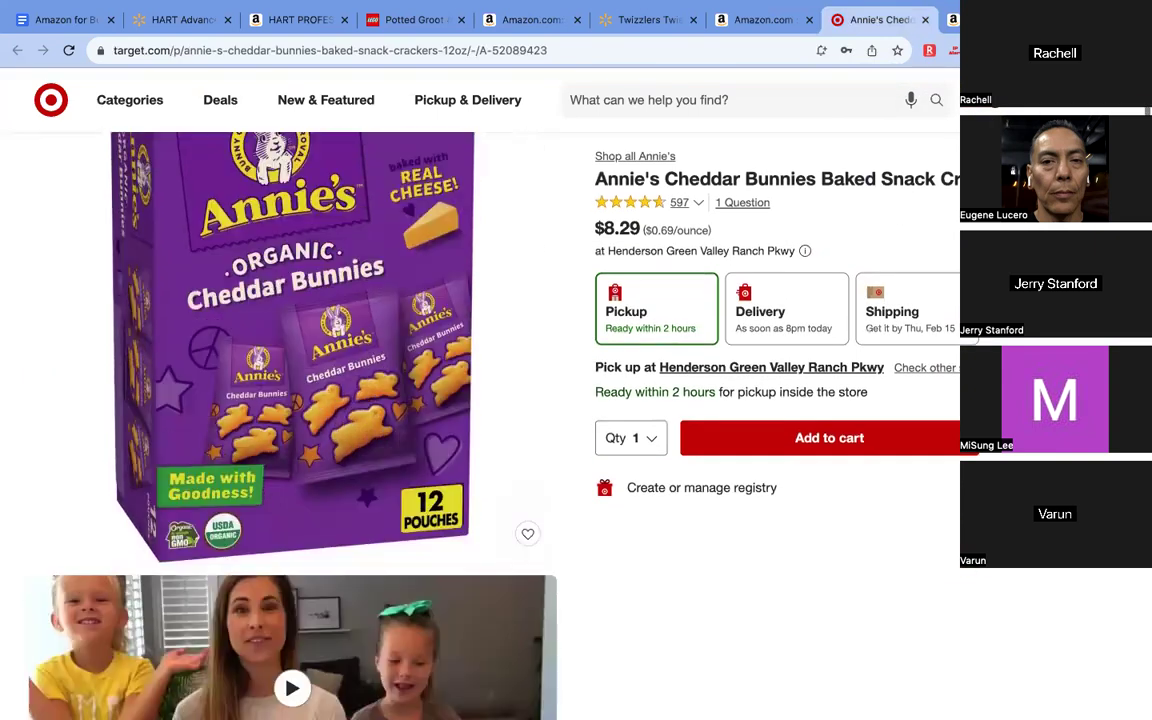
scroll(606, 228, "up", 1)
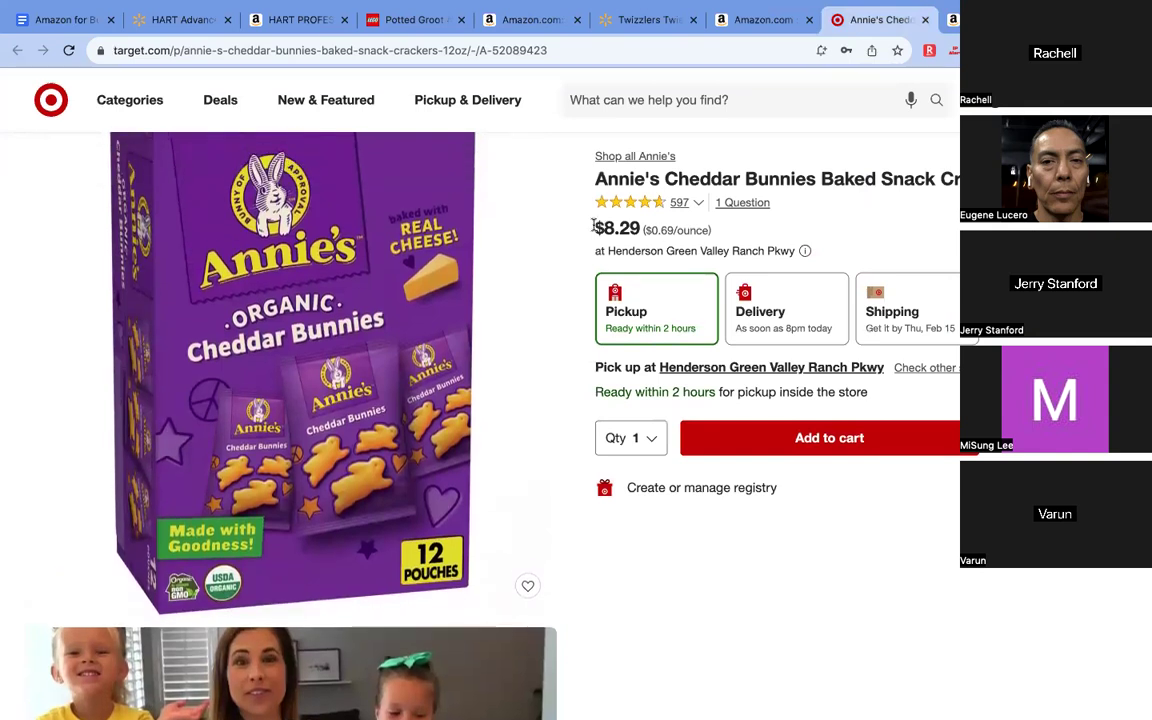
left_click_drag(597, 228, 640, 229)
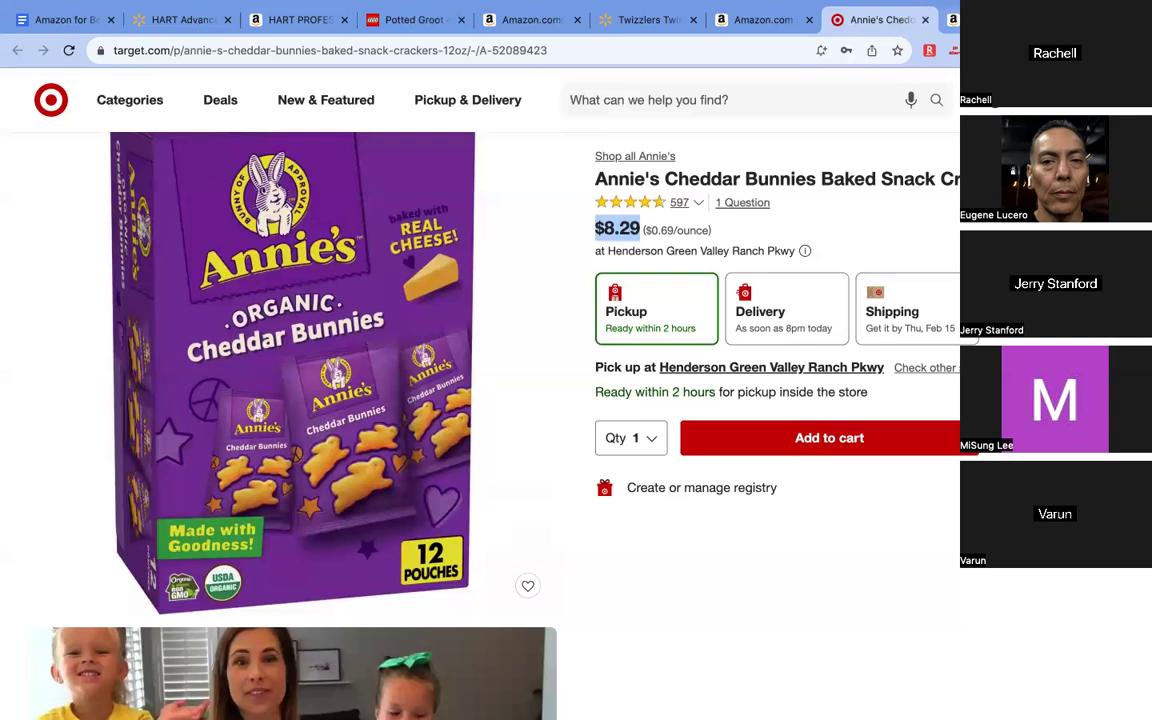
Set the cost price to 8.29 in SellerAmp on the Amazon listing for Annie's Cheddar Bunnies
left_click(955, 19)
scroll(812, 211, "down", 2)
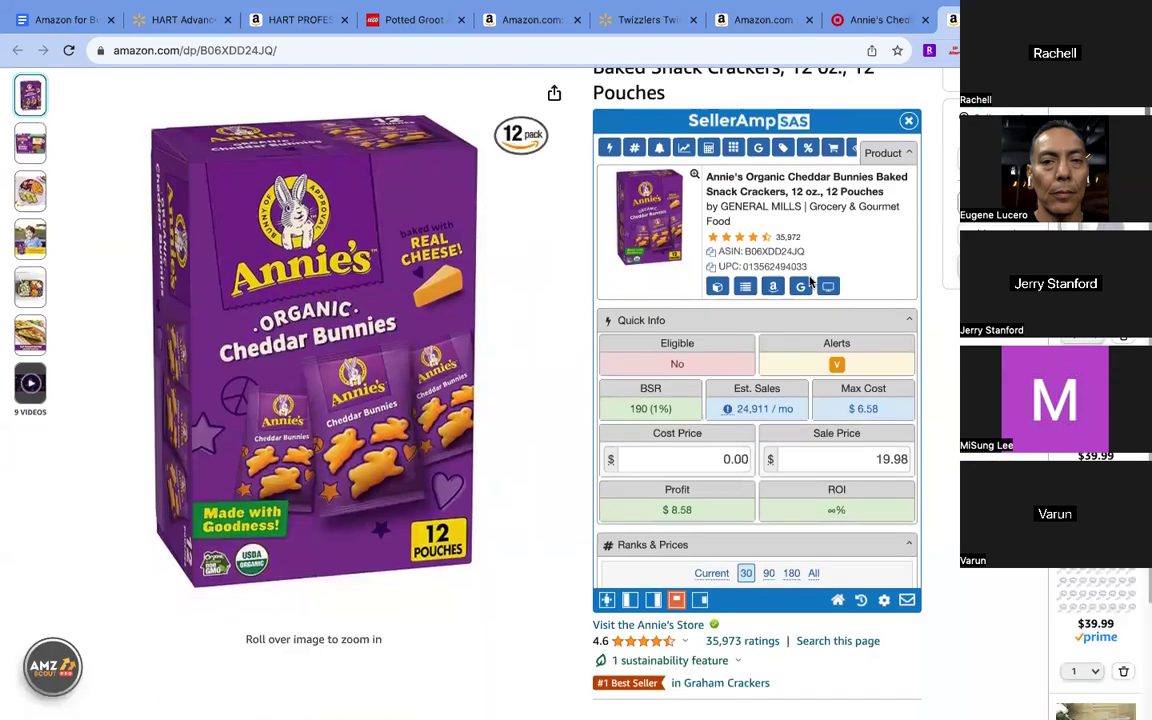
left_click(700, 433)
type("8.29")
left_click(689, 372)
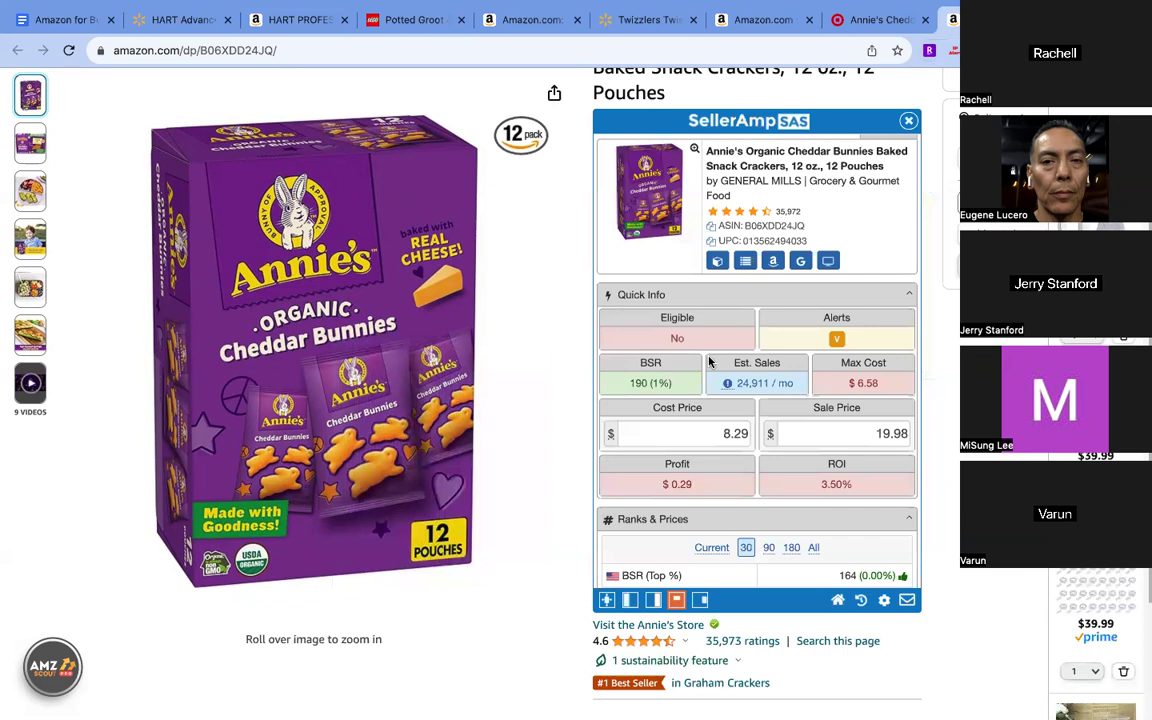
Examine the Cheddar Bunnies' estimated sales, alerts, ranks and prices, profit calculator and list of variations in SellerAmp
scroll(786, 395, "down", 1)
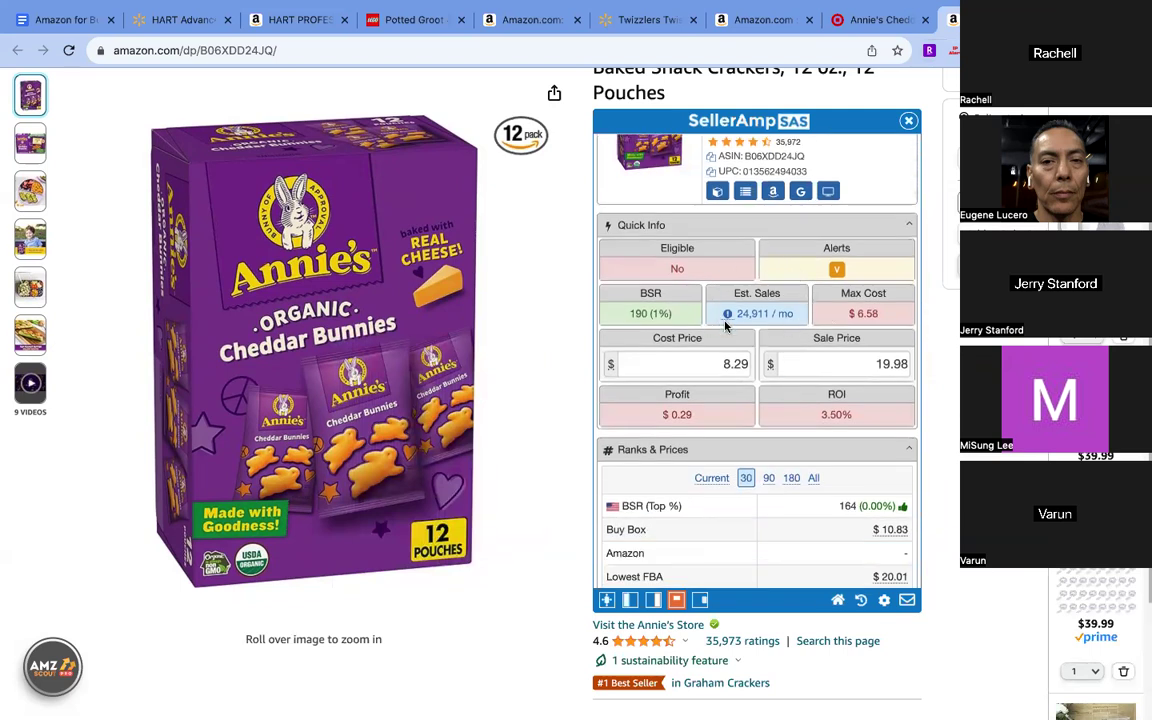
mouse_move(837, 271)
scroll(937, 410, "down", 5)
scroll(937, 405, "up", 4)
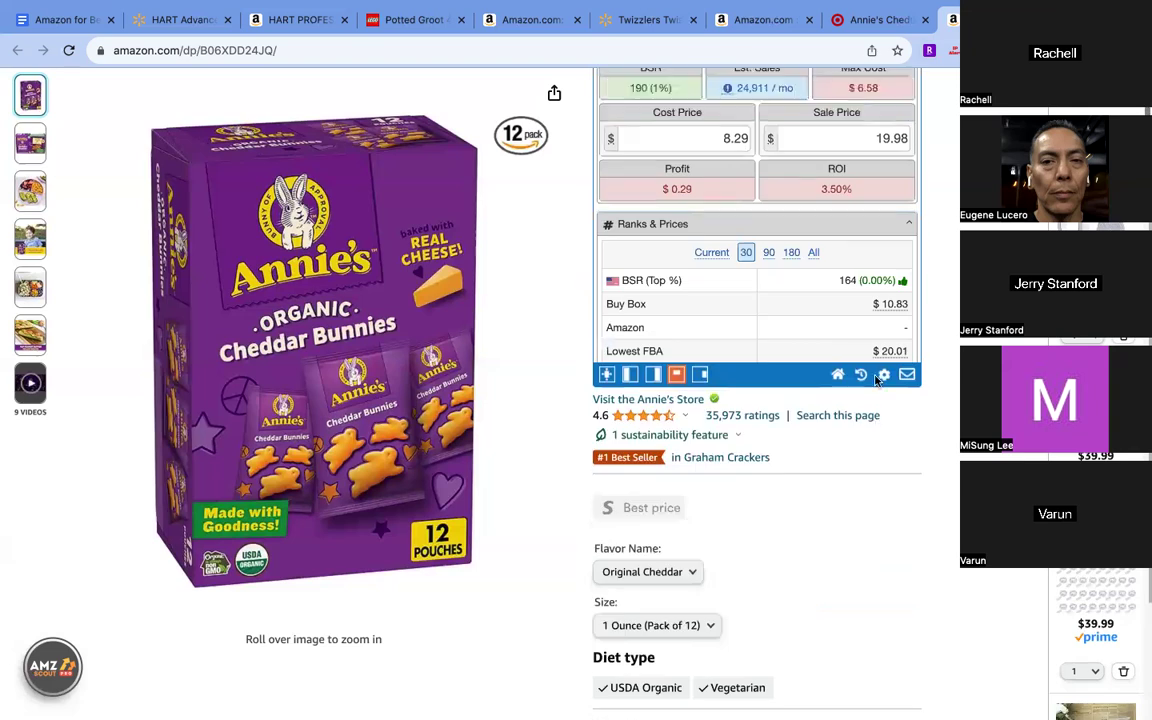
scroll(938, 362, "up", 1)
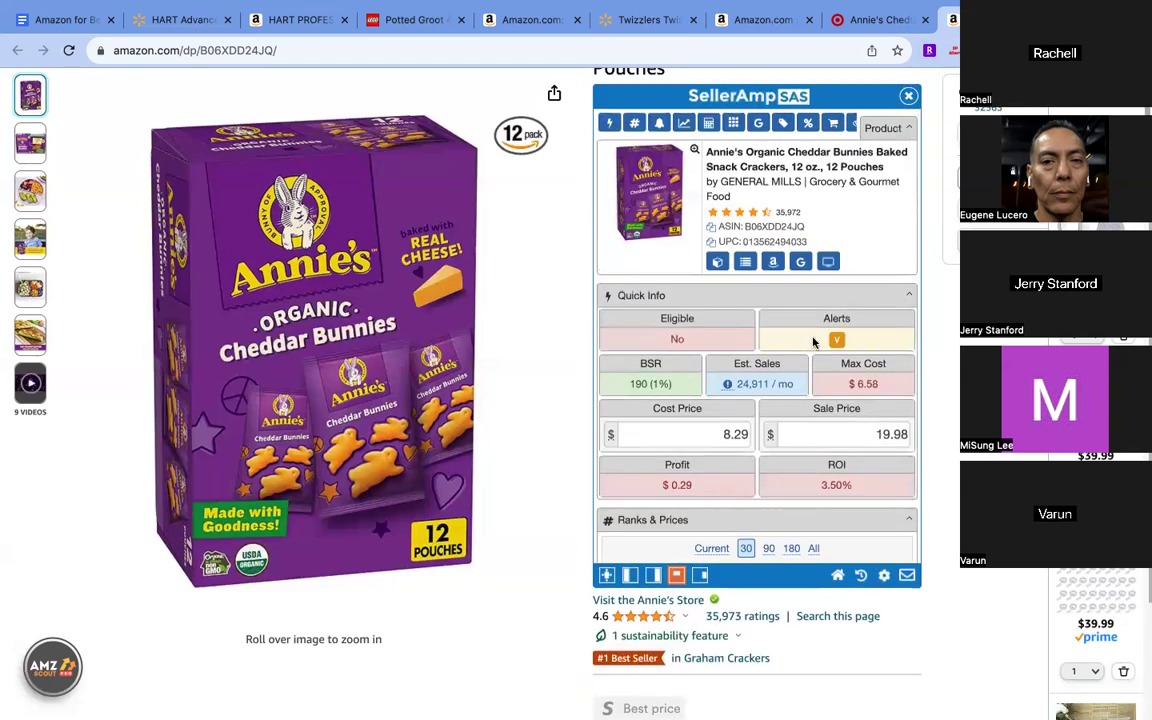
mouse_move(835, 346)
scroll(716, 322, "down", 6)
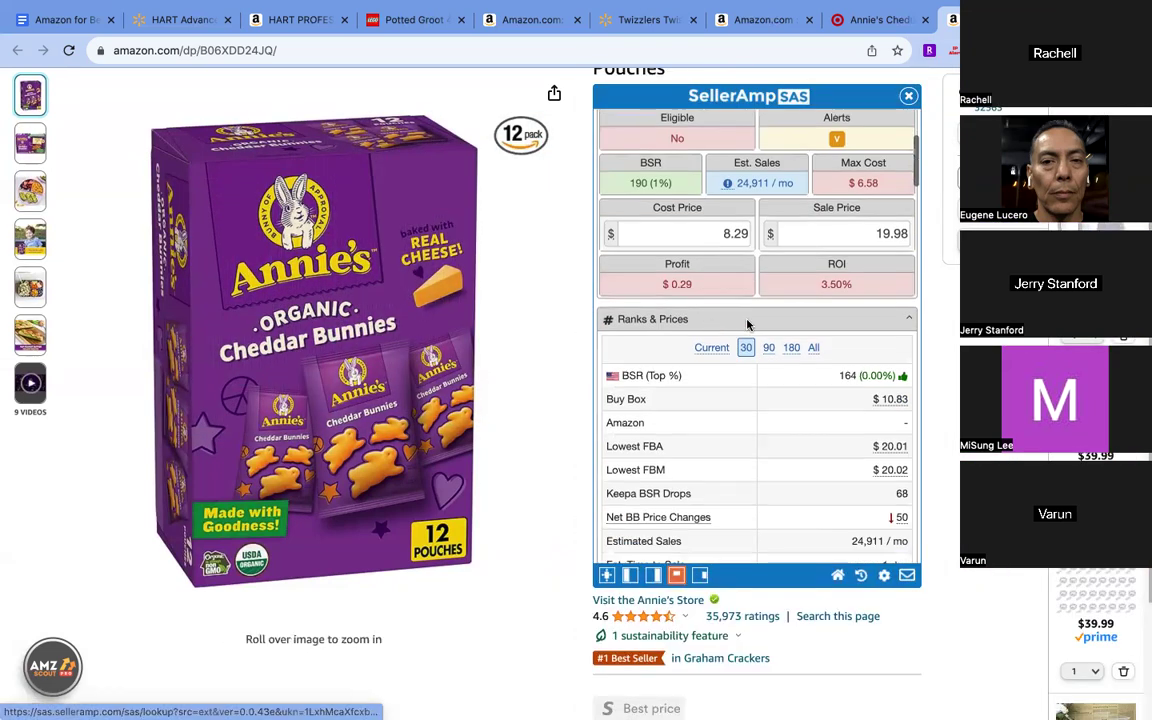
scroll(746, 325, "down", 15)
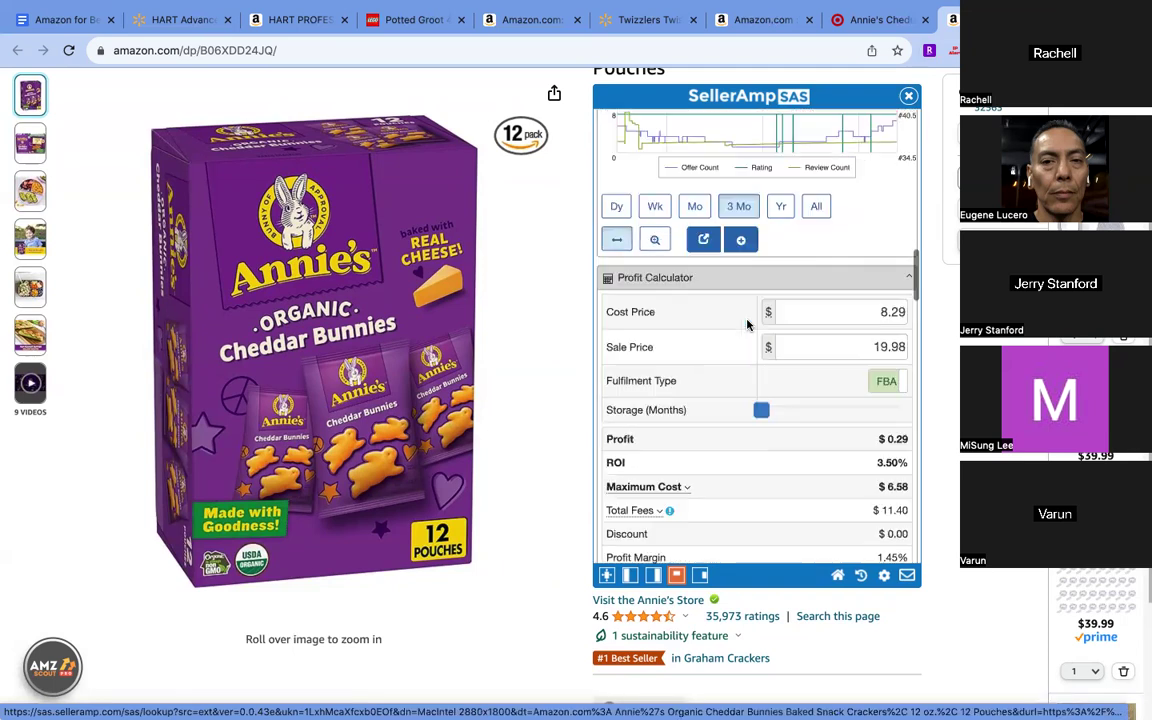
scroll(746, 325, "down", 3)
scroll(746, 324, "up", 5)
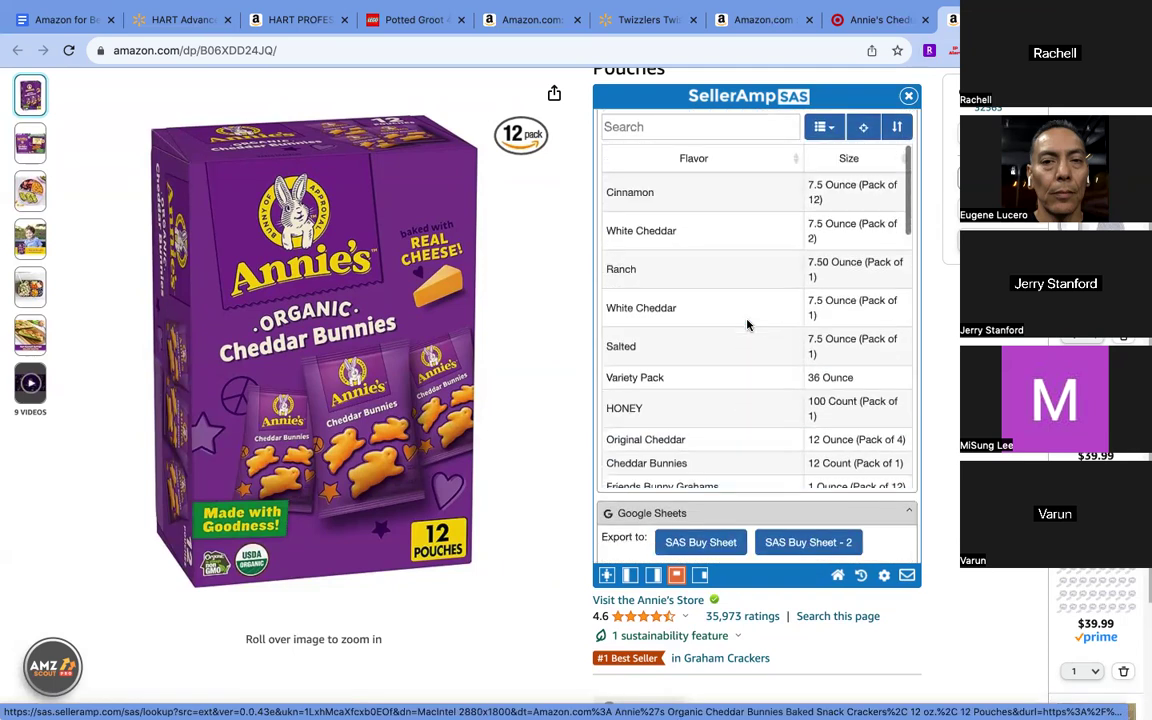
scroll(740, 284, "down", 5)
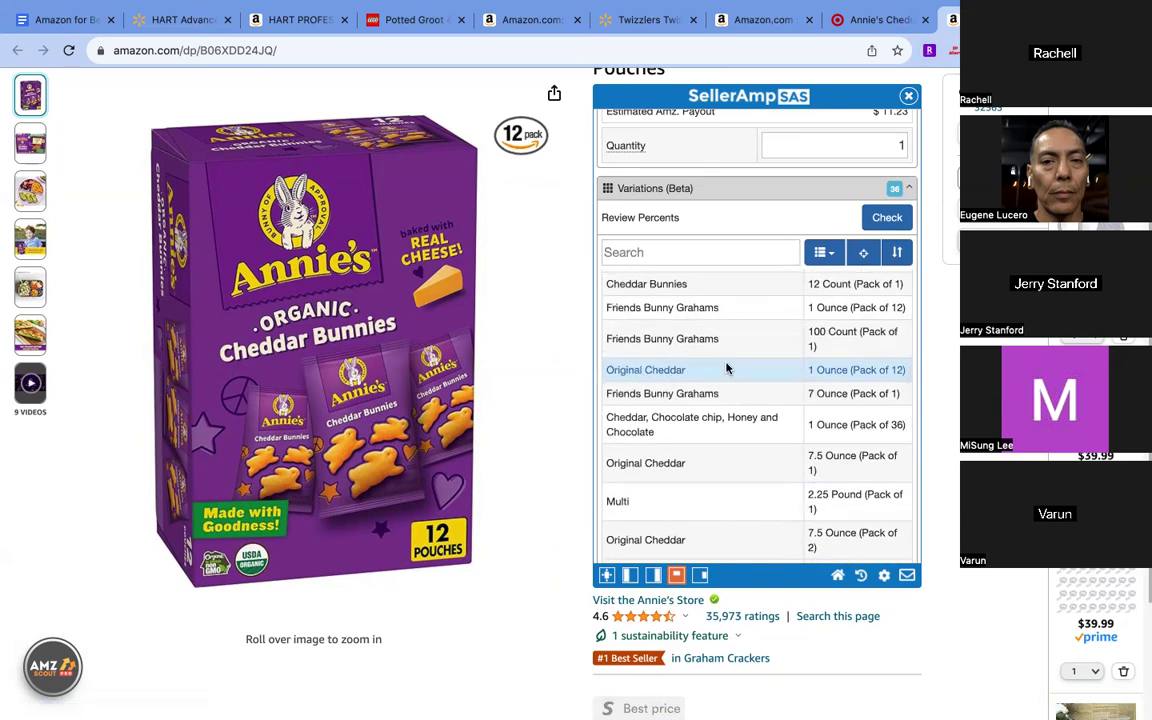
Run the review percentage check on the Cheddar Bunnies variations and examine the review share by flavor and size
left_click(884, 222)
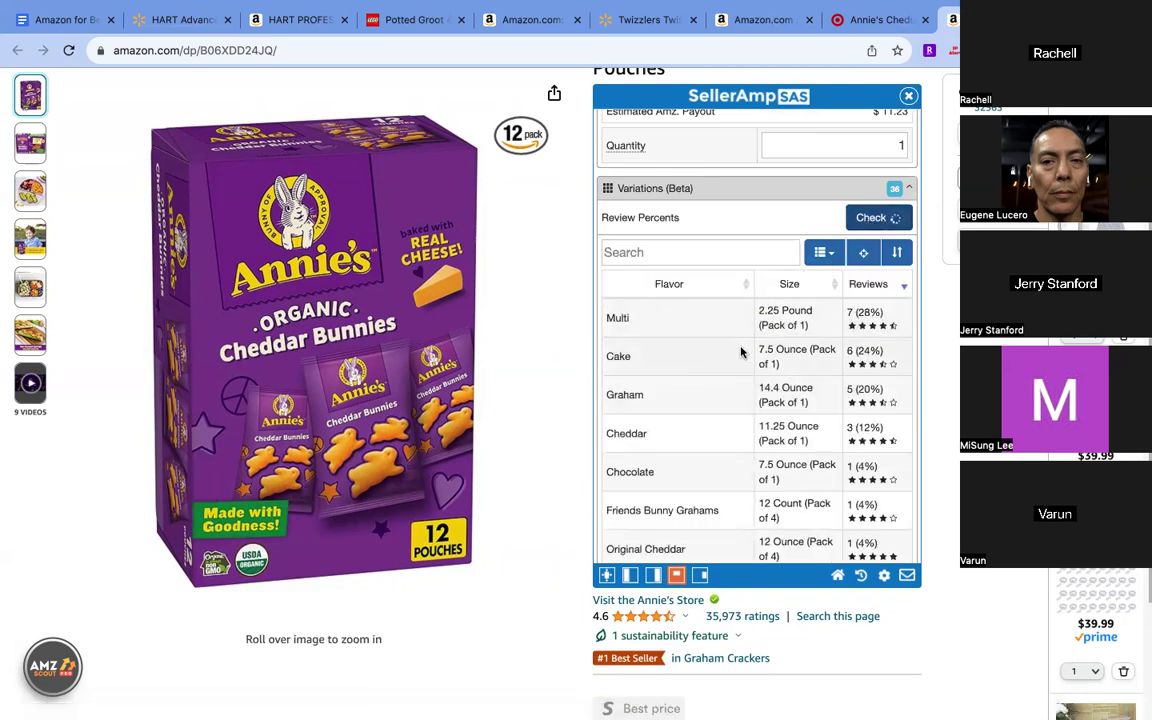
scroll(741, 351, "down", 8)
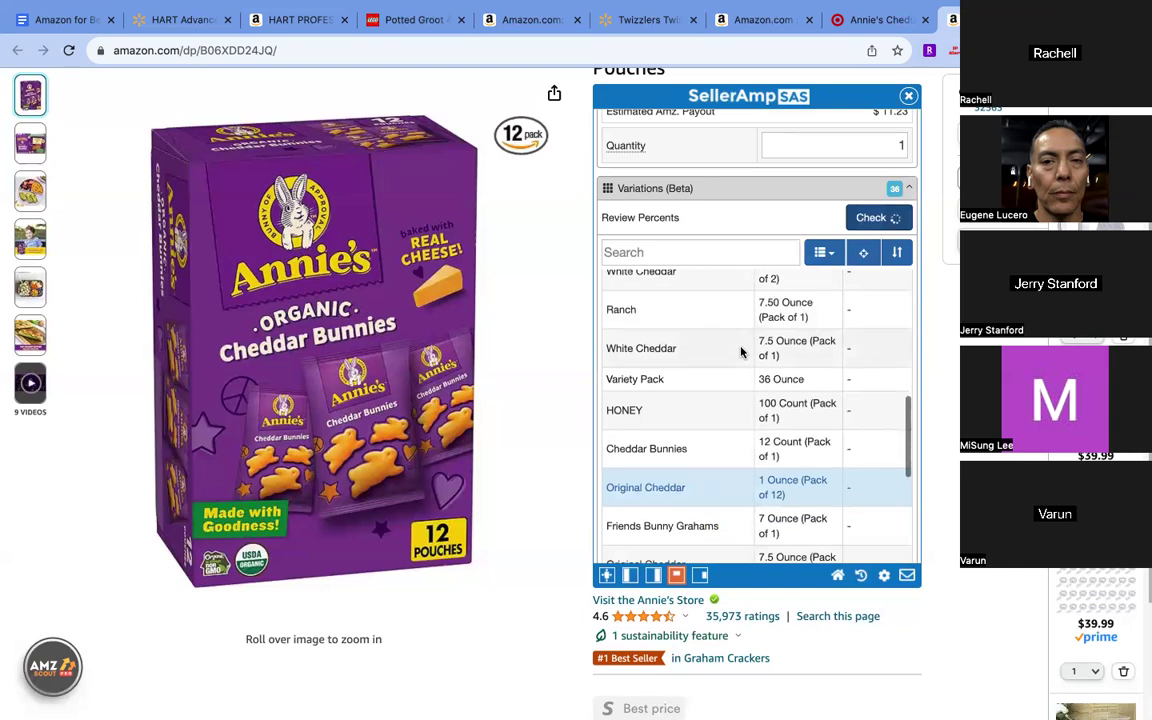
scroll(746, 365, "down", 10)
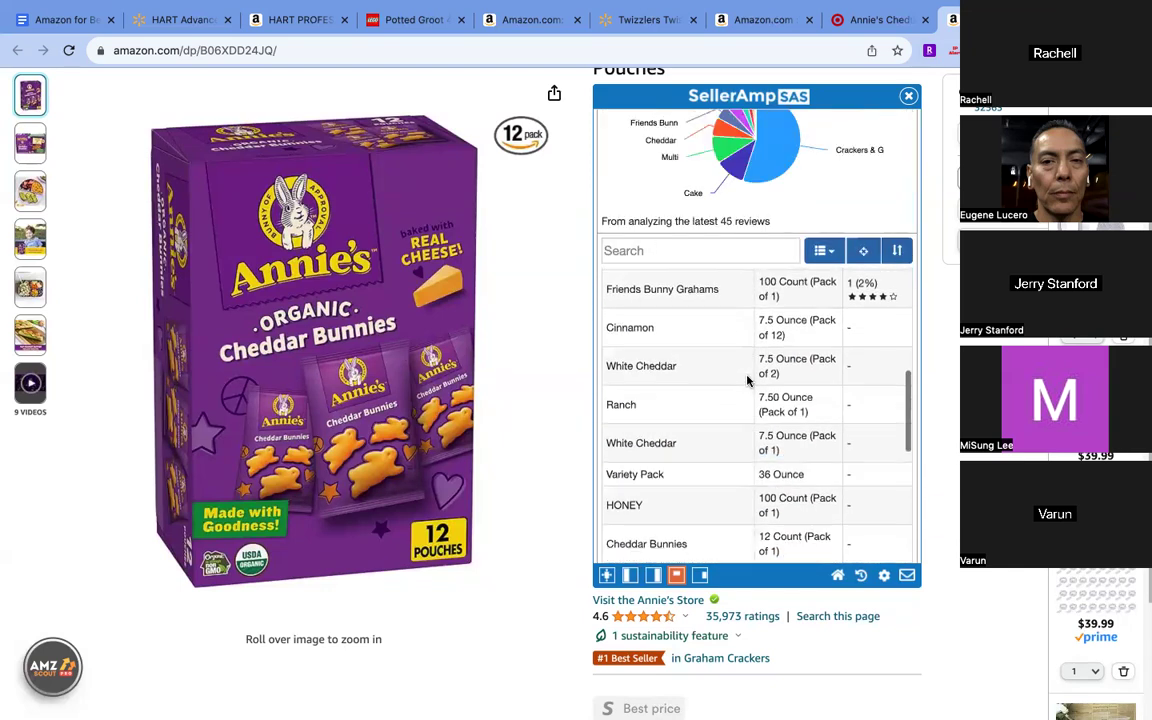
scroll(746, 380, "down", 5)
scroll(746, 380, "up", 10)
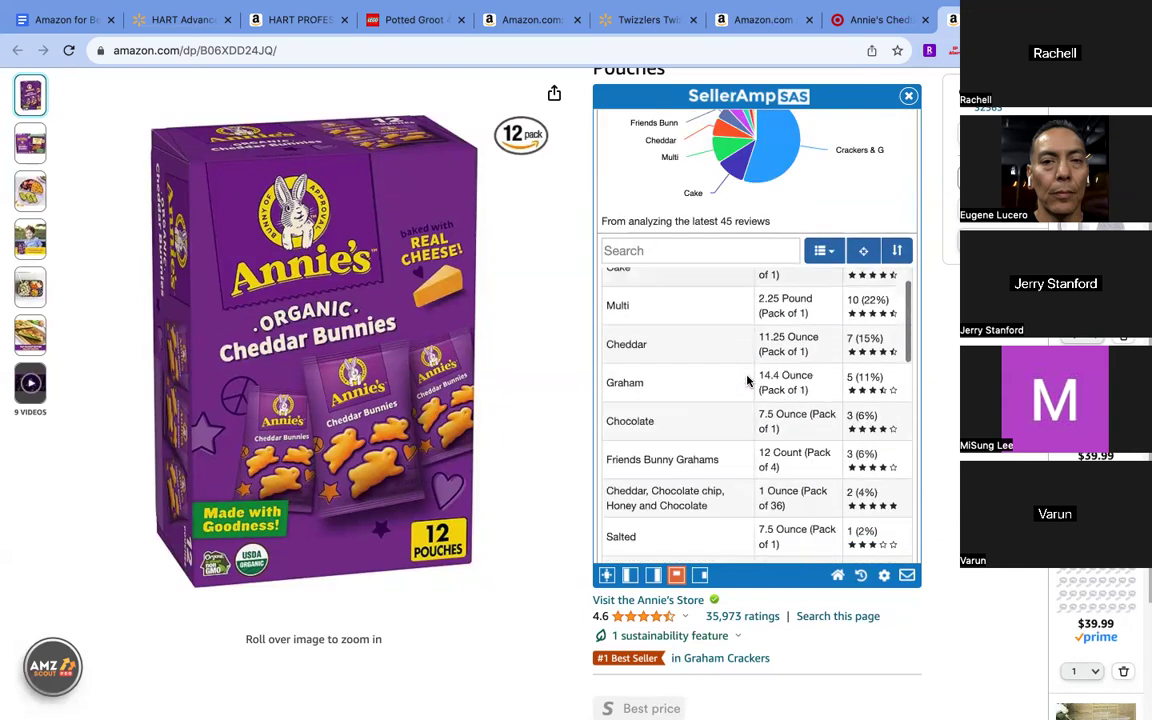
scroll(800, 334, "up", 2)
scroll(724, 334, "up", 15)
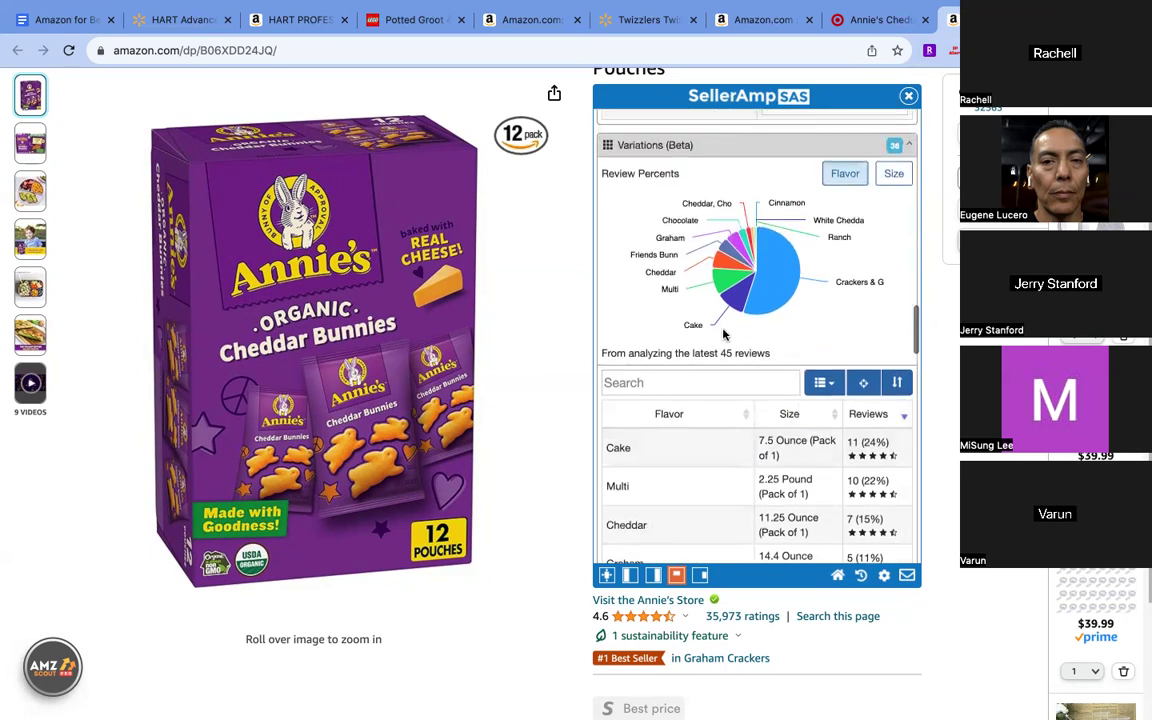
Examine the Cheddar Bunnies' variation reviews, seller offers, profit calculator and maximum cost in SellerAmp
scroll(724, 334, "up", 4)
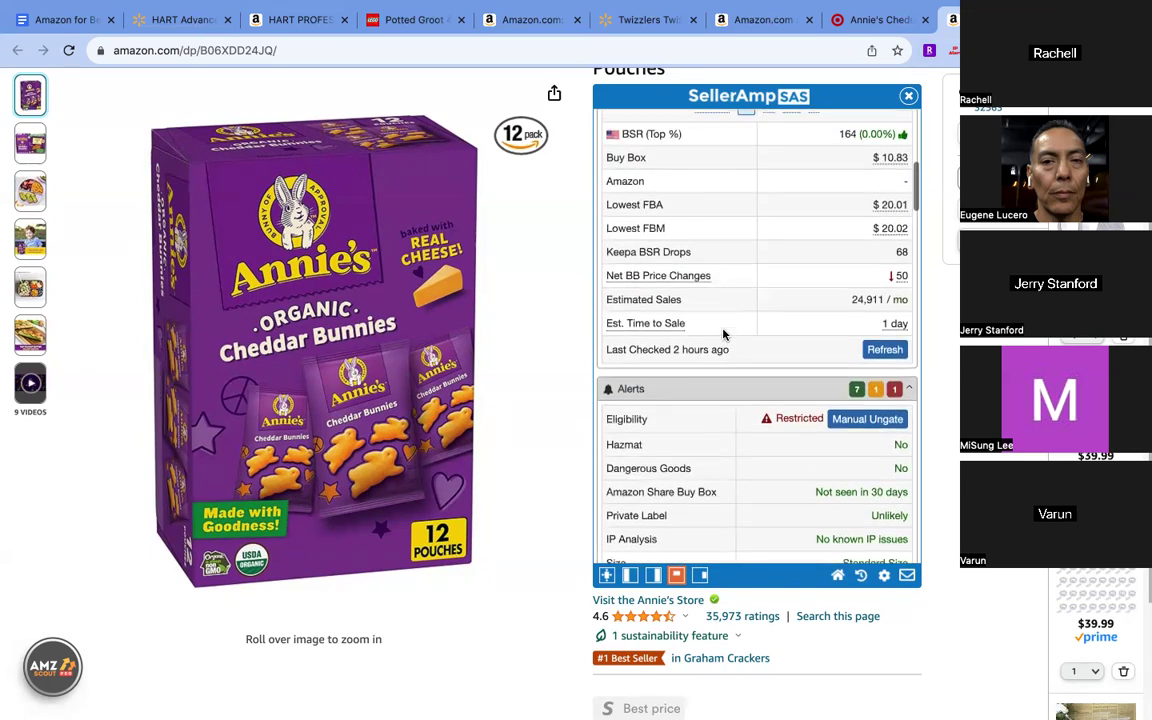
scroll(724, 334, "down", 12)
scroll(724, 334, "down", 12)
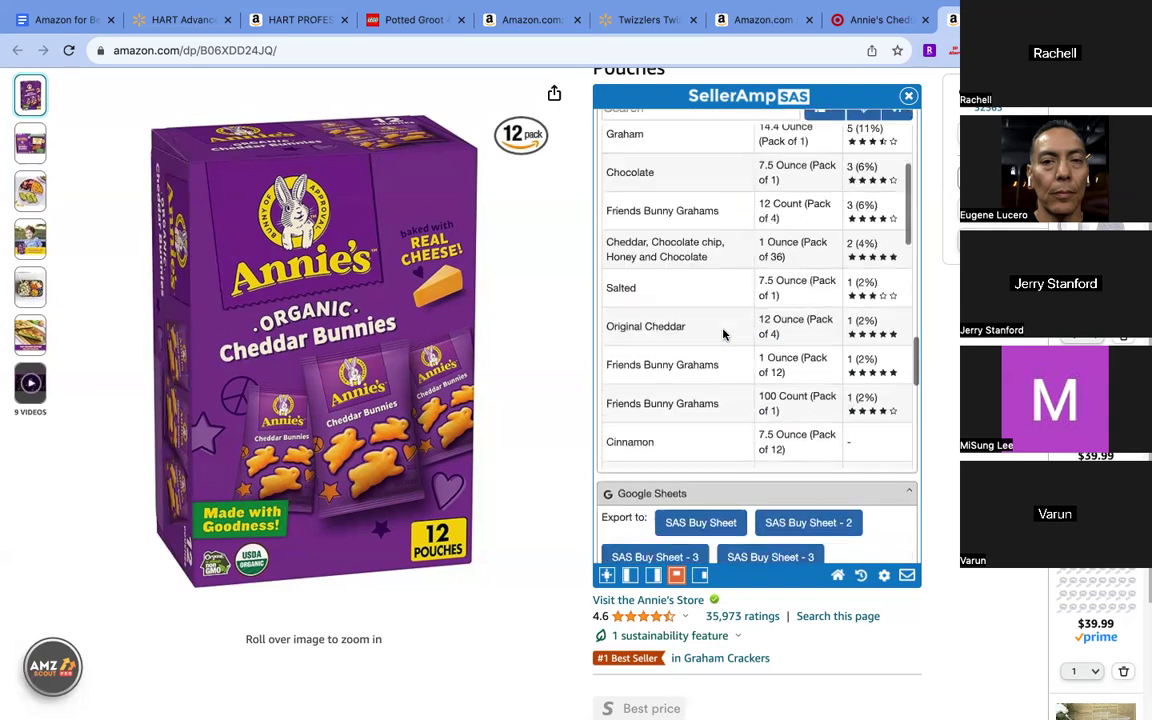
scroll(796, 450, "down", 6)
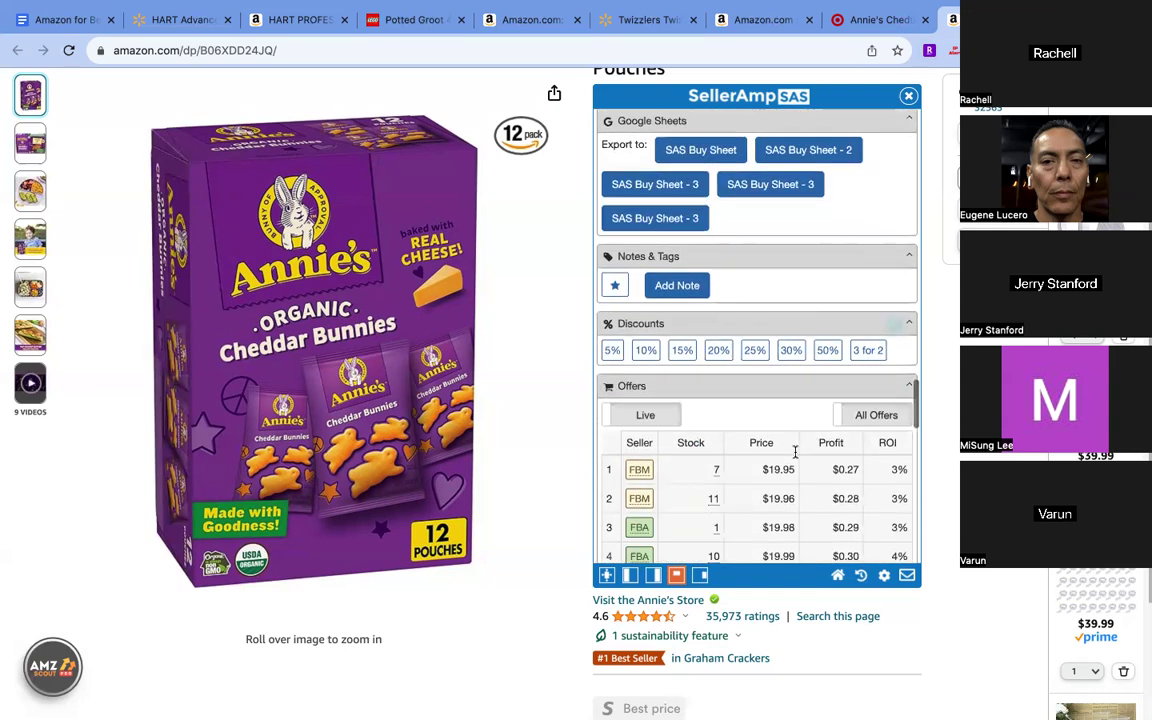
scroll(717, 295, "up", 2)
scroll(717, 295, "up", 12)
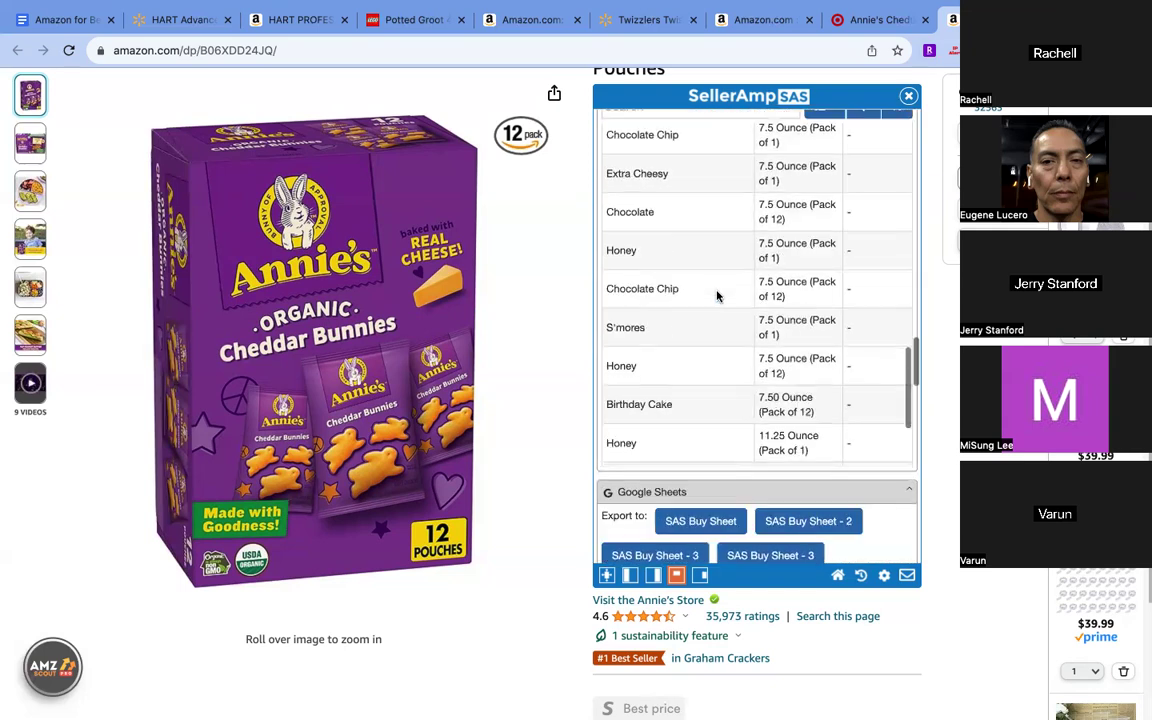
scroll(717, 295, "up", 15)
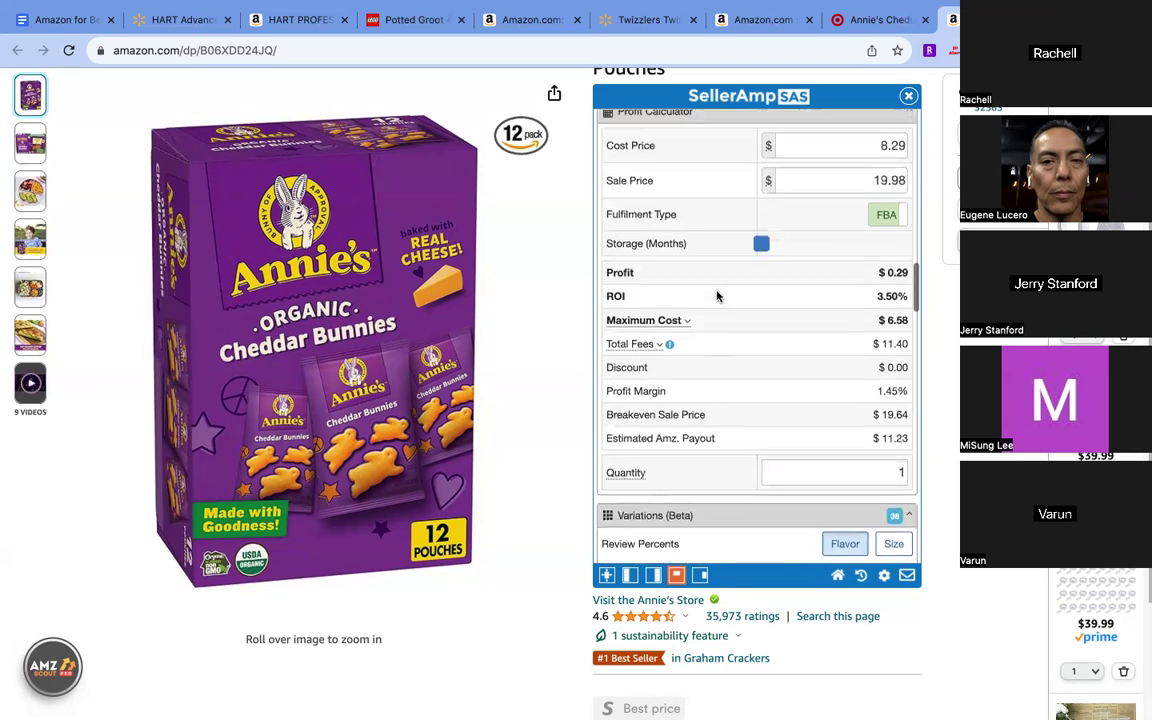
scroll(717, 295, "up", 2)
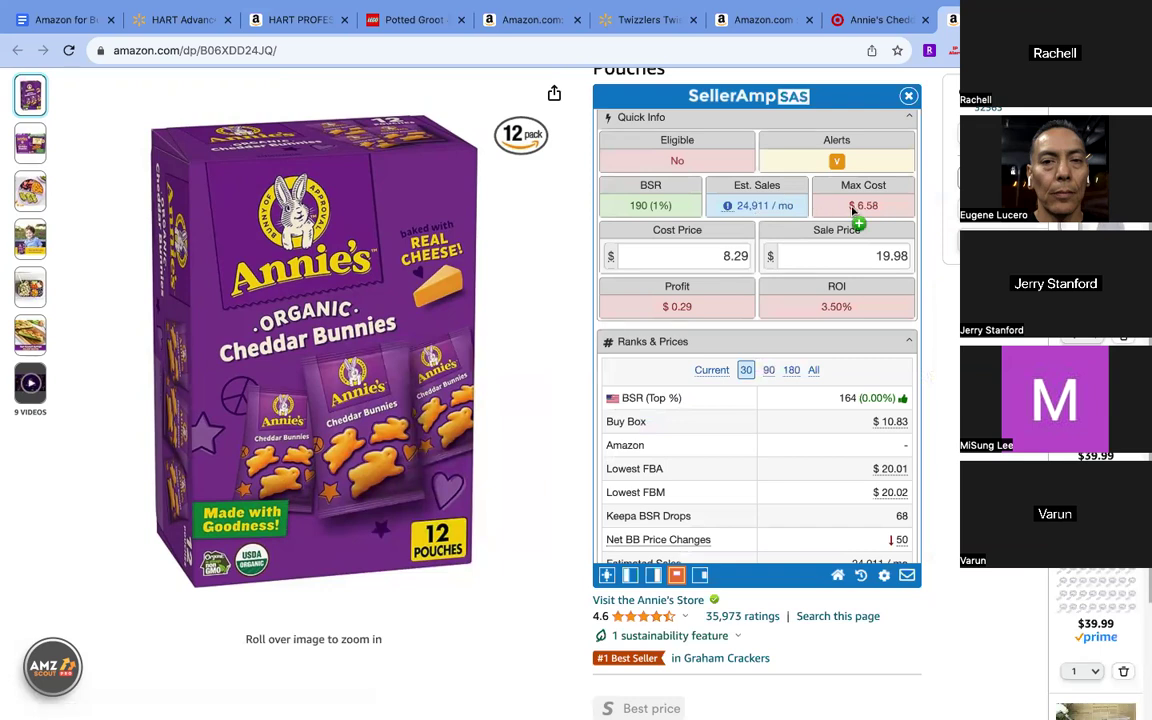
Close the Target and Amazon pages for Annie's Cheddar Bunnies and bring up the Twizzlers Twists Licorice page on Walmart
left_click(926, 21)
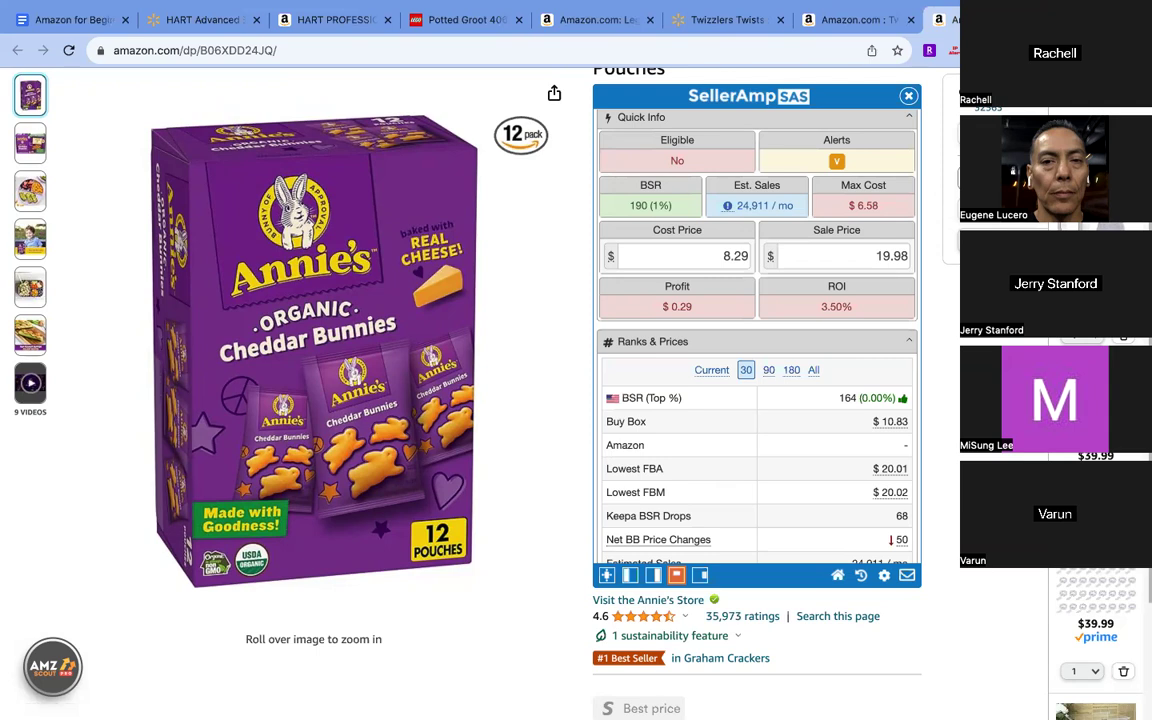
left_click(1041, 20)
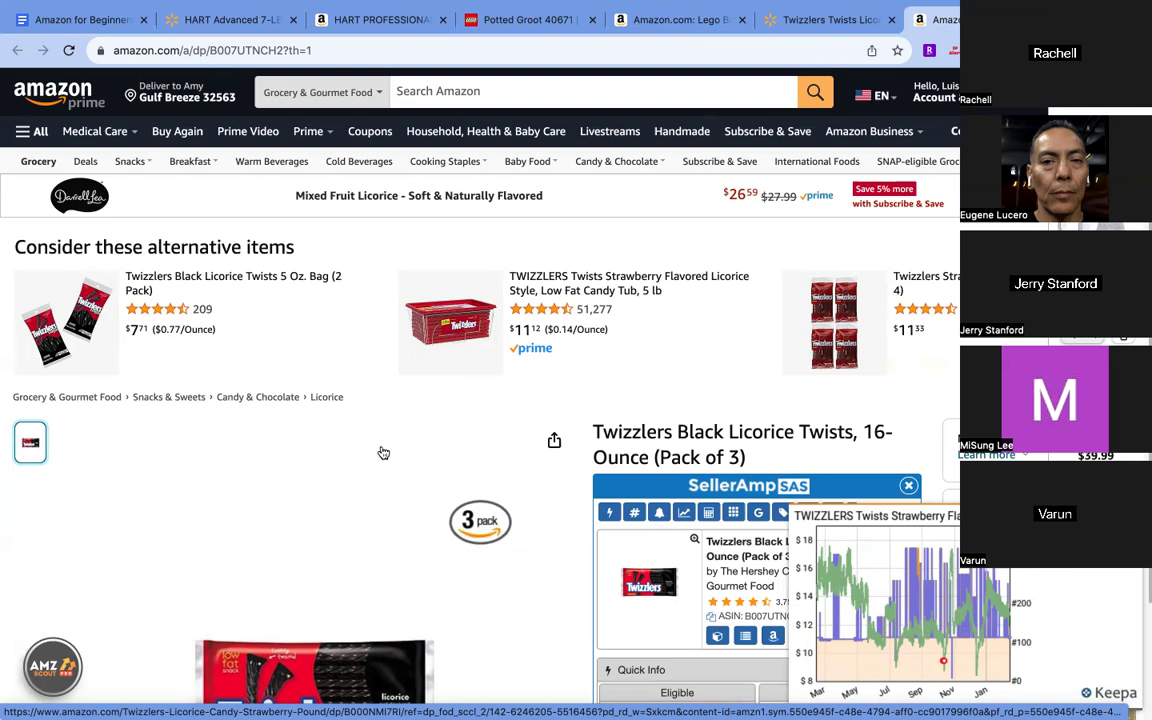
left_click(825, 16)
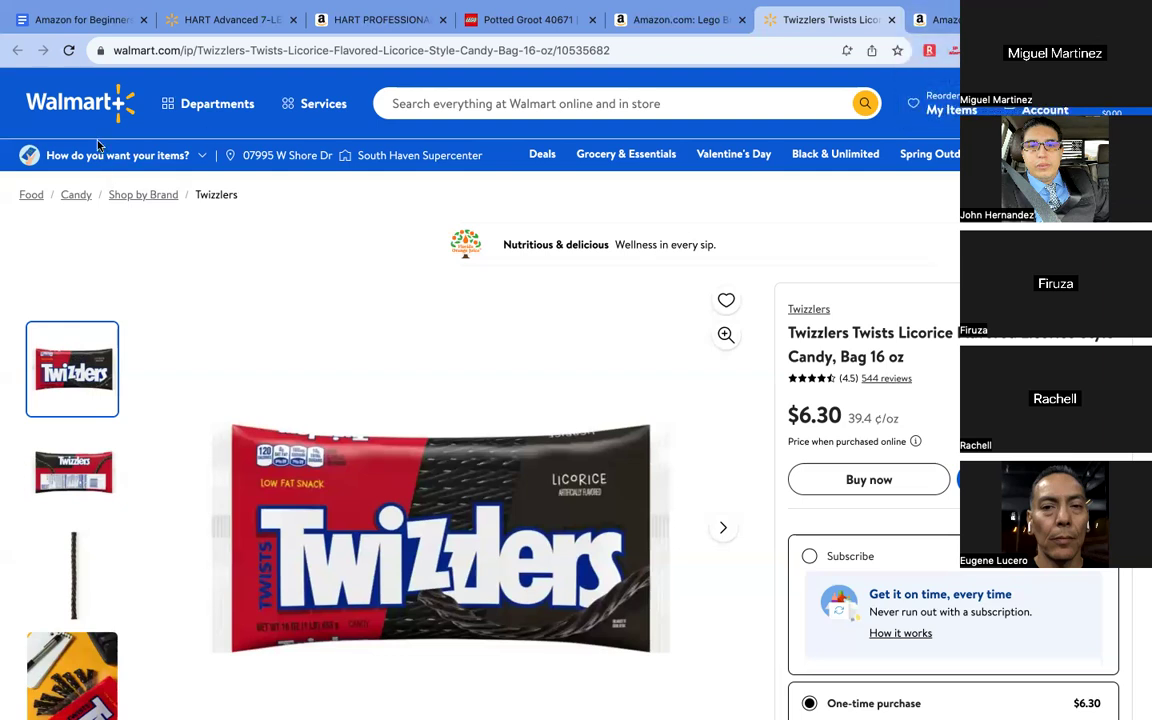
left_click(64, 667)
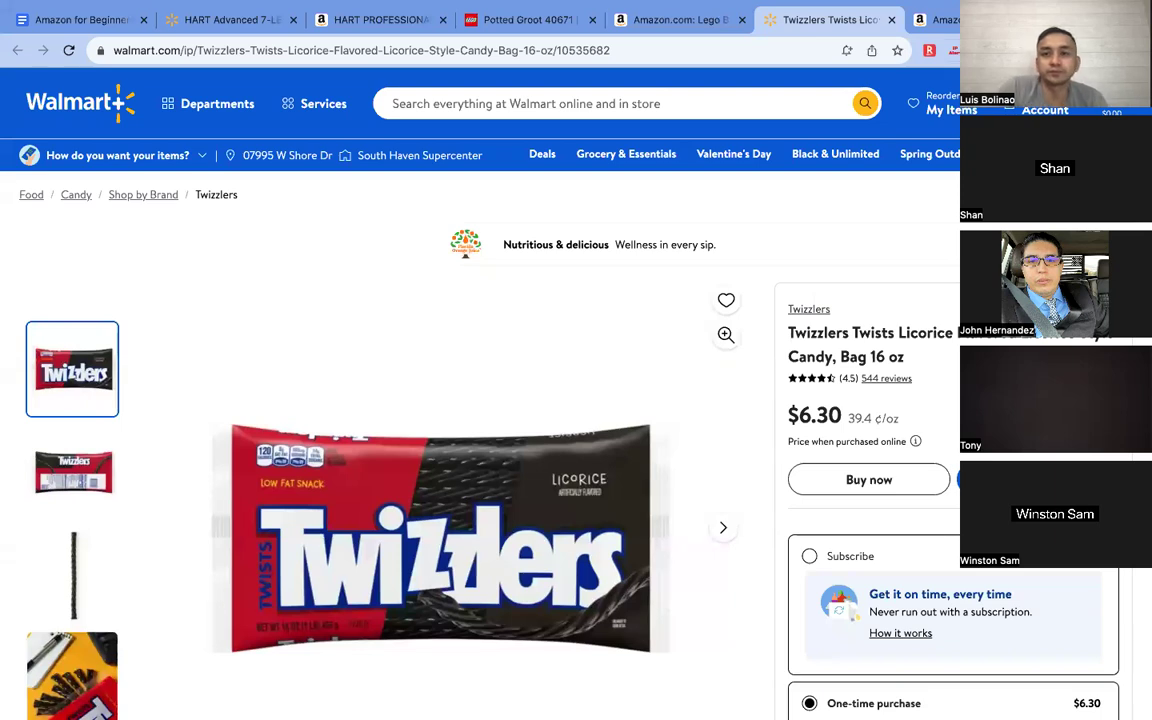
Compare the Walmart Twizzlers bag and its price with the Amazon Black Licorice Twists listing, highlighting the pack size in the title
left_click(936, 20)
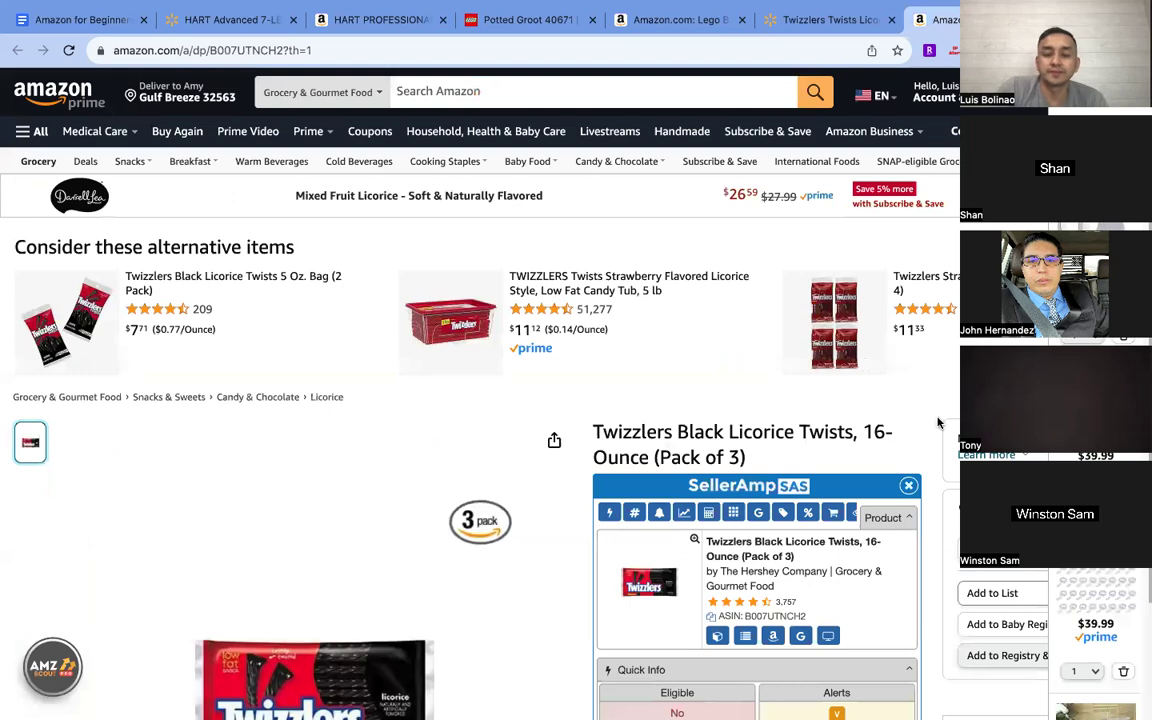
scroll(938, 420, "down", 2)
scroll(938, 423, "down", 2)
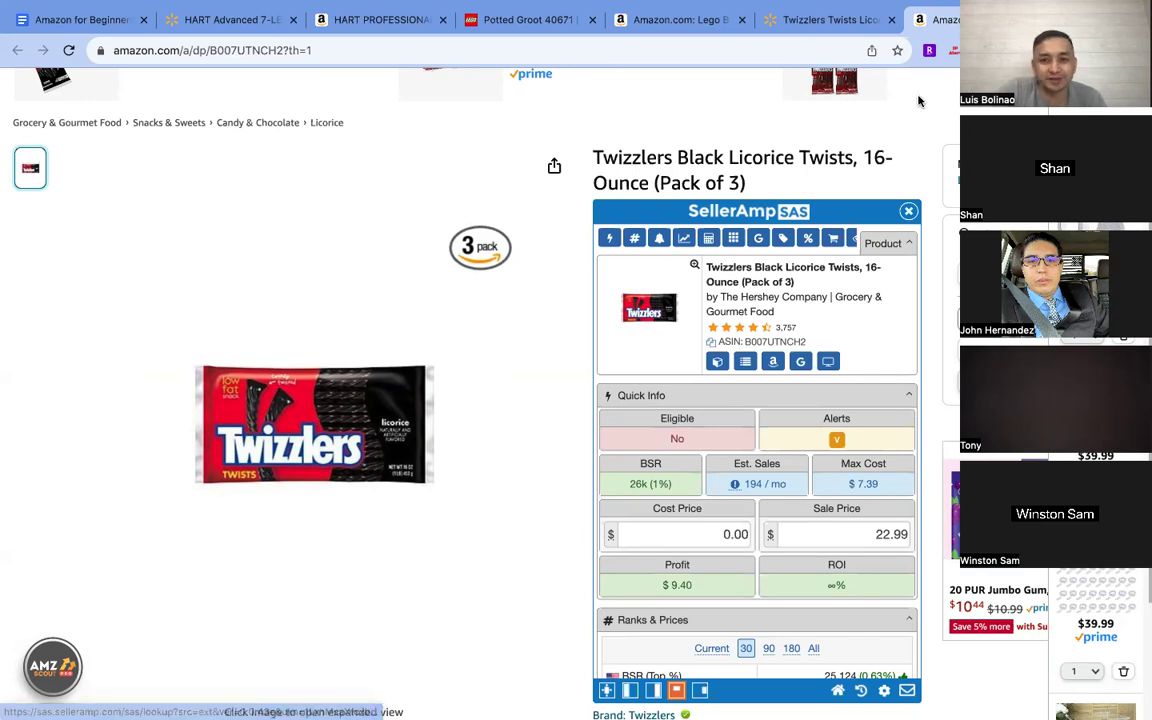
mouse_move(877, 97)
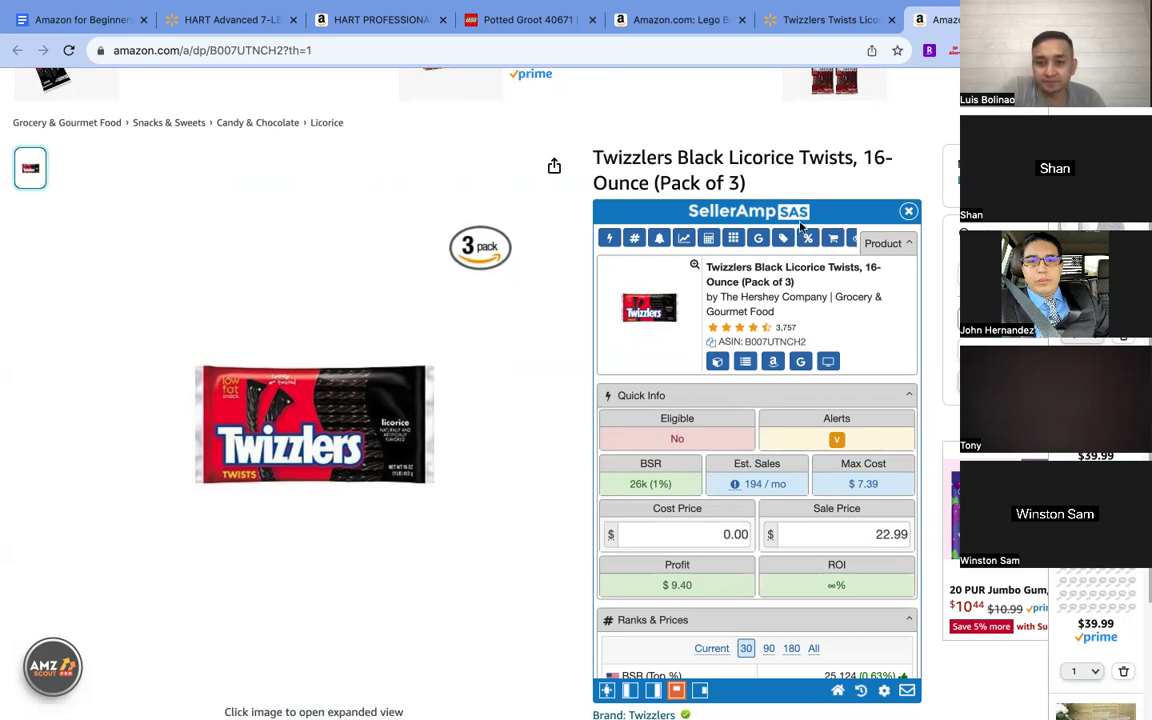
left_click(843, 19)
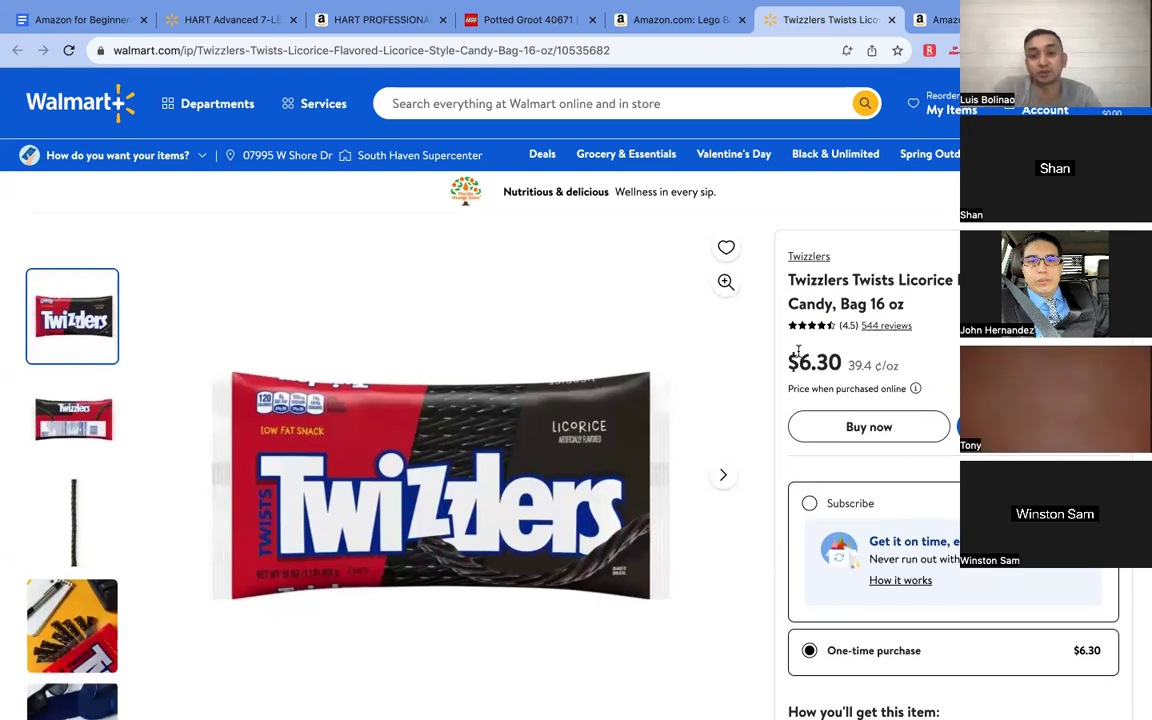
left_click(968, 20)
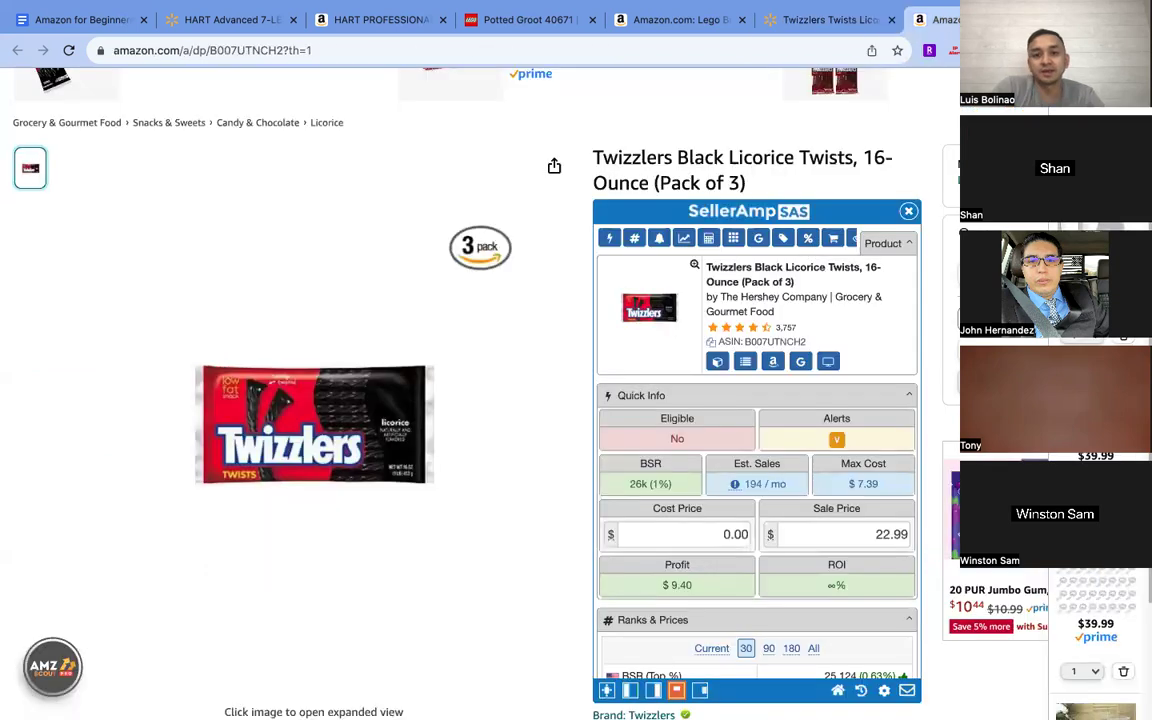
scroll(941, 242, "up", 1)
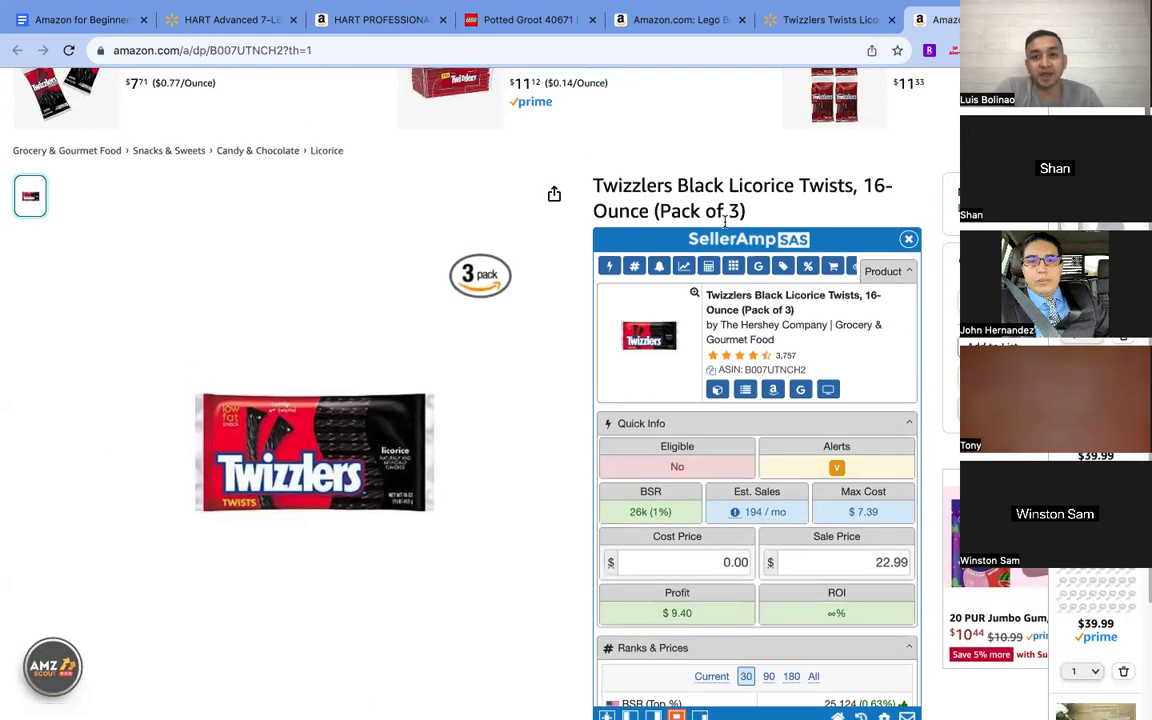
left_click_drag(661, 210, 741, 211)
left_click(833, 20)
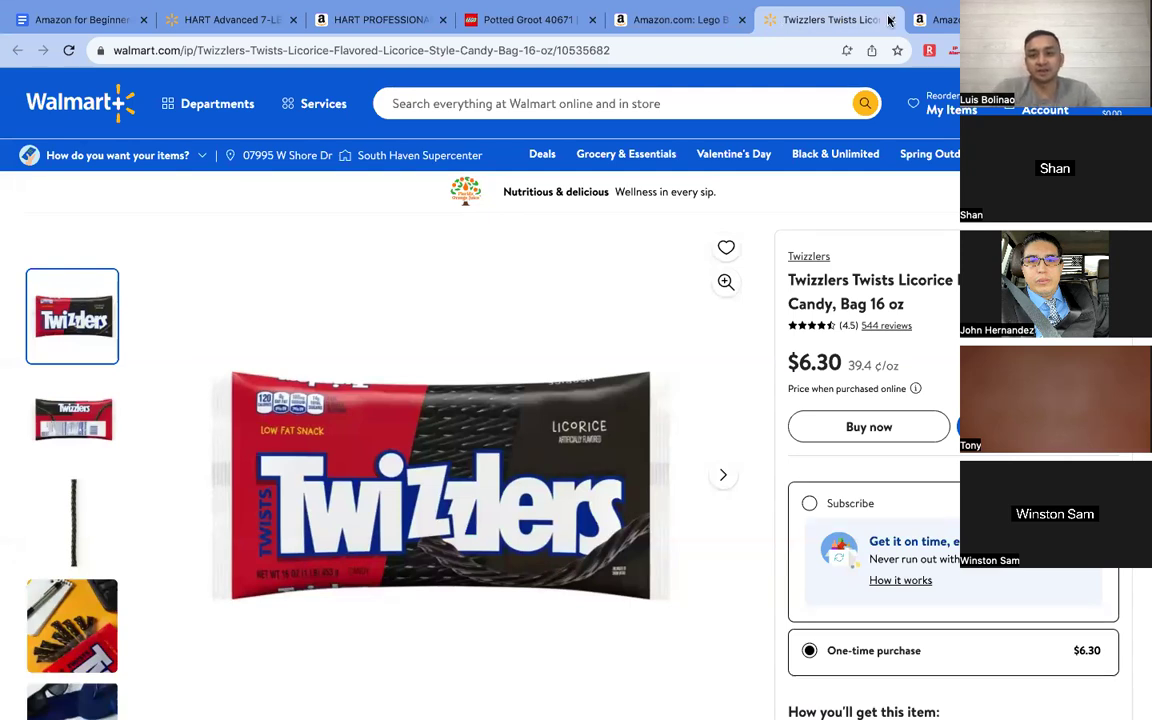
Set the cost price to 18.90 in SellerAmp on the Amazon listing for Twizzlers Black Licorice Twists
left_click(935, 19)
left_click(697, 564)
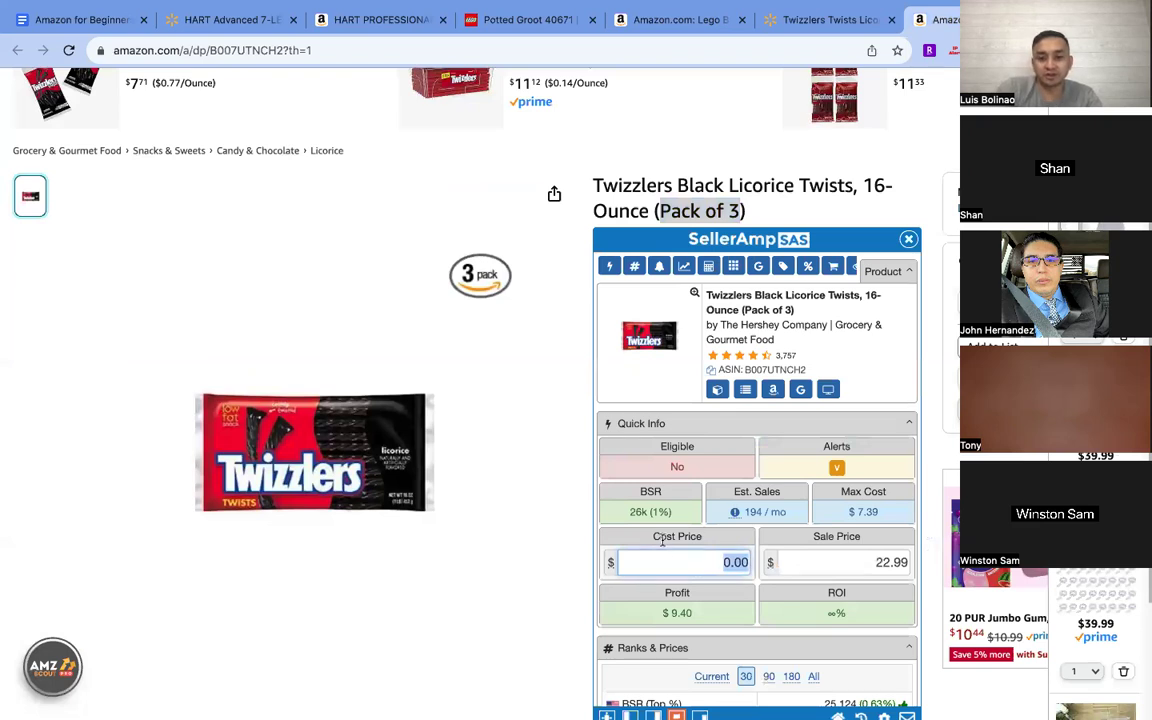
type("18")
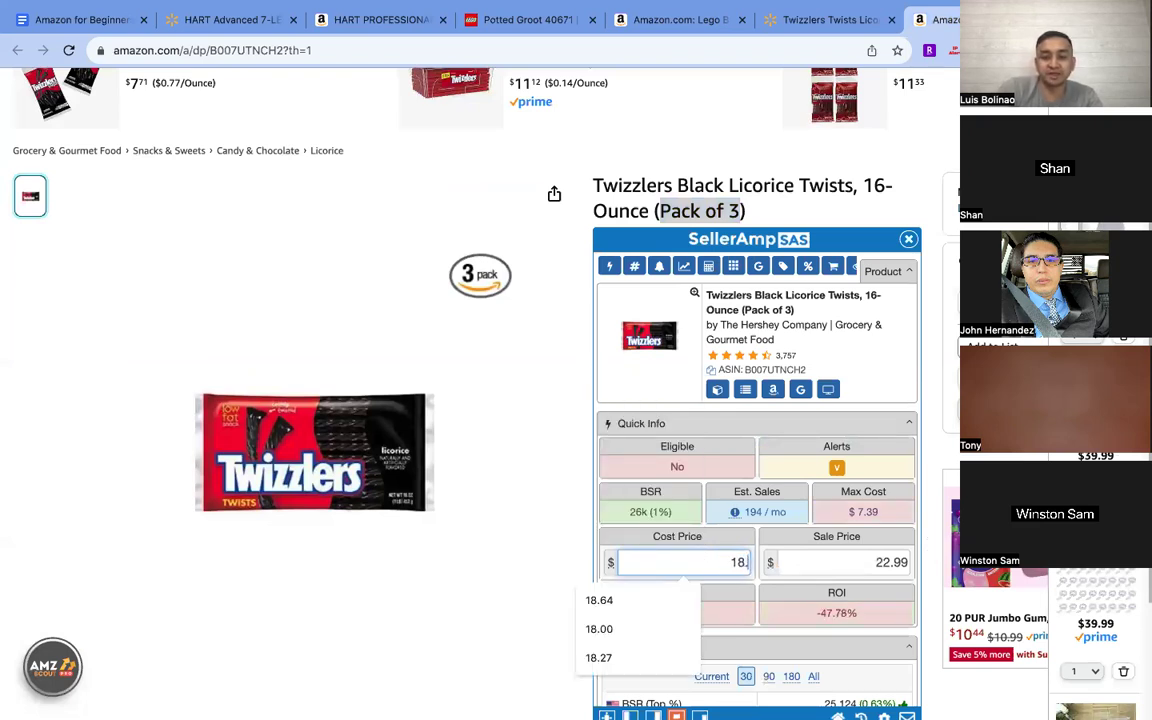
type(".90")
left_click(927, 466)
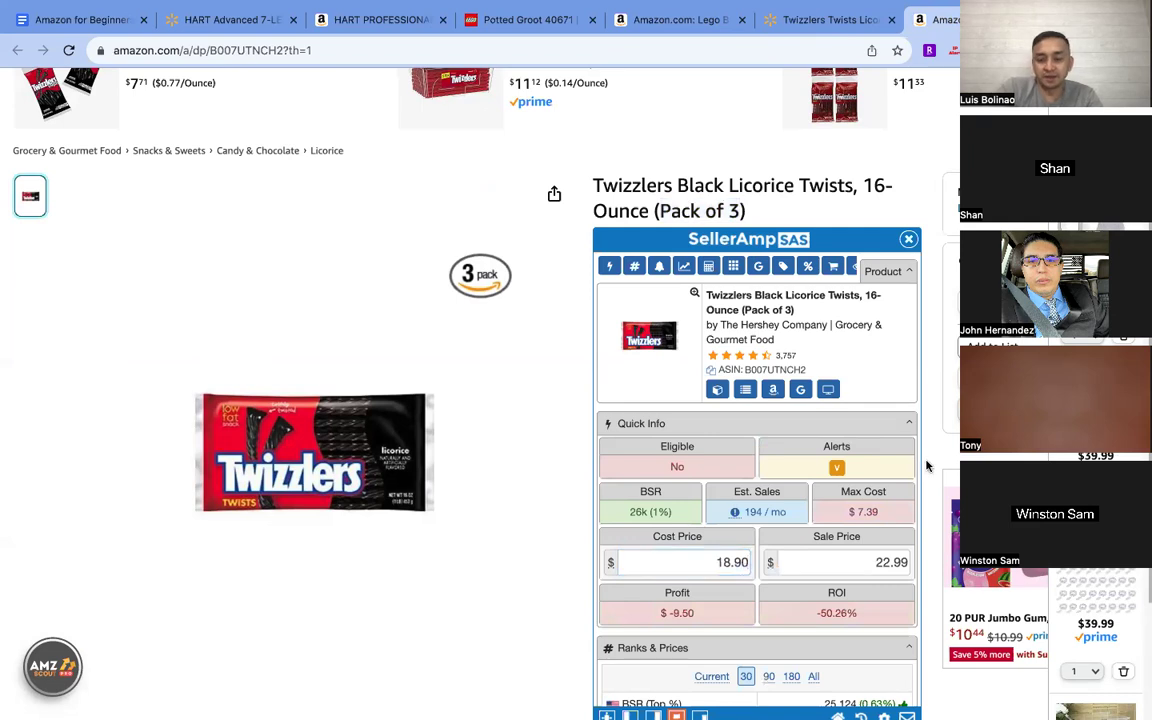
Check the maximum cost and the list of competing seller offers for the Twizzlers listing on Amazon
scroll(927, 466, "down", 3)
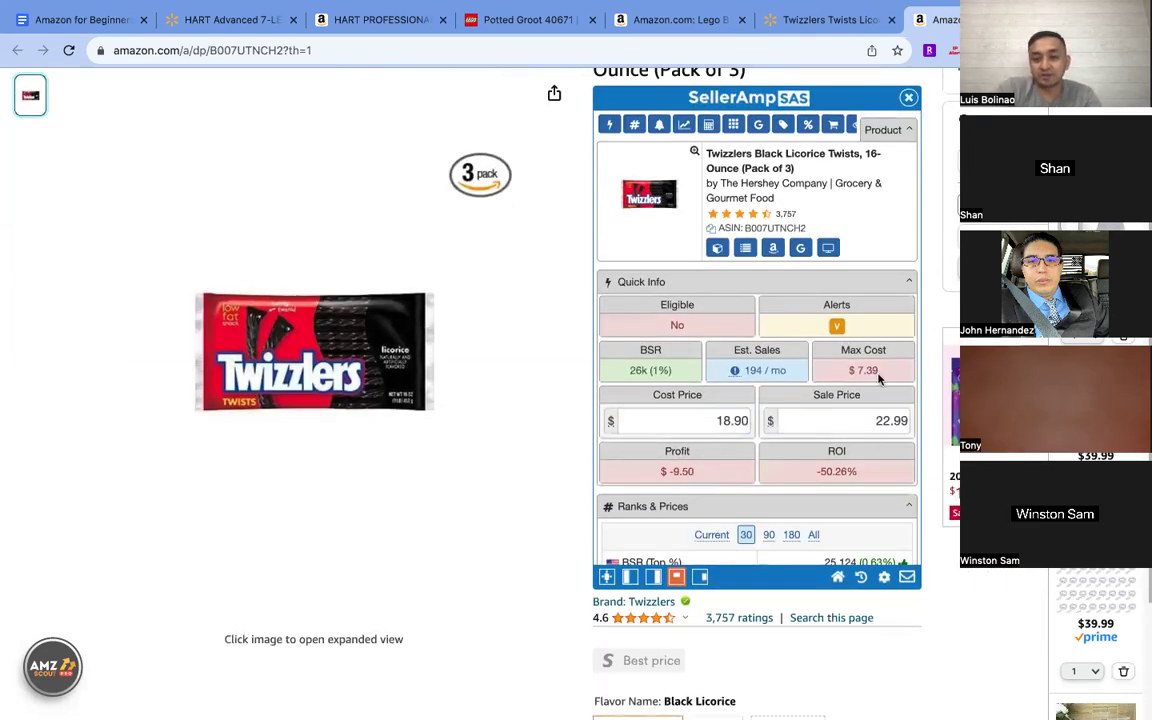
scroll(918, 364, "up", 2)
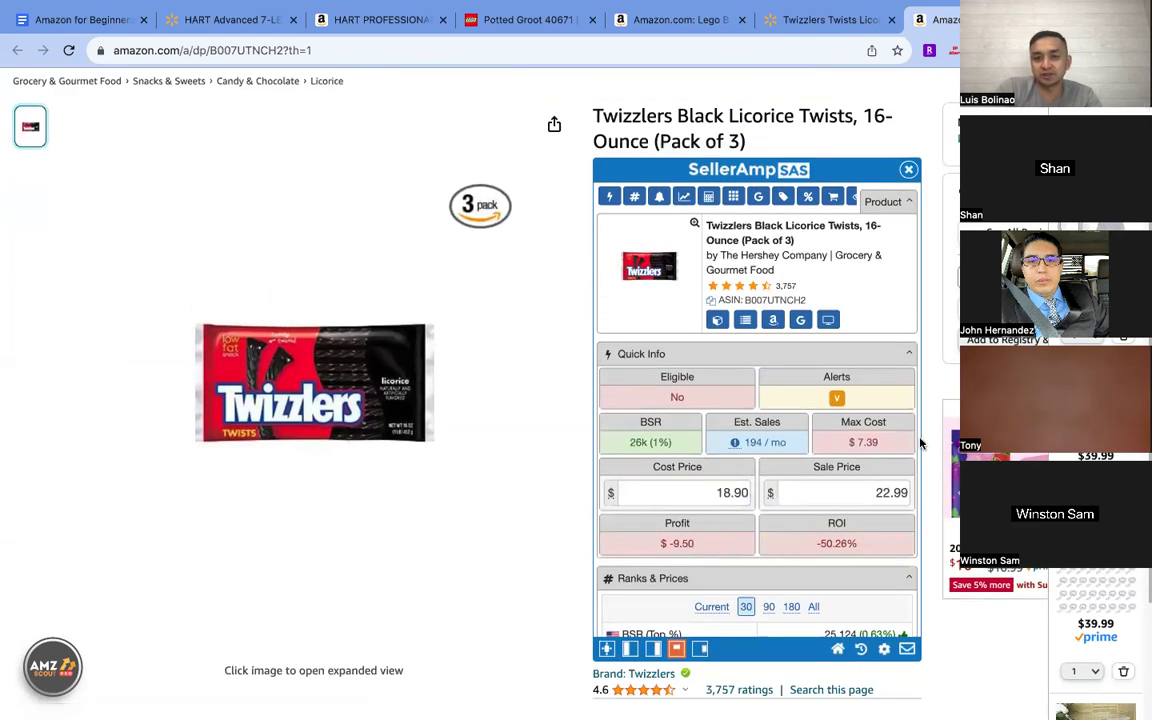
left_click(860, 200)
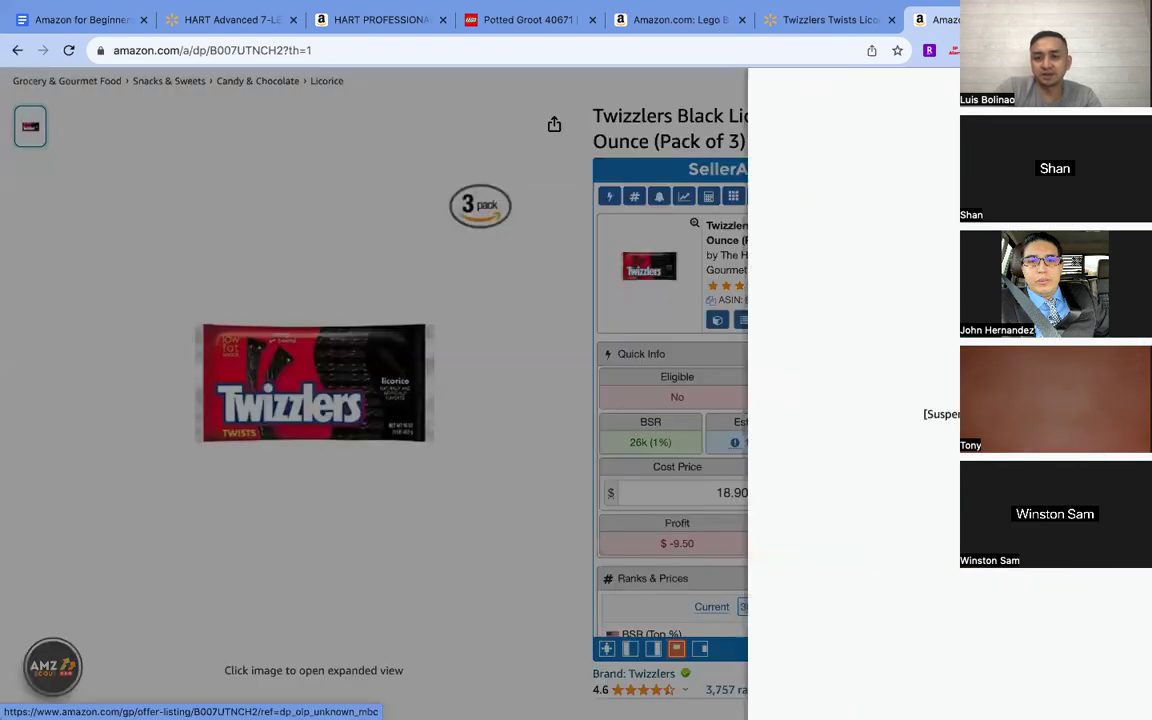
scroll(815, 400, "down", 5)
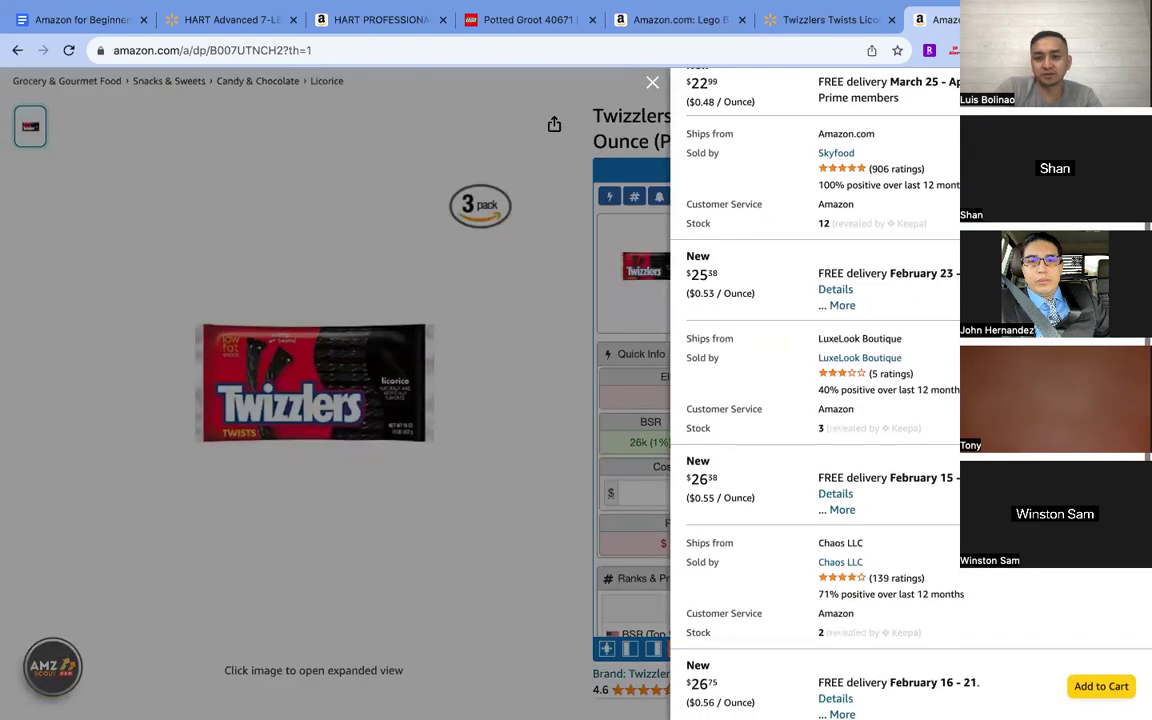
scroll(764, 147, "up", 5)
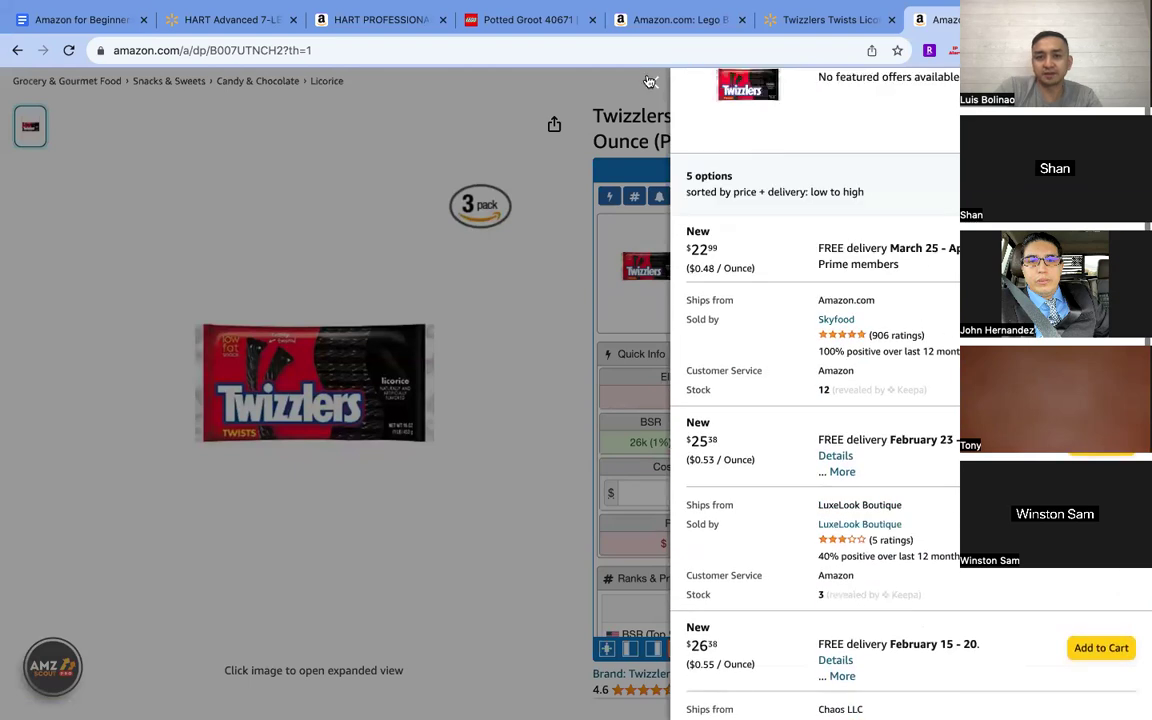
left_click(652, 82)
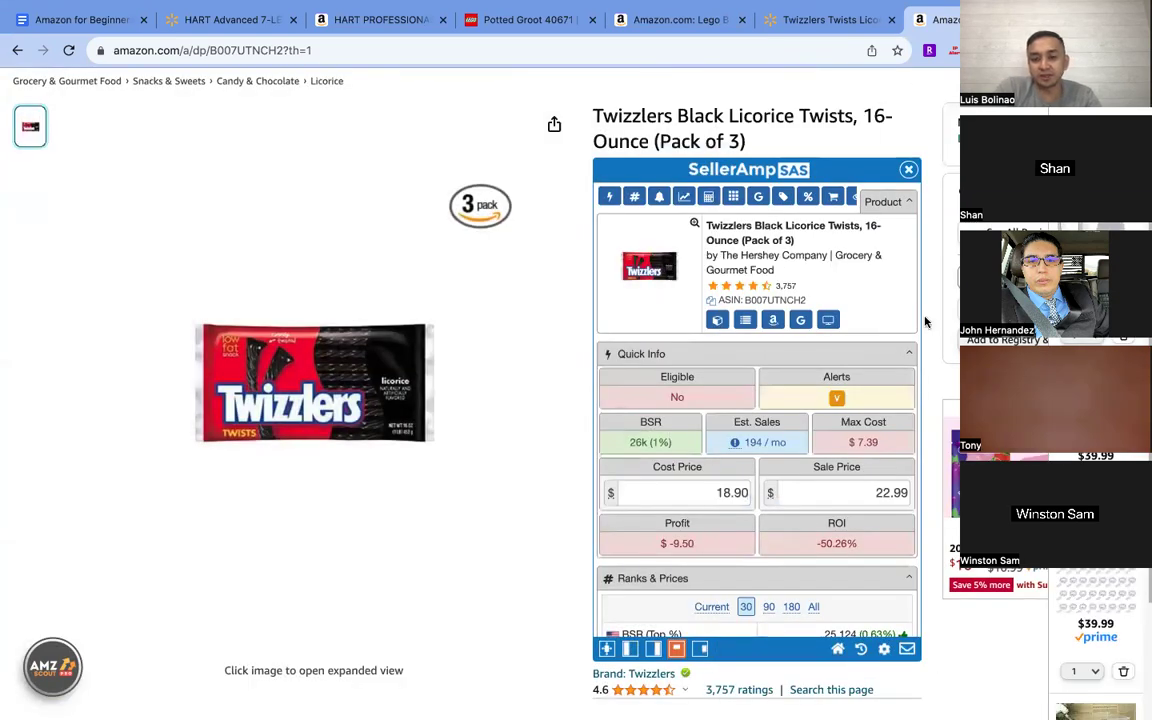
Examine the Twizzlers' price history chart, profit calculator and offers table in SellerAmp
scroll(900, 335, "down", 2)
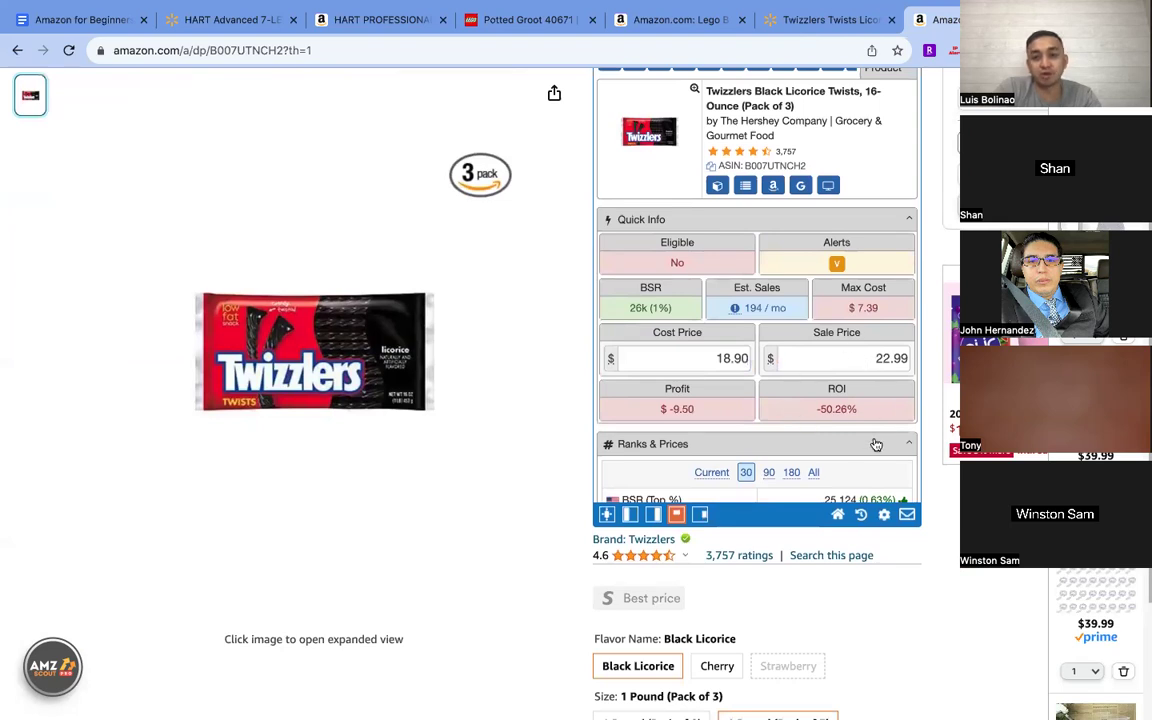
scroll(782, 350, "down", 15)
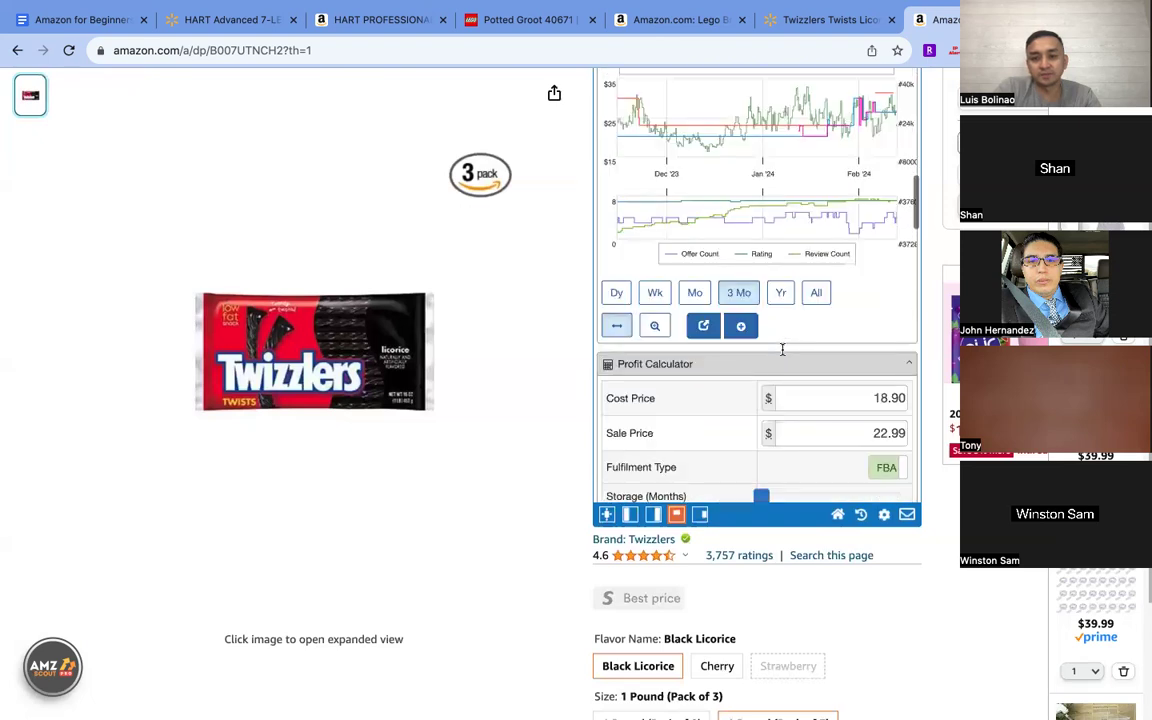
scroll(782, 350, "down", 3)
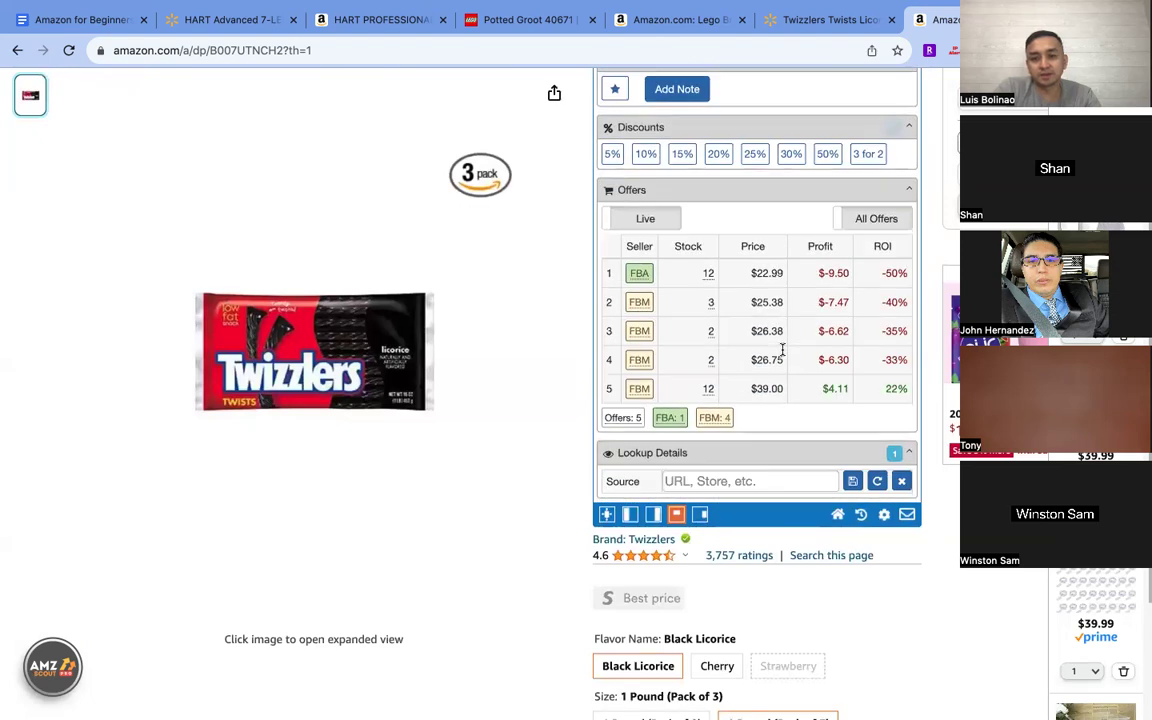
scroll(751, 350, "up", 10)
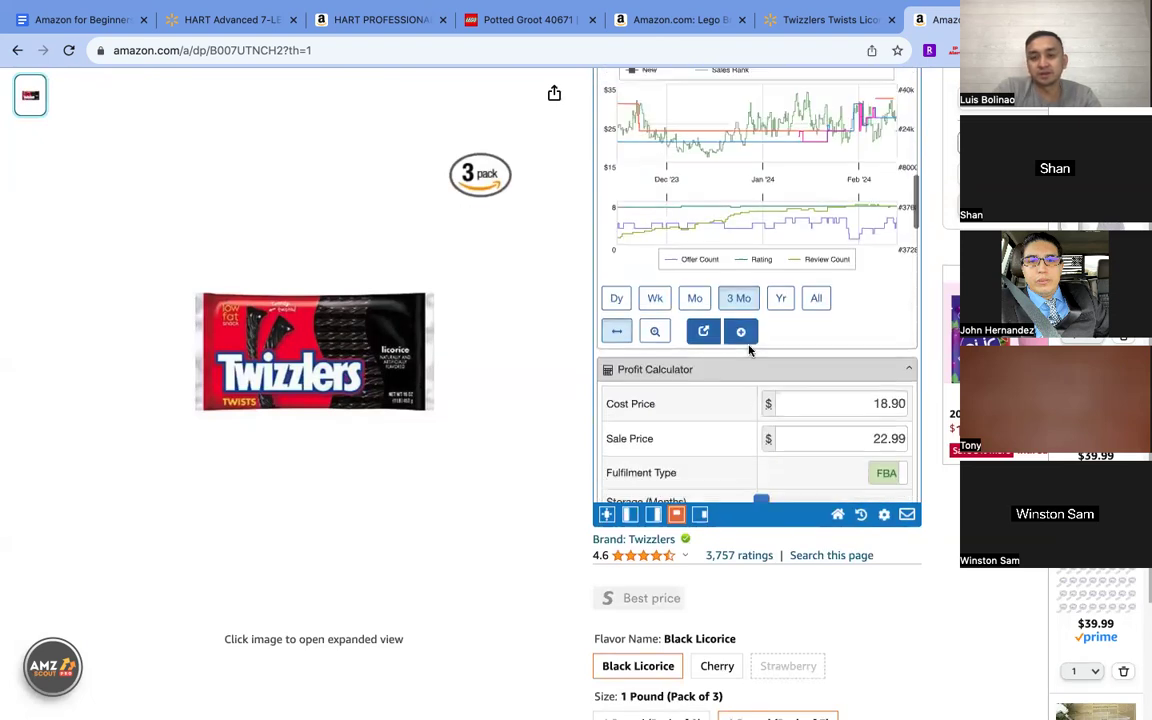
scroll(749, 350, "up", 4)
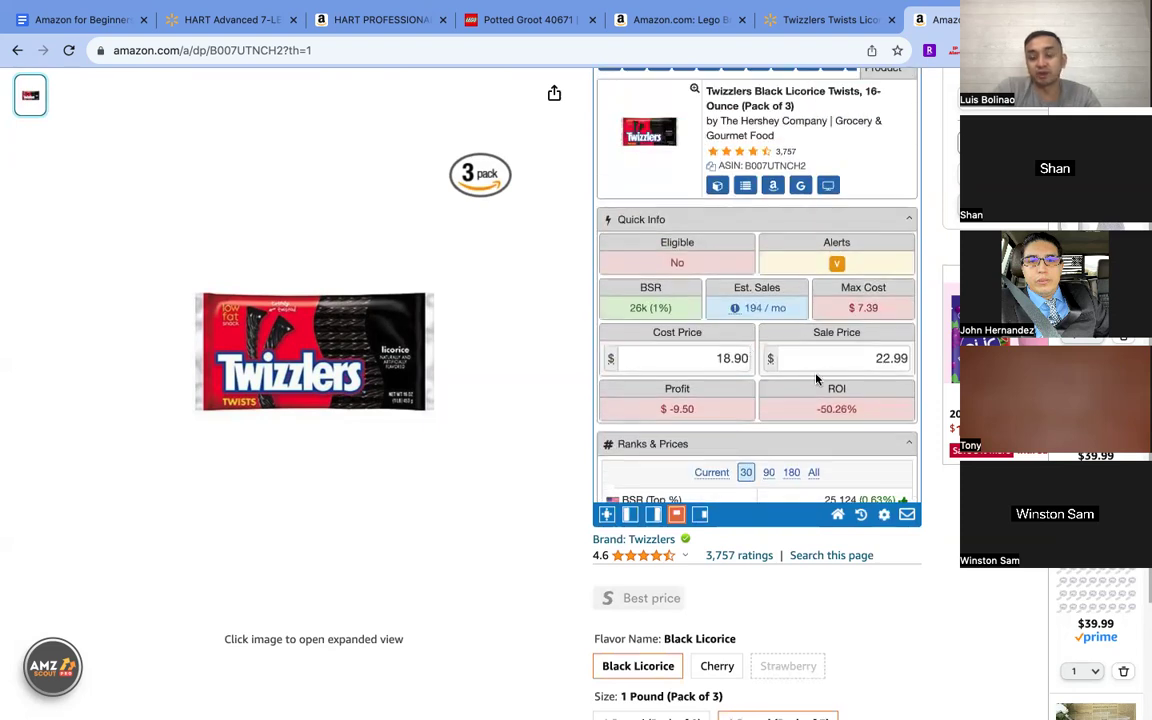
Compare the Walmart Twizzlers page with the ROI in SellerAmp, highlighting the ROI, and close both Twizzlers pages
left_click(836, 20)
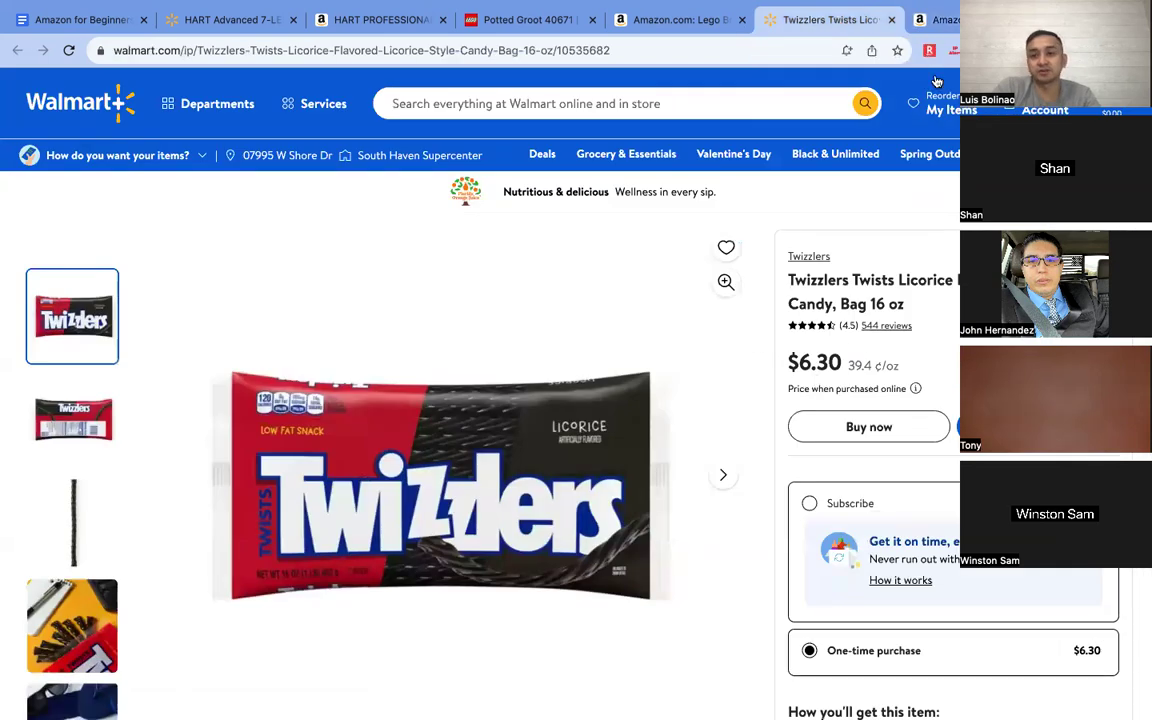
key("ctrl+Tab")
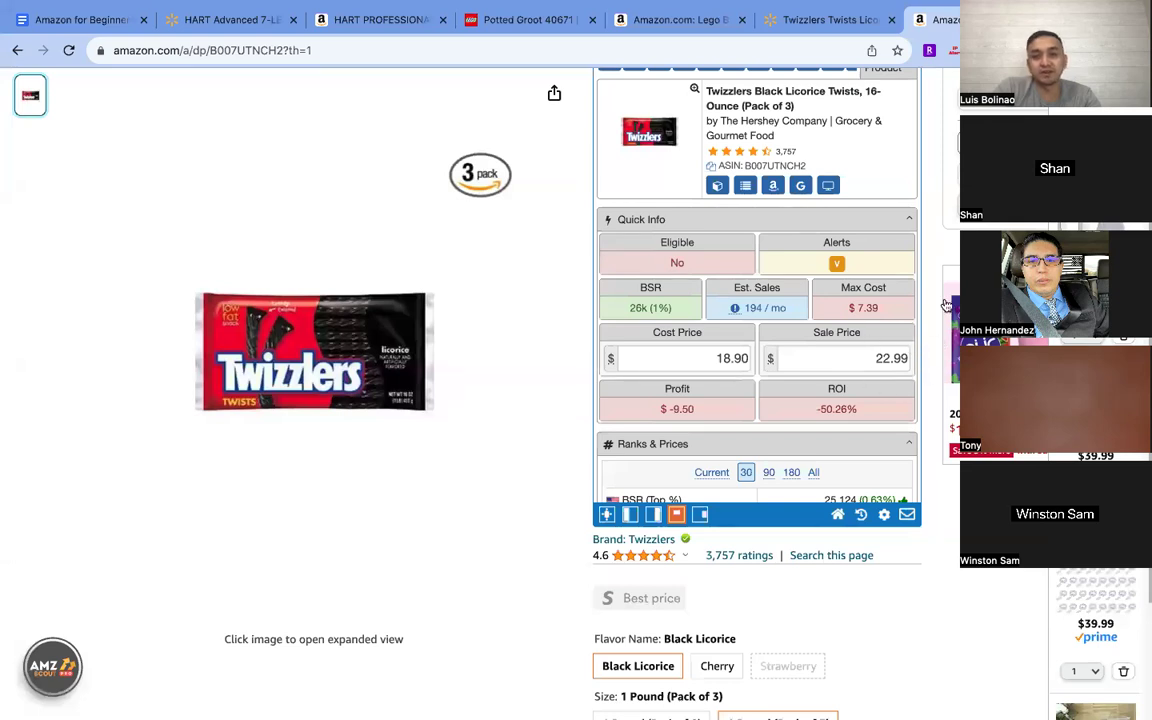
left_click_drag(817, 408, 858, 410)
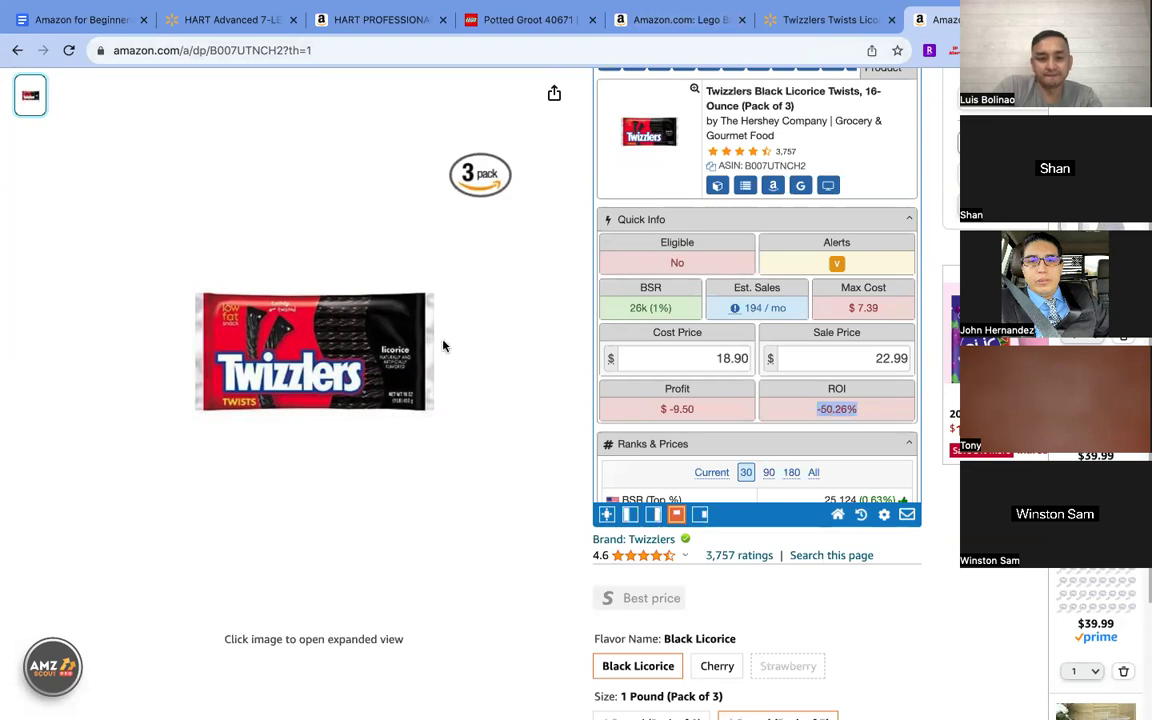
left_click(892, 21)
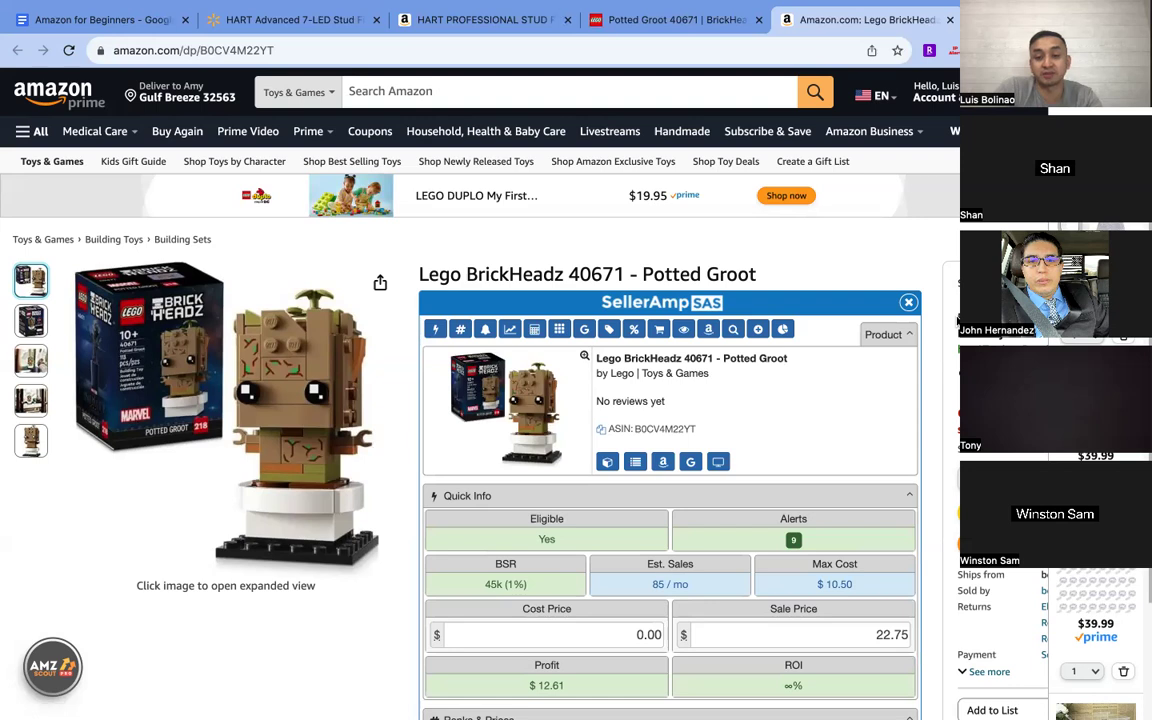
Review the Potted Groot listing on Amazon and activate the Rakuten cash back on the matching LEGO store page
scroll(944, 321, "down", 2)
scroll(957, 322, "down", 1)
scroll(546, 387, "up", 1)
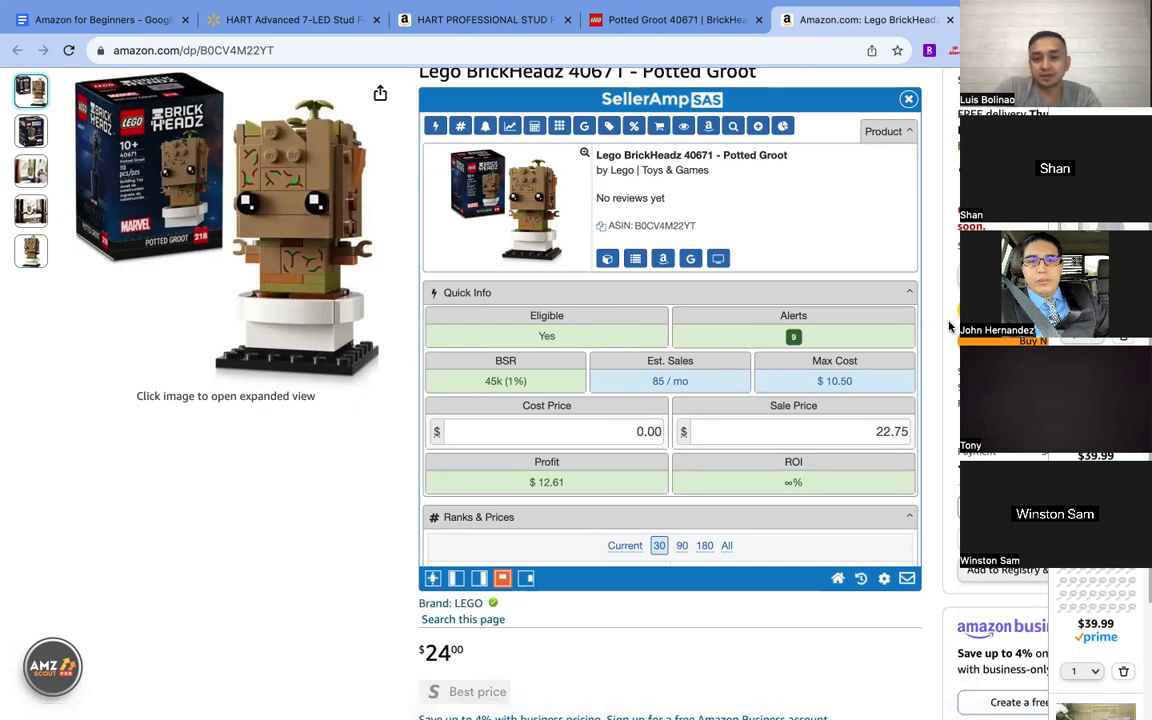
scroll(851, 295, "up", 1)
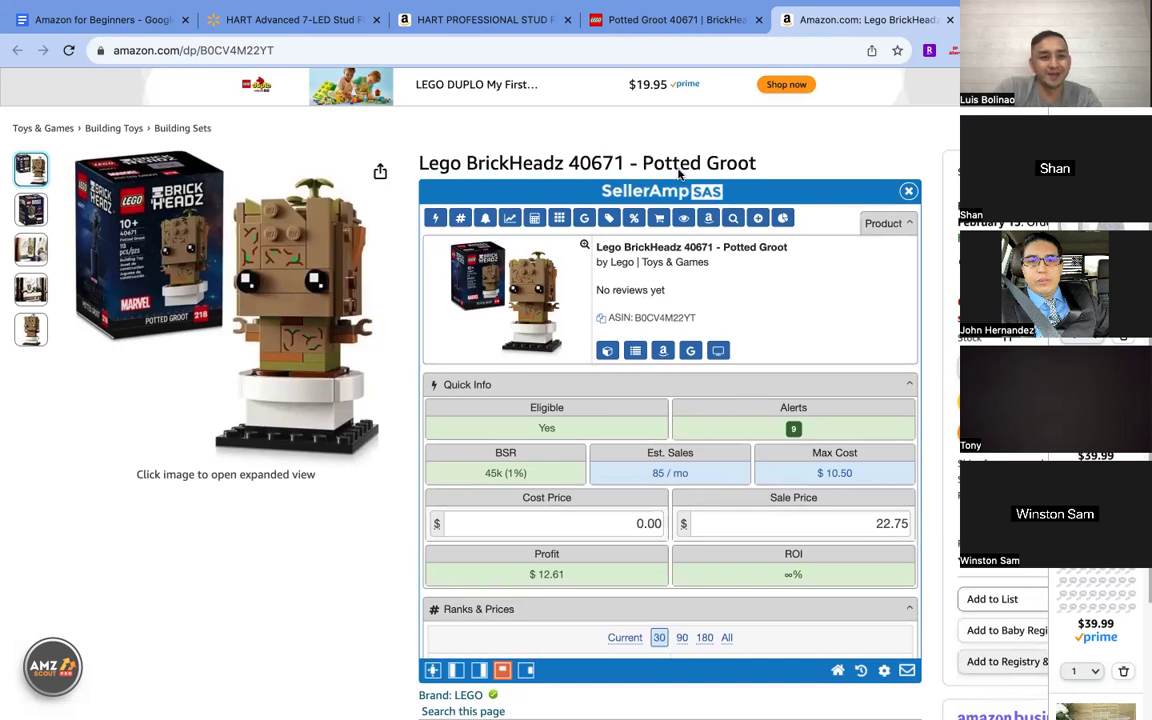
left_click(718, 22)
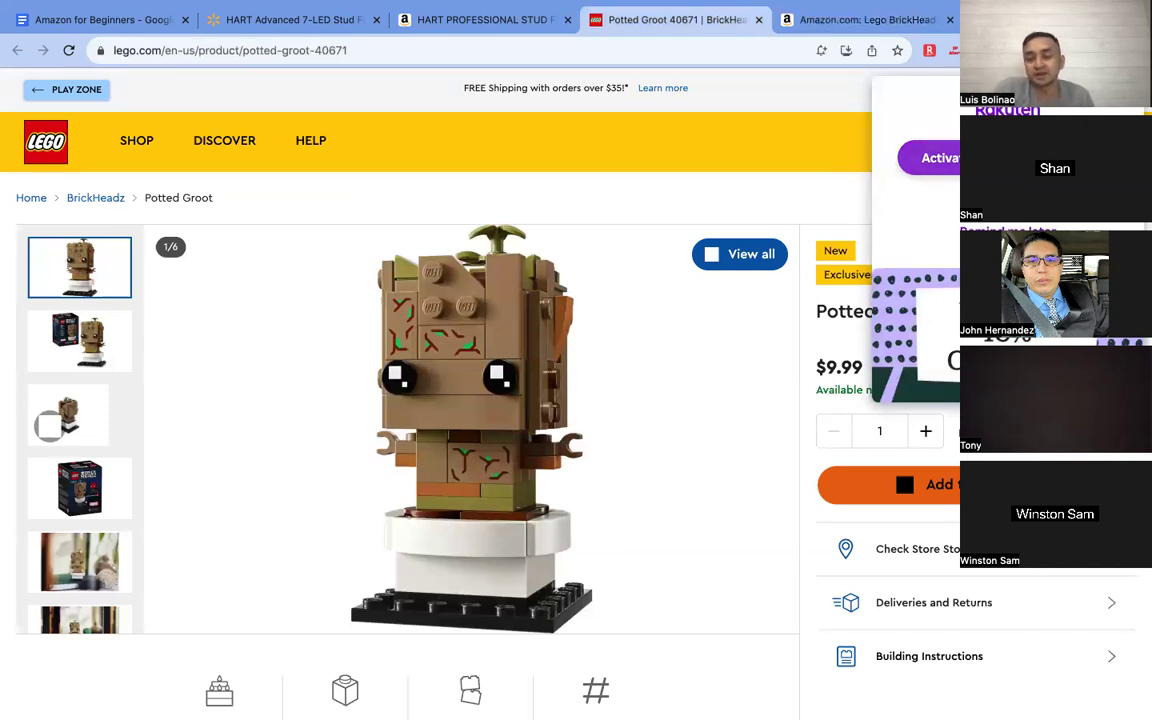
left_click(1000, 158)
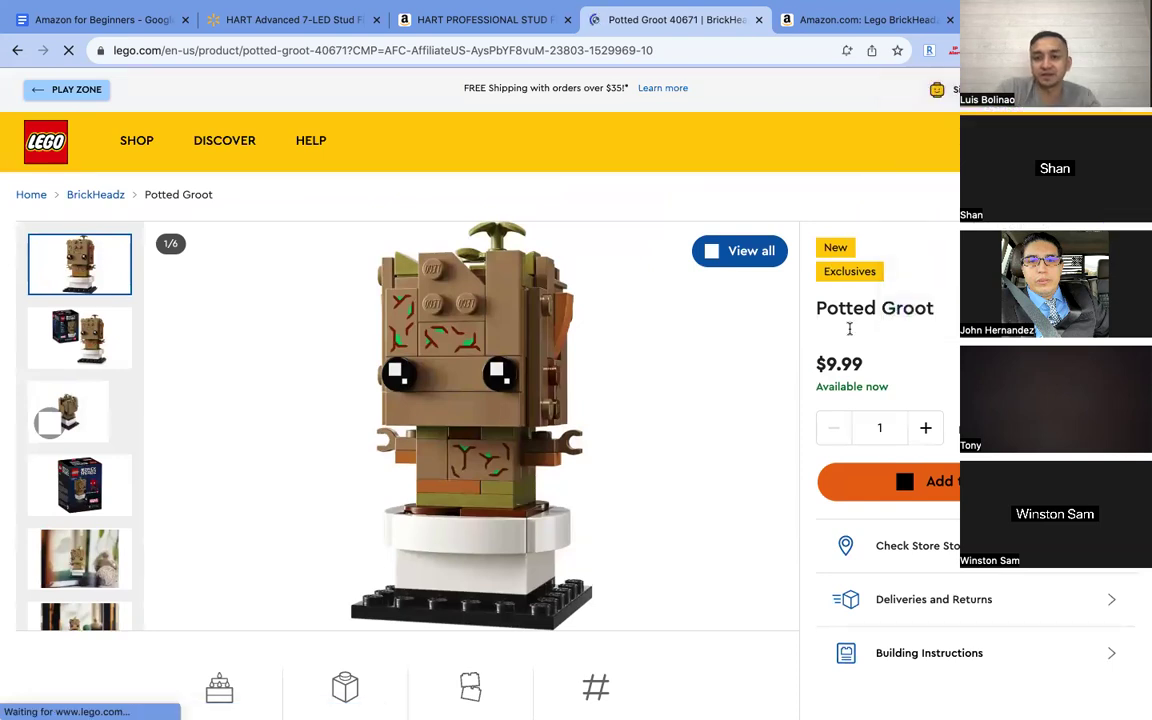
Set the cost price to 9.99 in SellerAmp on the Amazon listing for Lego BrickHeadz Potted Groot
key("ctrl+Tab")
left_click(579, 522)
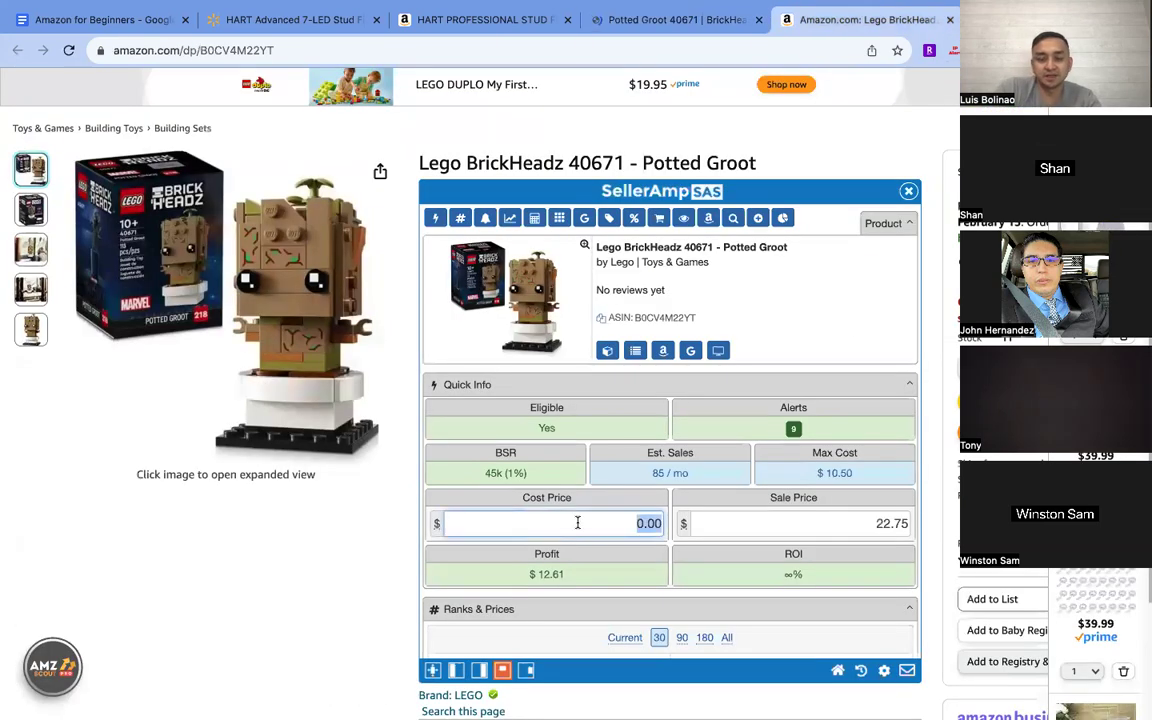
scroll(591, 522, "down", 2)
type("9.99")
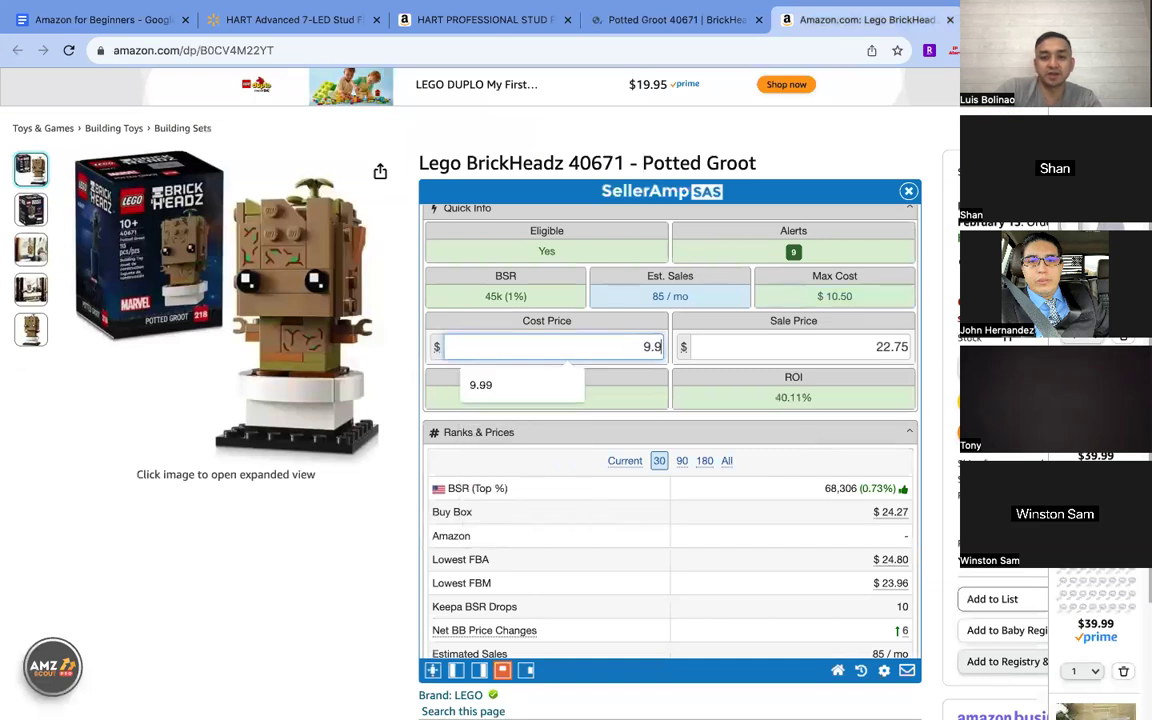
left_click(927, 343)
Apply the 10% discount to the Potted Groot cost in SellerAmp
scroll(626, 407, "down", 10)
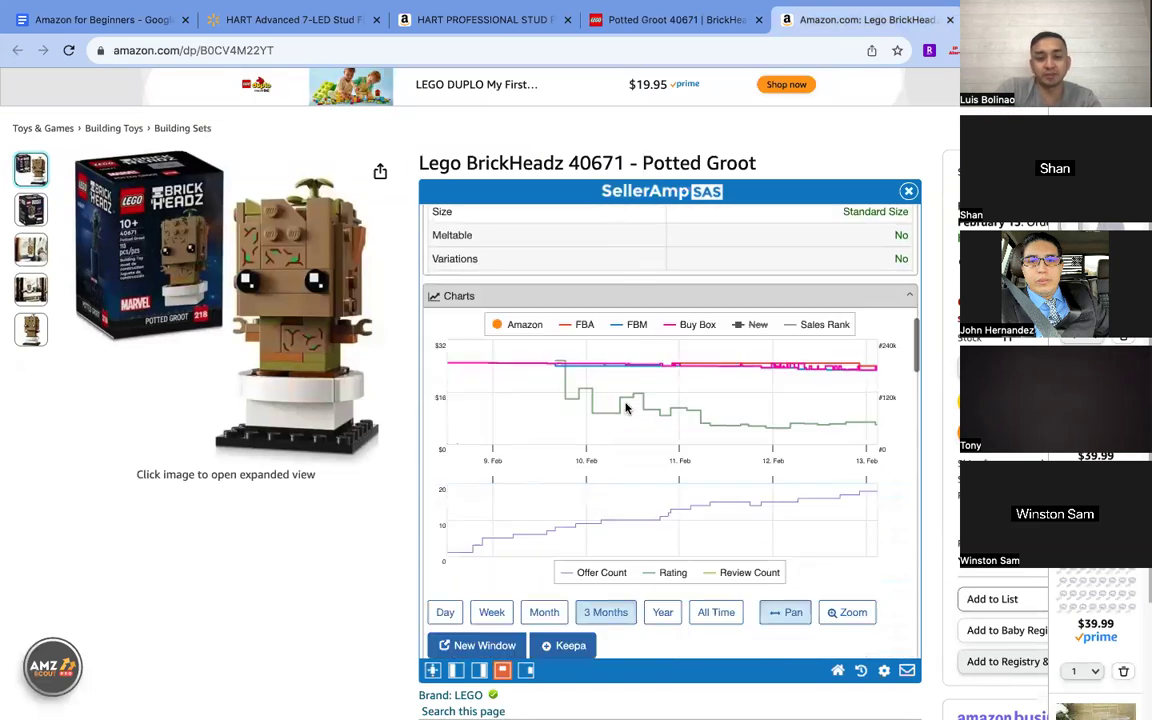
scroll(626, 407, "down", 6)
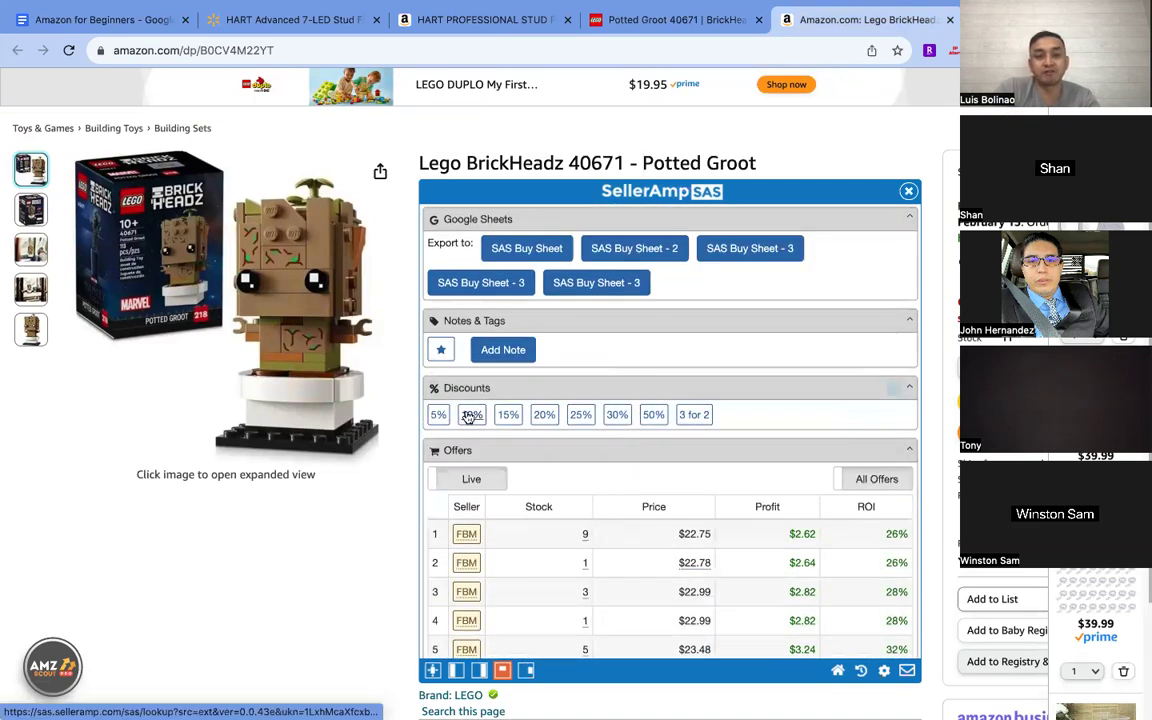
left_click(469, 416)
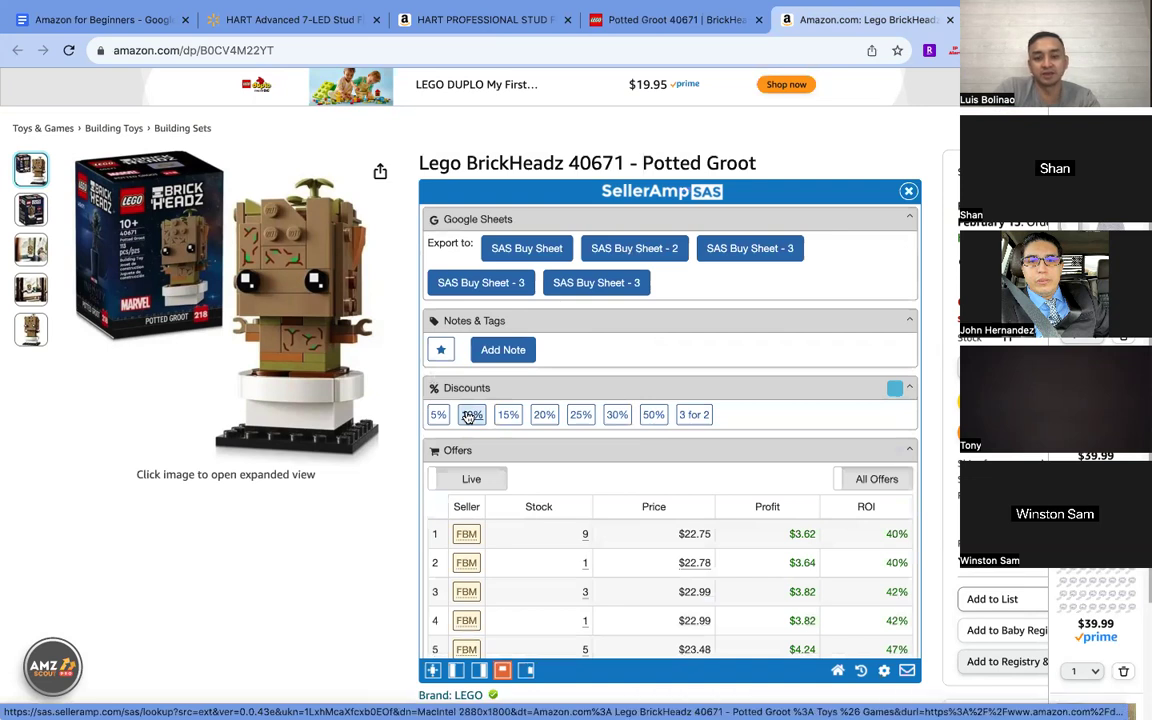
Return to the Quick Info figures and highlight the ROI and the estimated monthly sales for the Potted Groot set
scroll(690, 390, "up", 1)
scroll(690, 390, "up", 15)
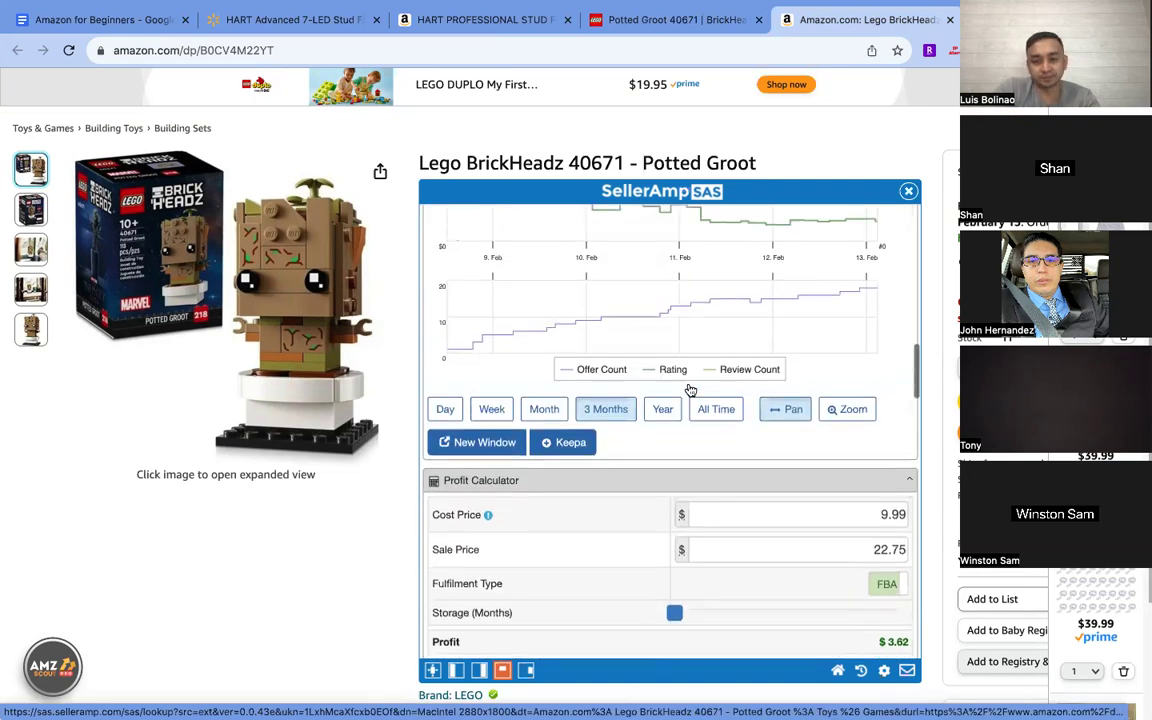
scroll(690, 390, "up", 5)
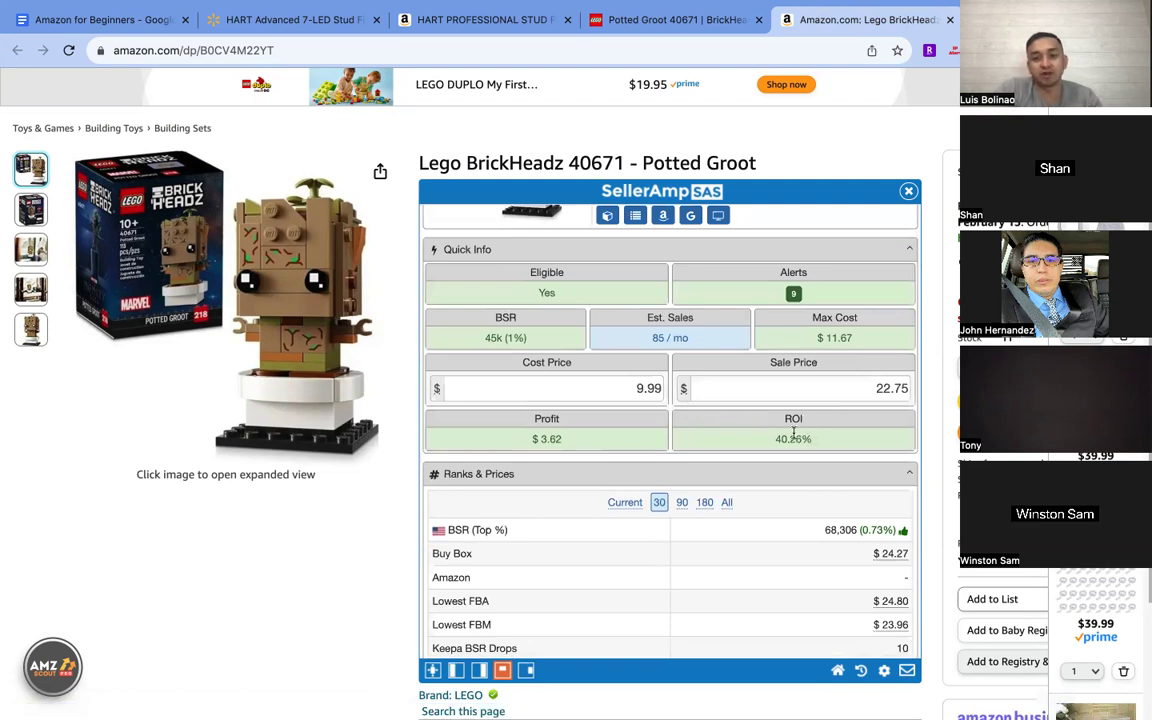
left_click_drag(775, 438, 825, 438)
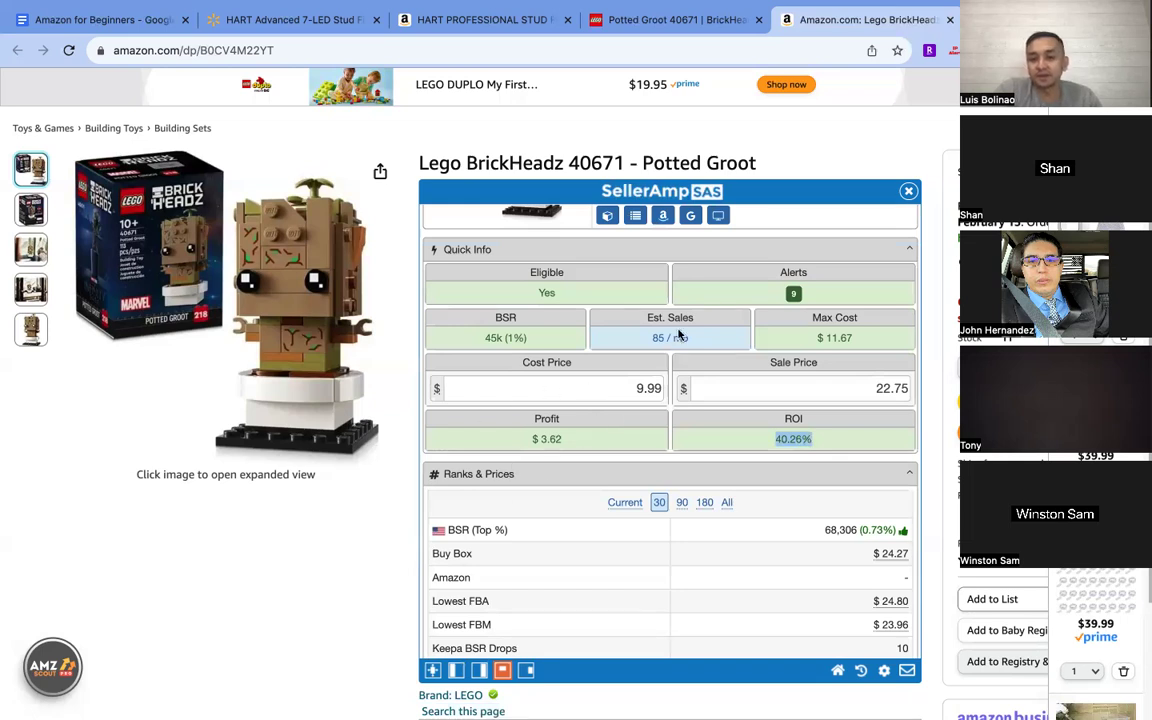
left_click_drag(652, 336, 697, 337)
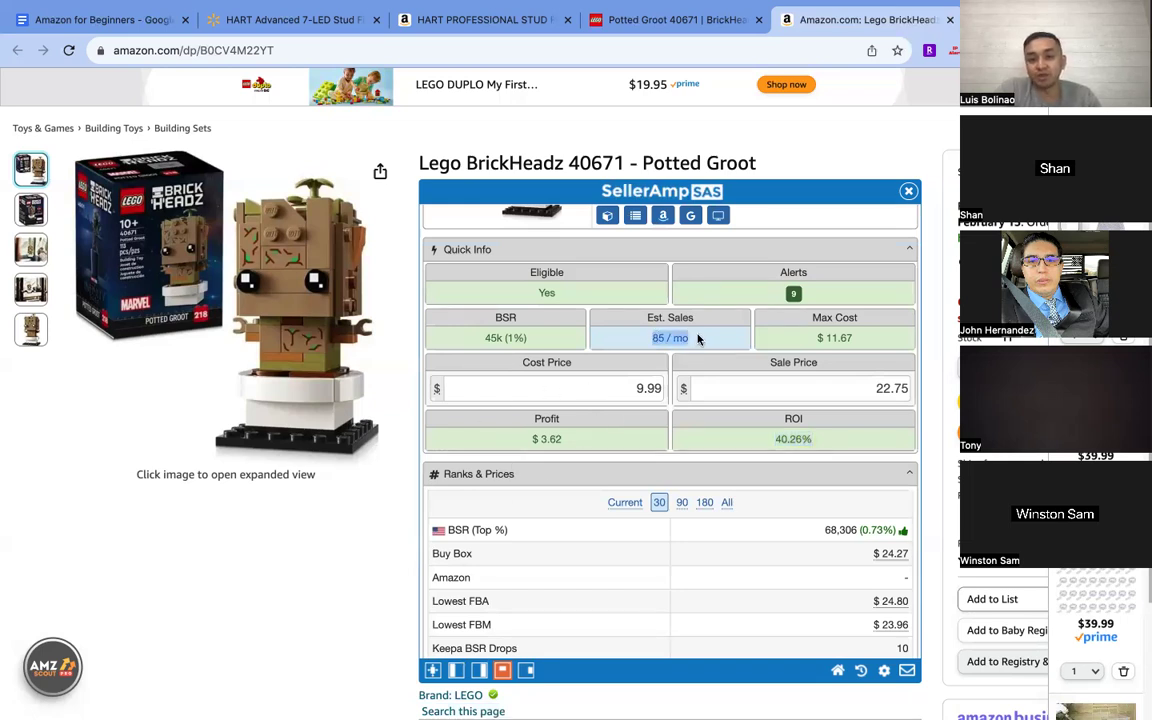
Look through the Potted Groot ranks, alerts and price chart, and load the remaining seller offers in the offers table
scroll(928, 360, "down", 3)
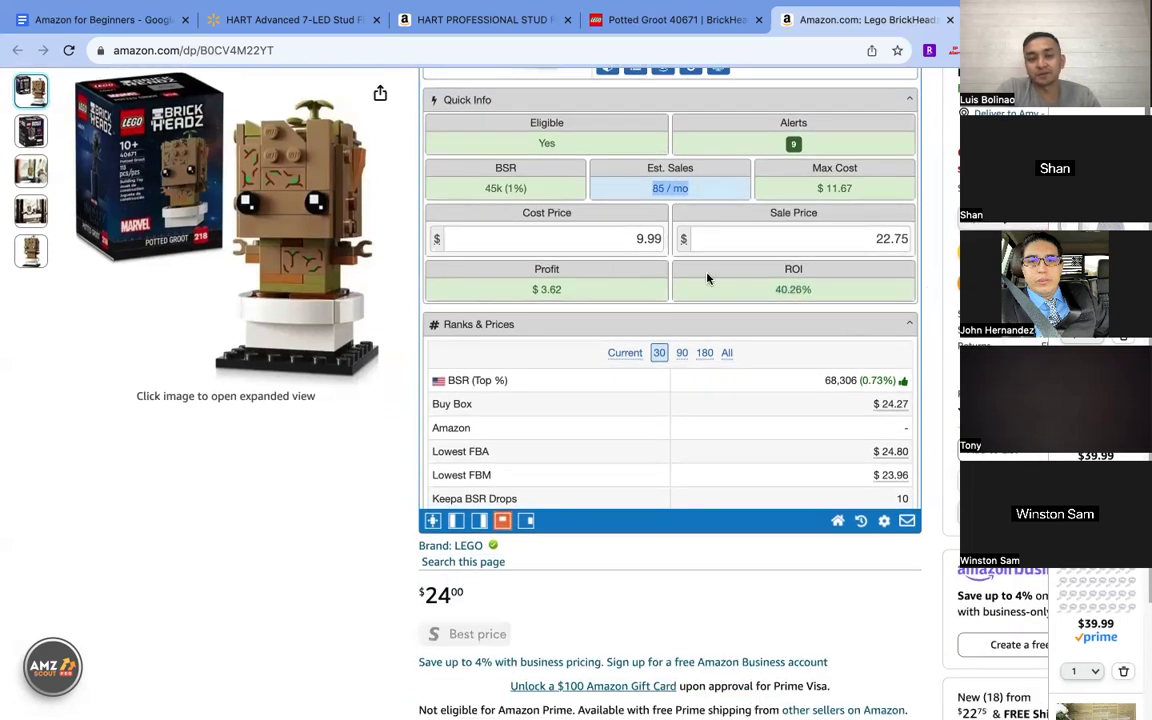
scroll(630, 340, "down", 10)
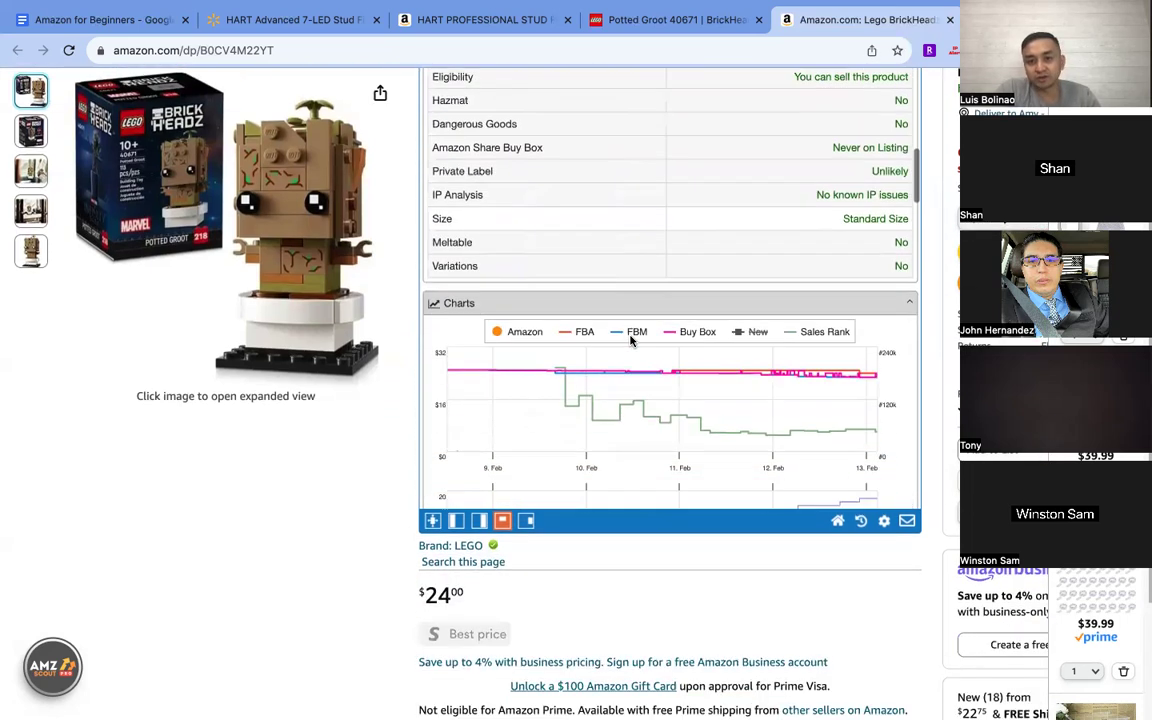
scroll(681, 333, "down", 10)
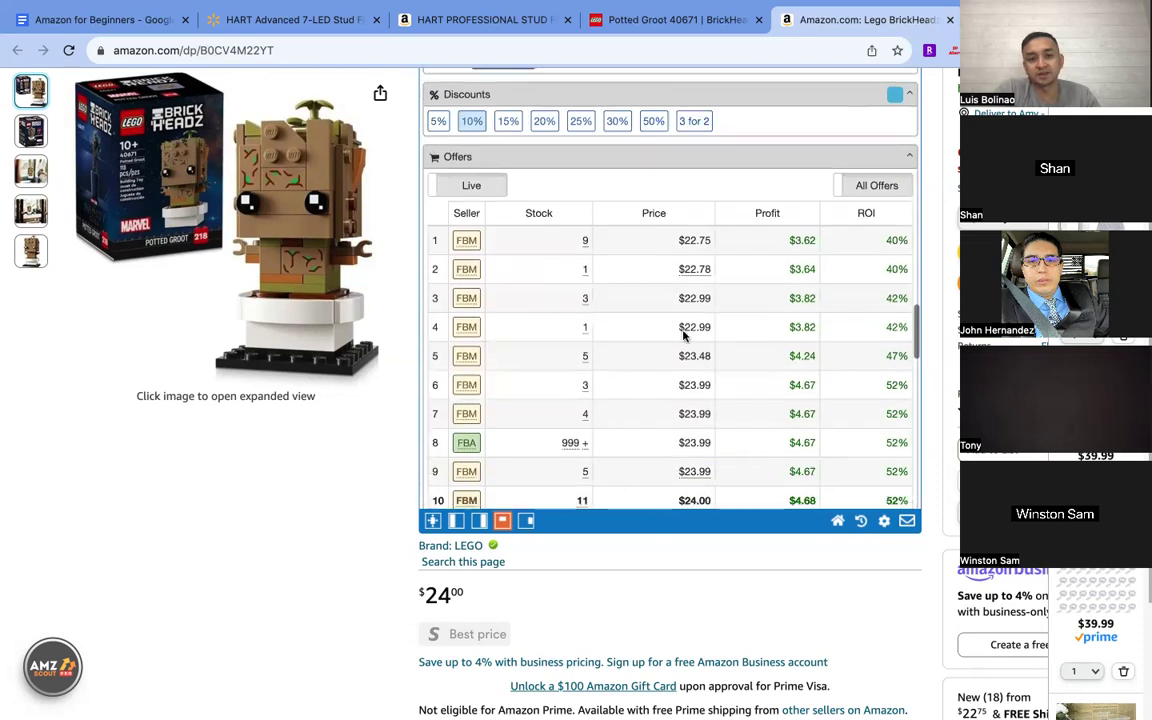
scroll(683, 336, "up", 3)
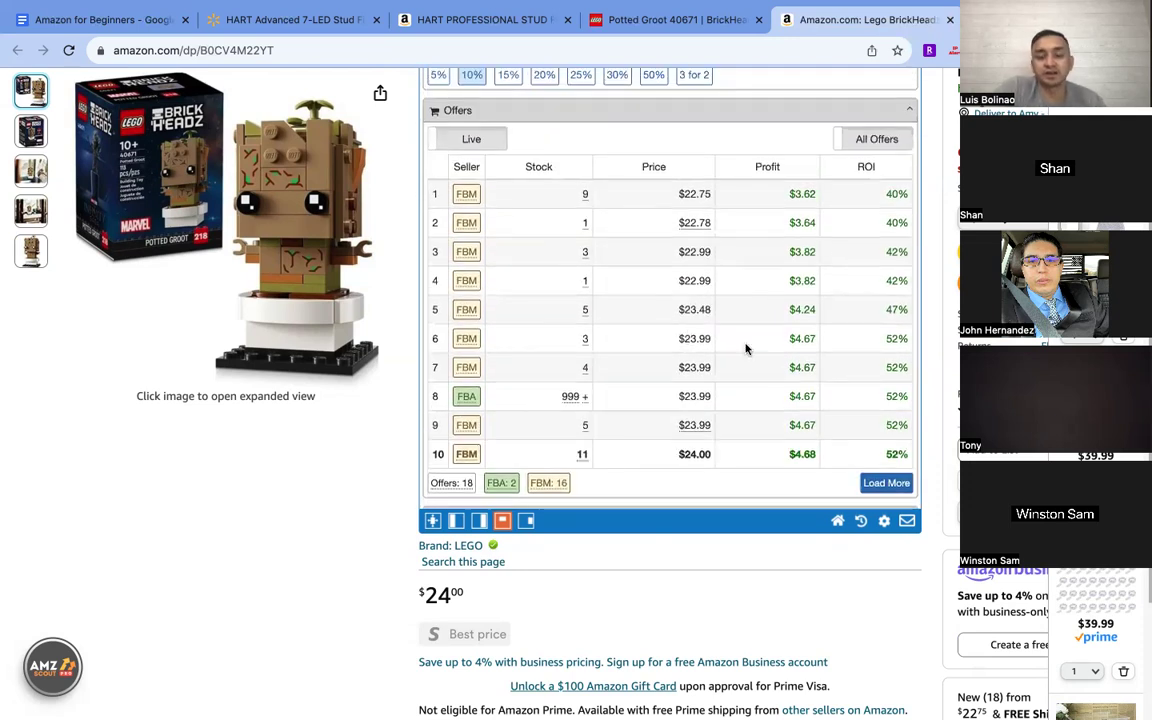
scroll(722, 347, "up", 5)
scroll(722, 347, "up", 5)
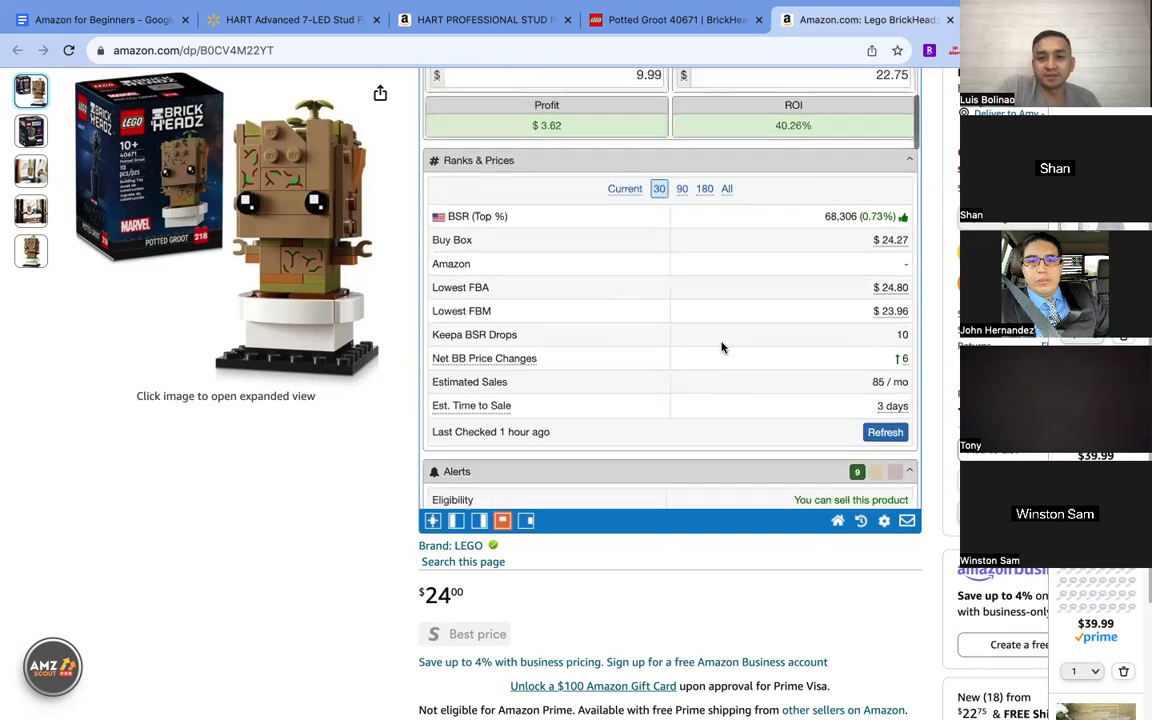
scroll(722, 347, "down", 10)
scroll(722, 347, "down", 4)
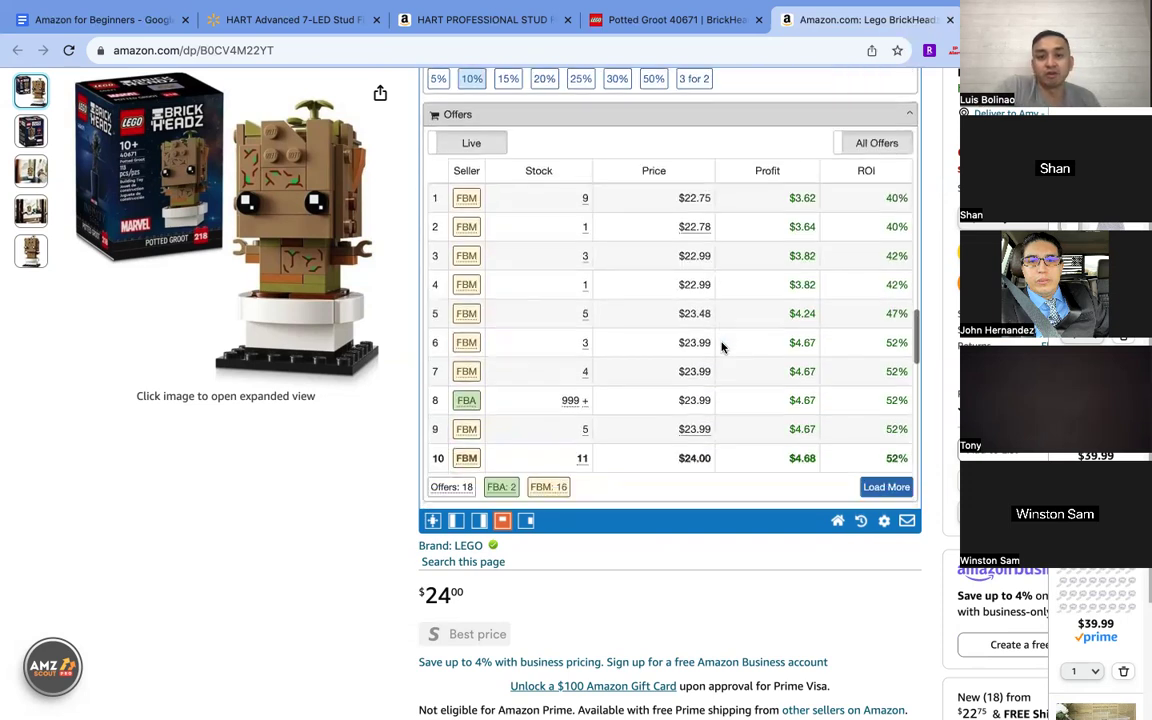
scroll(722, 343, "down", 2)
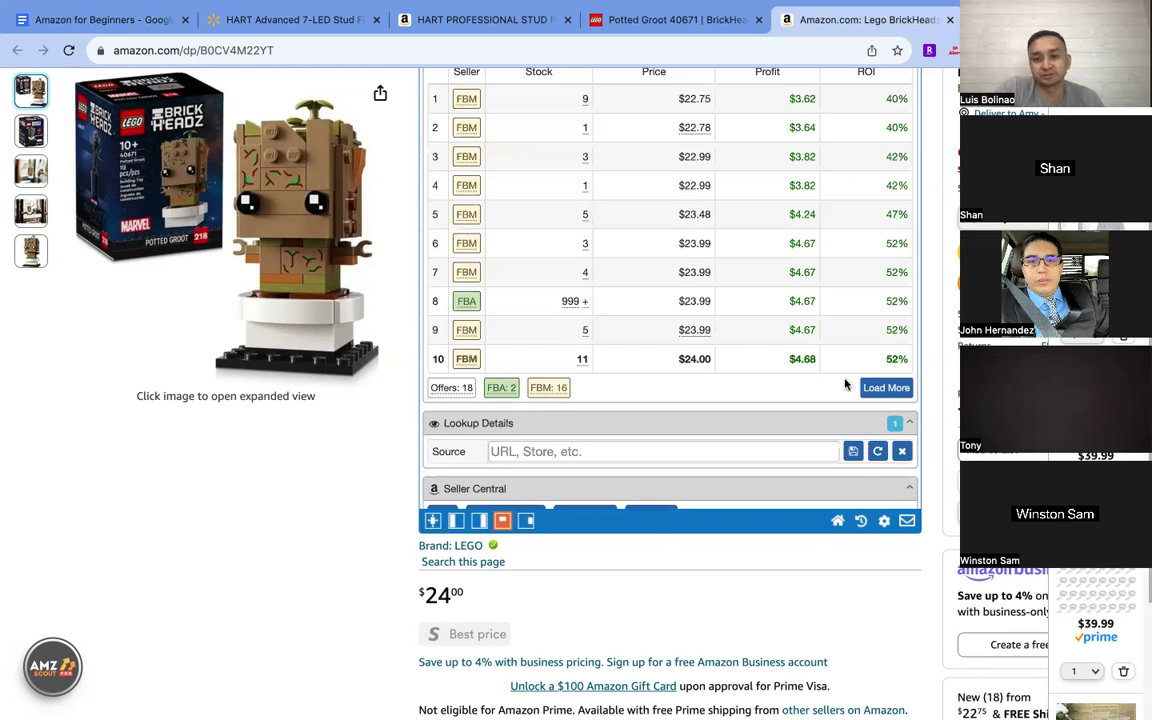
left_click(870, 388)
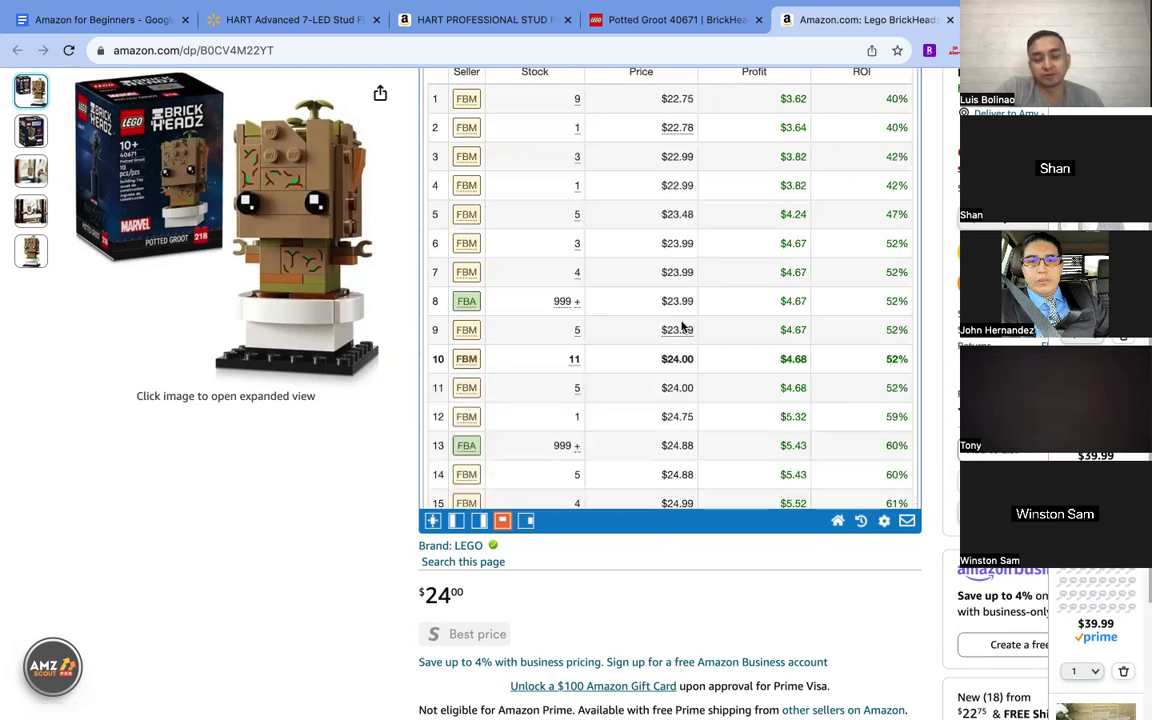
Review the complete list of FBA and FBM offers and compare it with the Quick Info cost, sale price and ROI
scroll(715, 325, "down", 3)
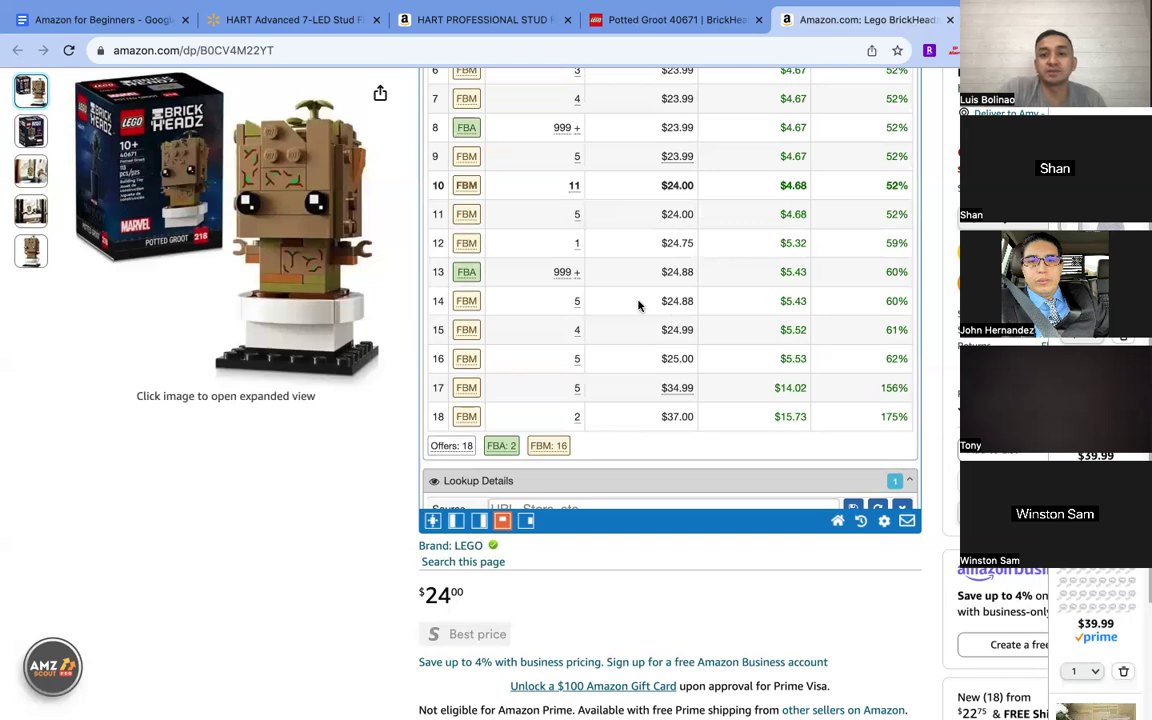
scroll(584, 293, "up", 5)
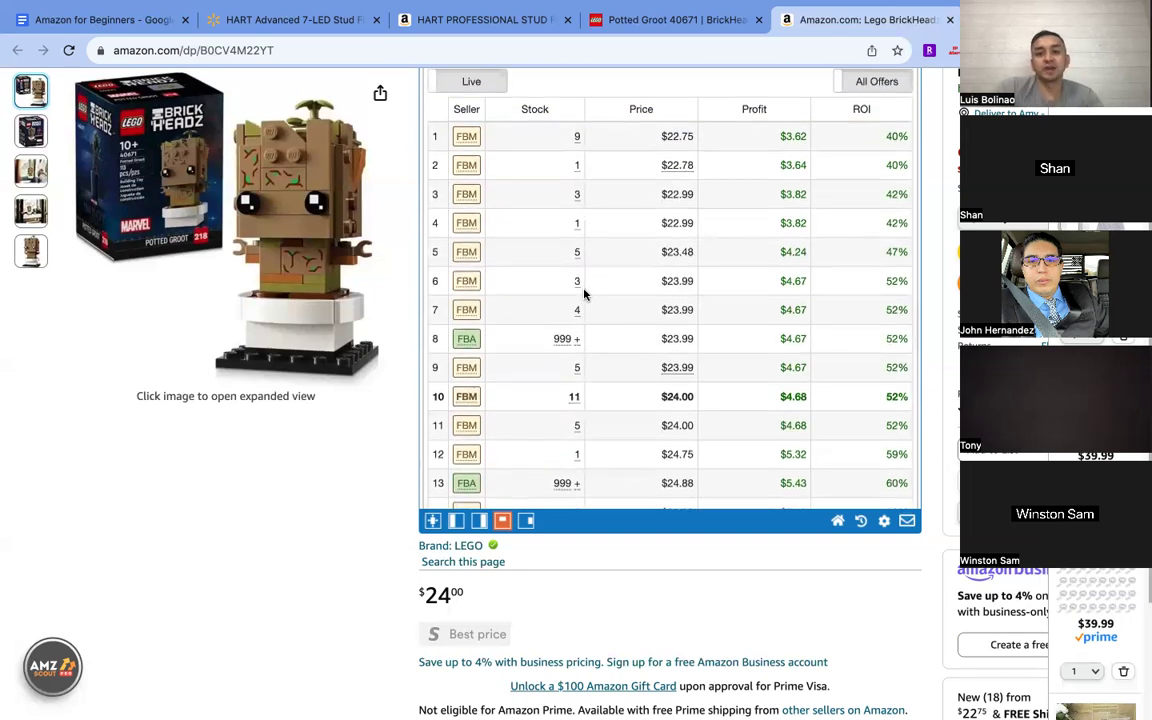
scroll(590, 292, "down", 2)
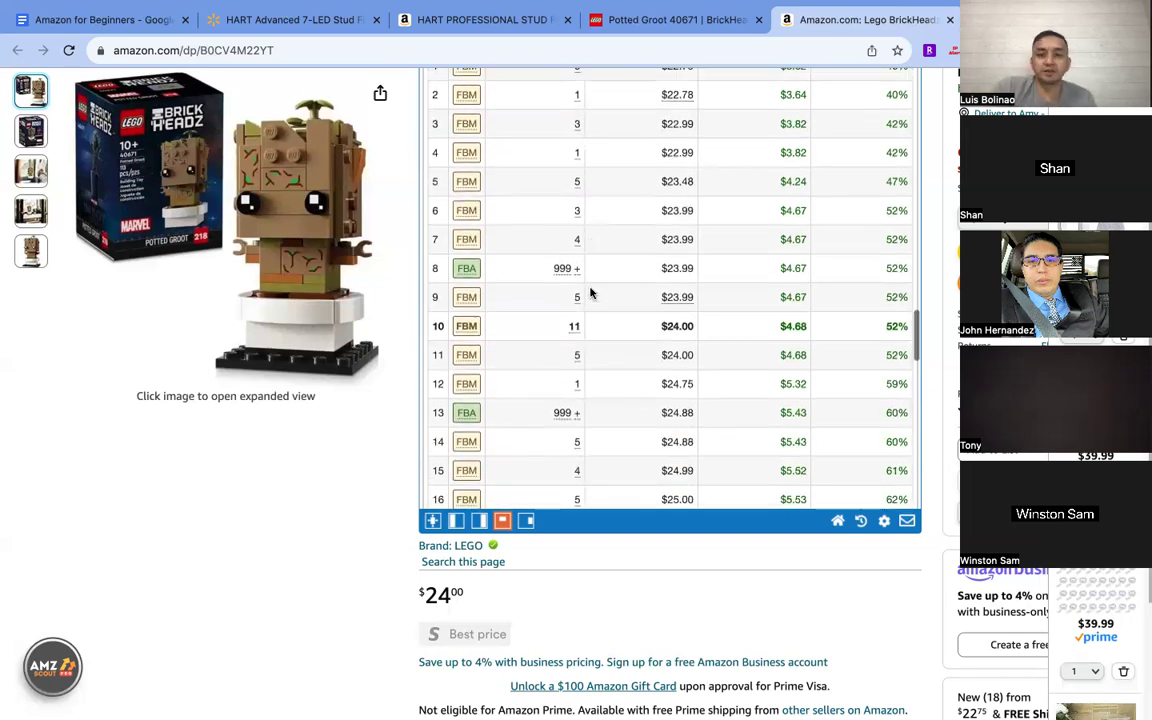
scroll(589, 291, "up", 3)
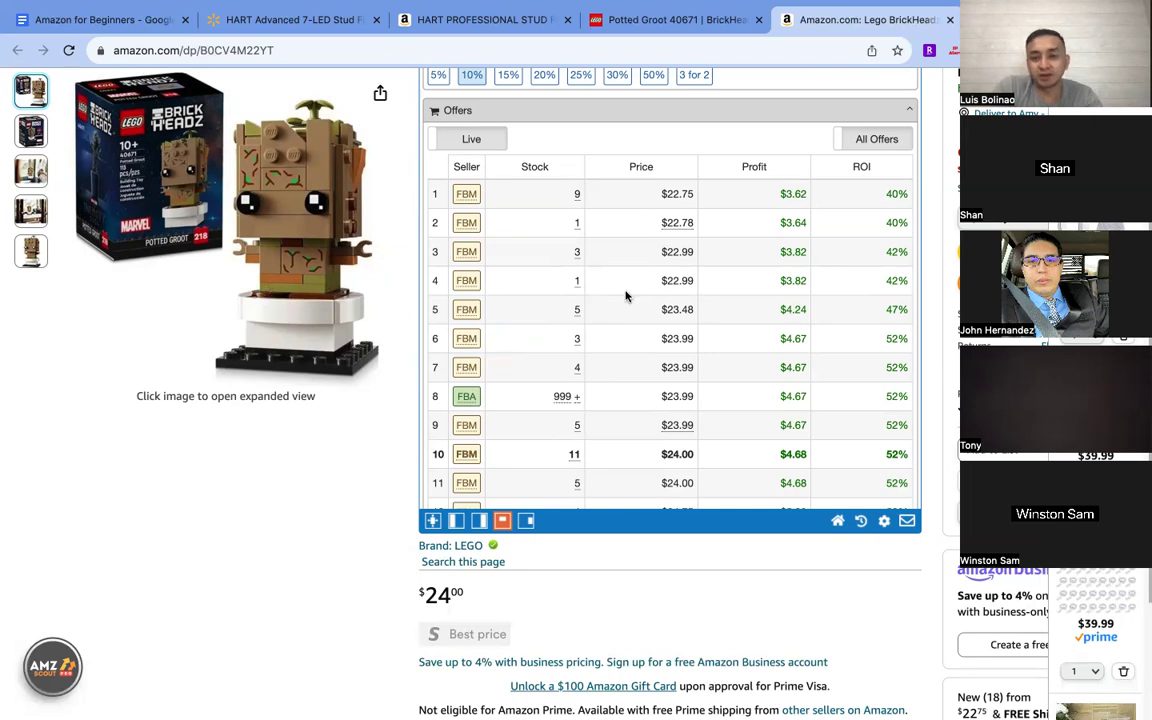
scroll(645, 317, "up", 20)
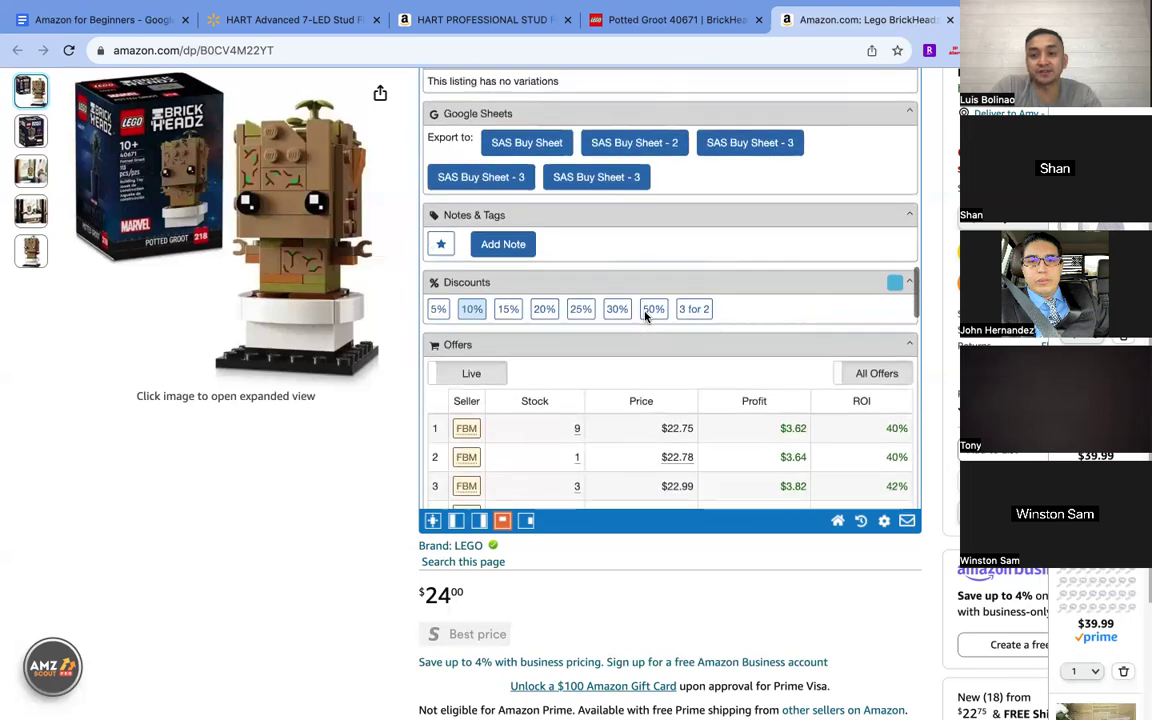
scroll(645, 317, "up", 3)
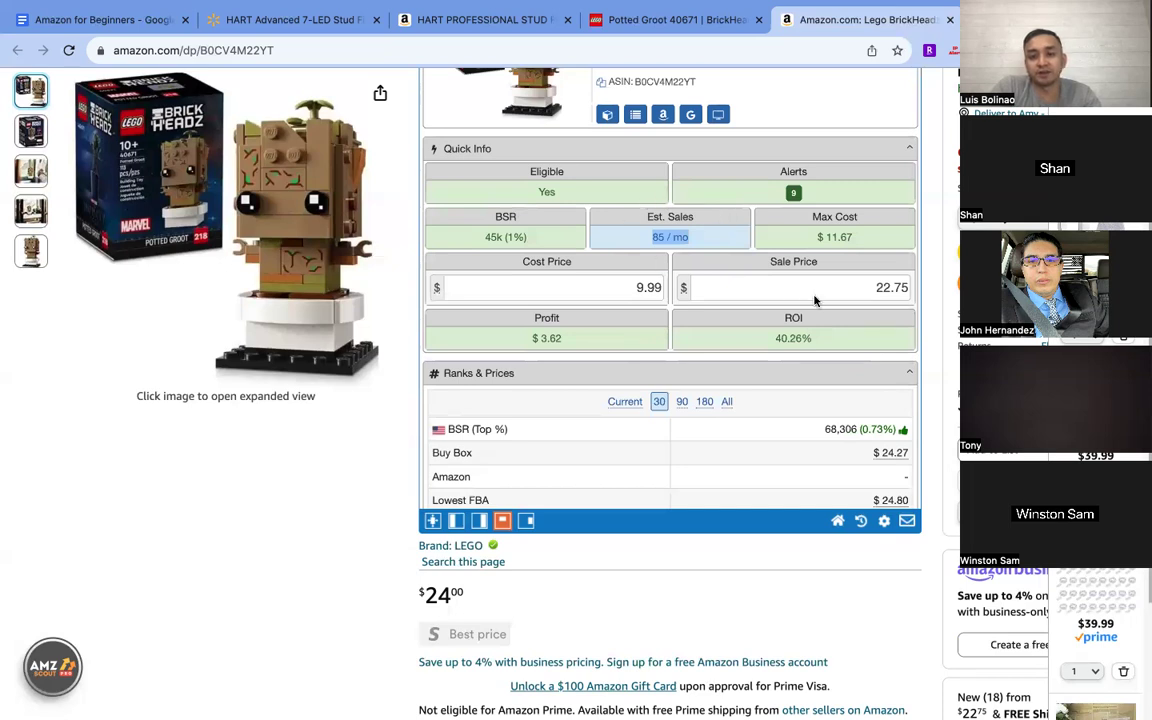
Examine the Potted Groot alerts and each competing seller's fulfilment type, stock, price and profit in the offers table
scroll(762, 320, "down", 20)
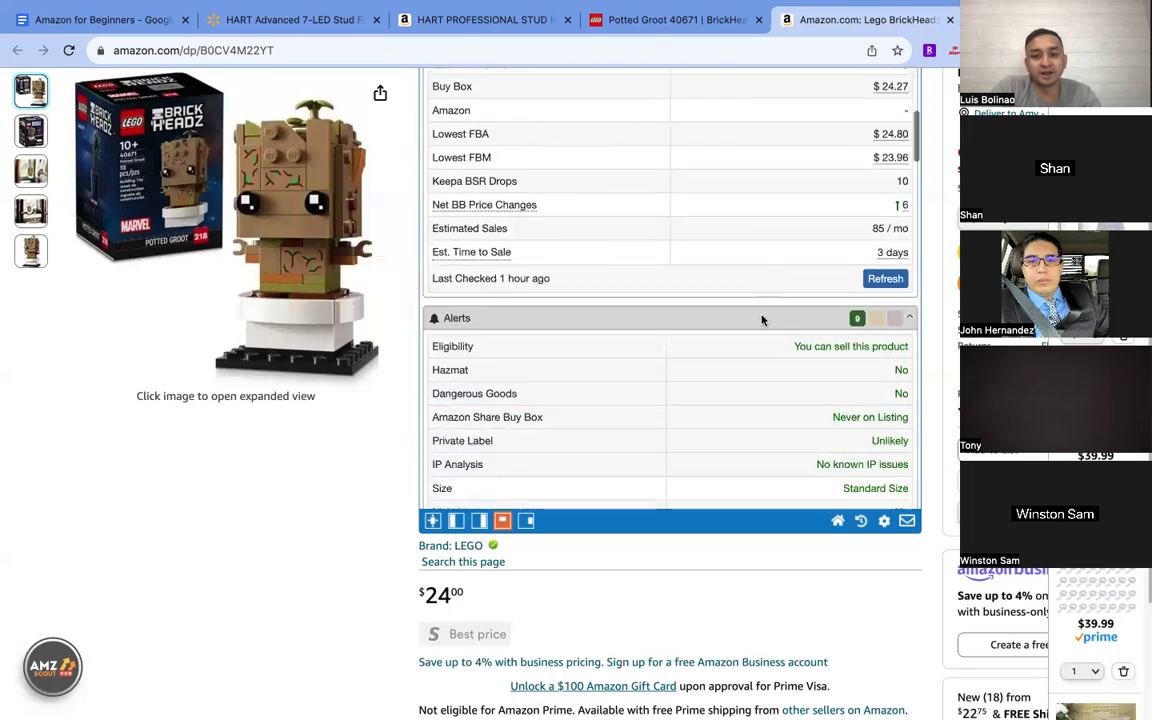
scroll(673, 345, "down", 8)
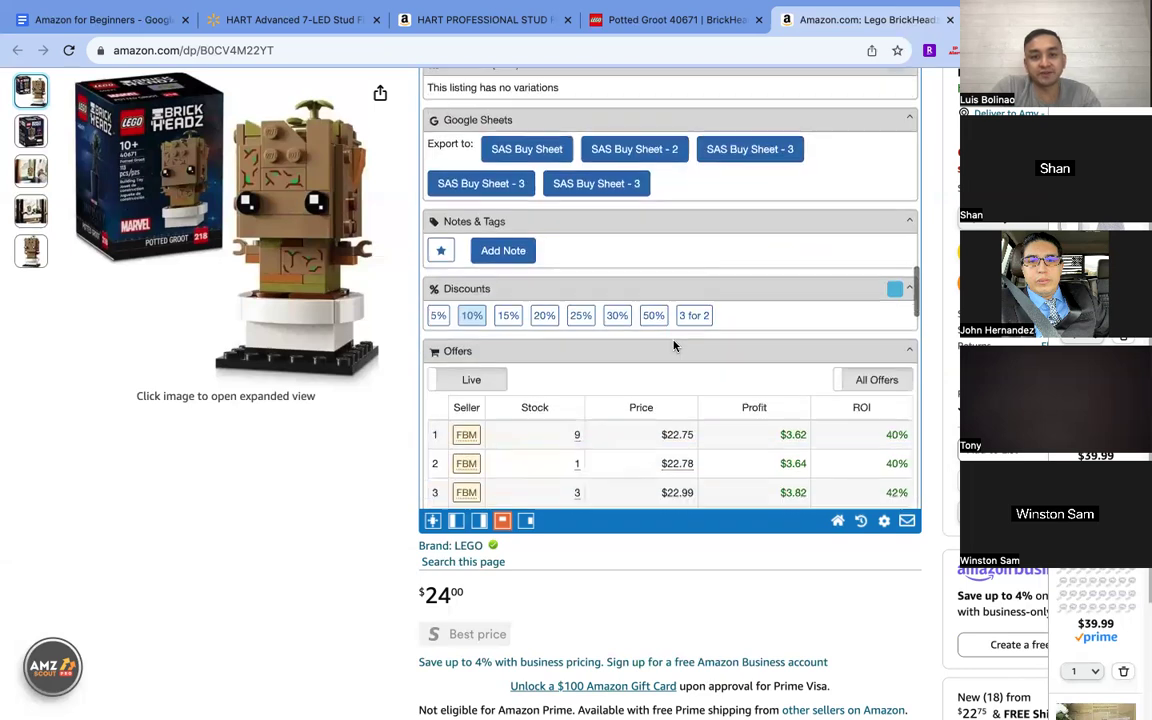
scroll(675, 343, "down", 2)
scroll(673, 345, "up", 1)
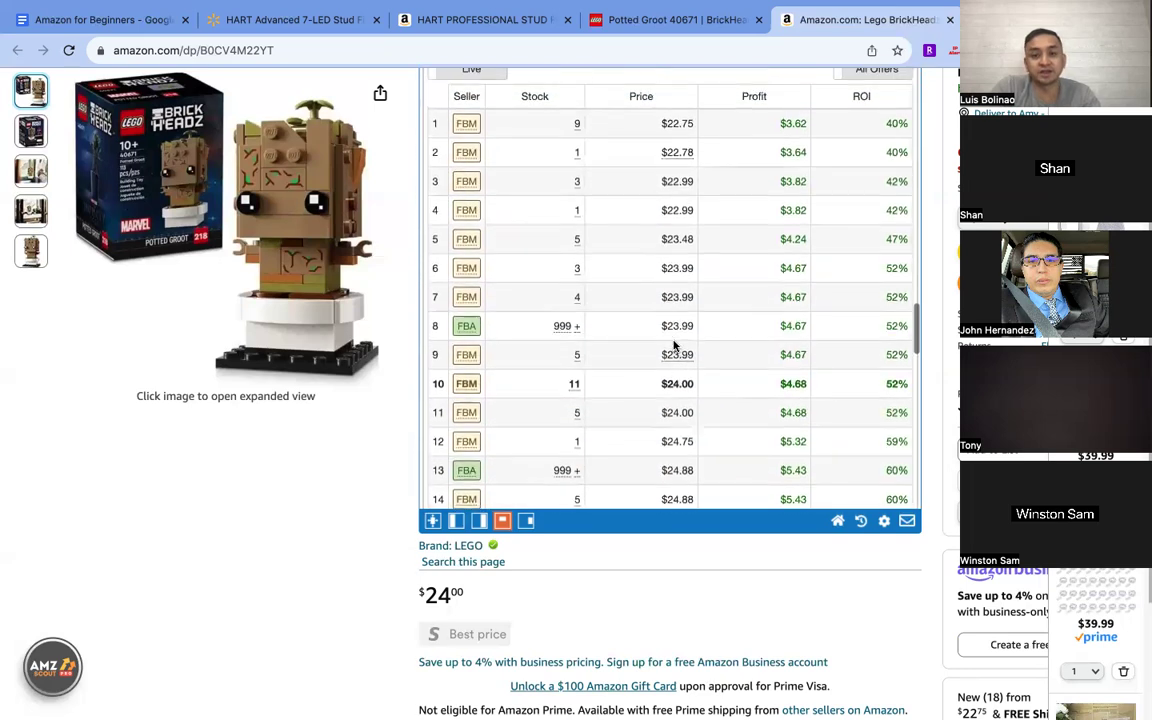
scroll(609, 368, "down", 3)
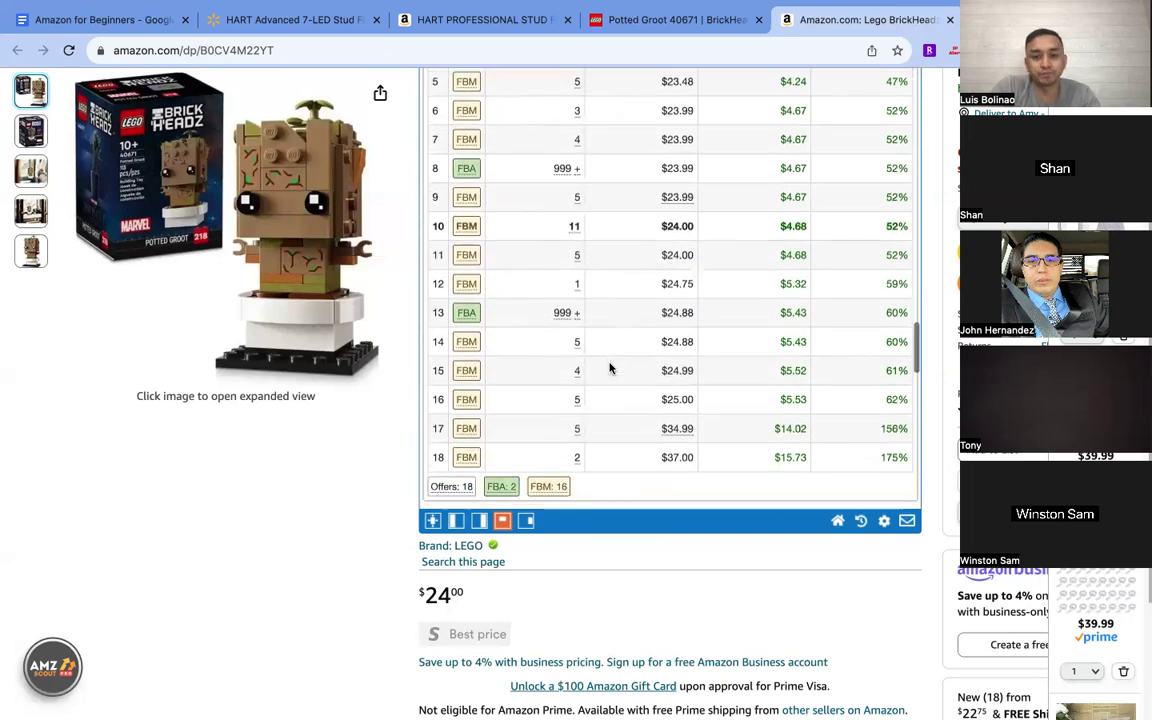
scroll(643, 366, "up", 4)
scroll(643, 366, "down", 1)
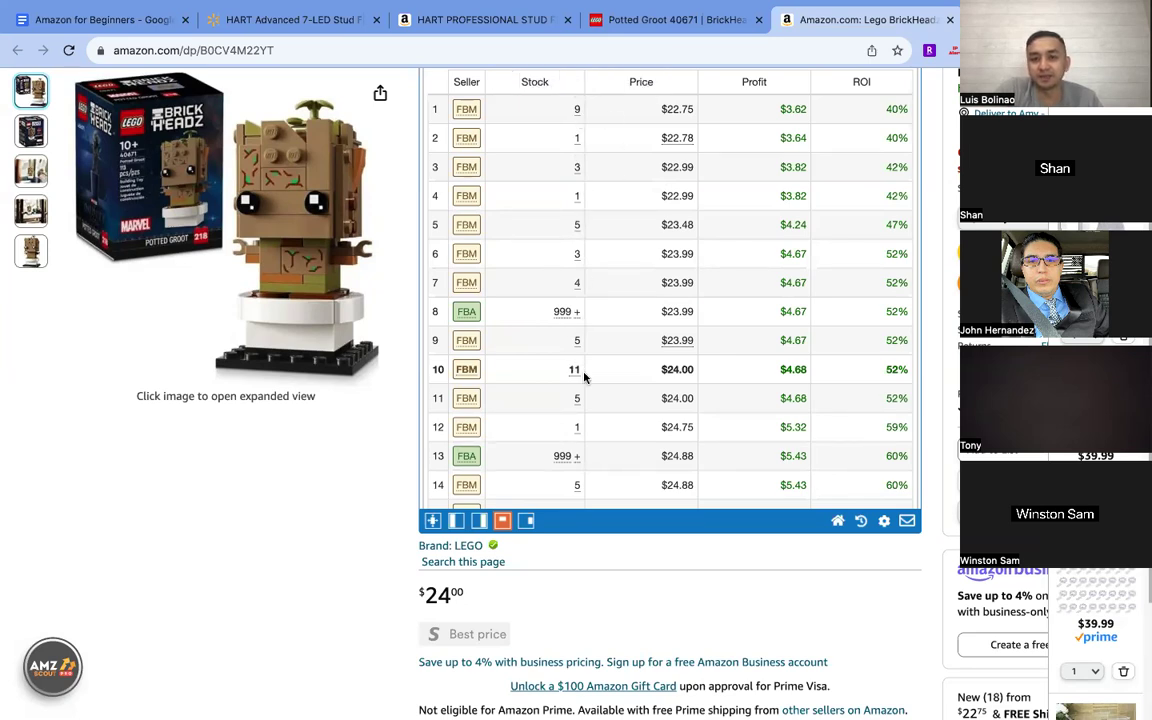
scroll(928, 313, "up", 2)
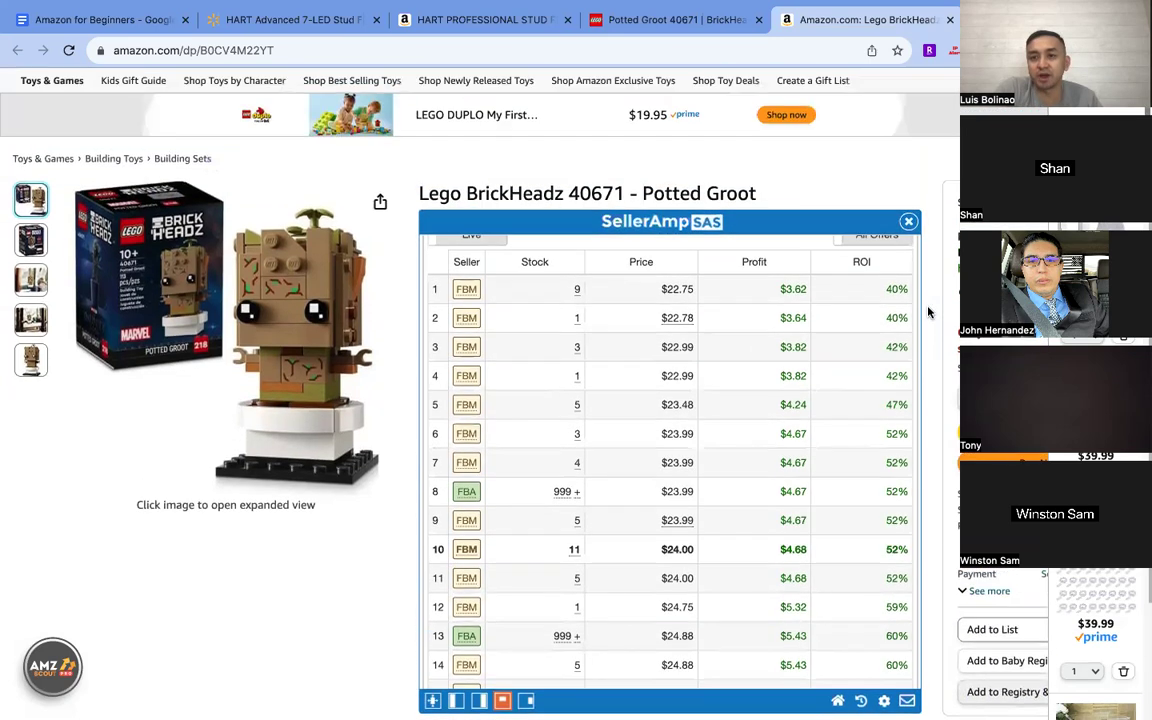
scroll(728, 318, "down", 2)
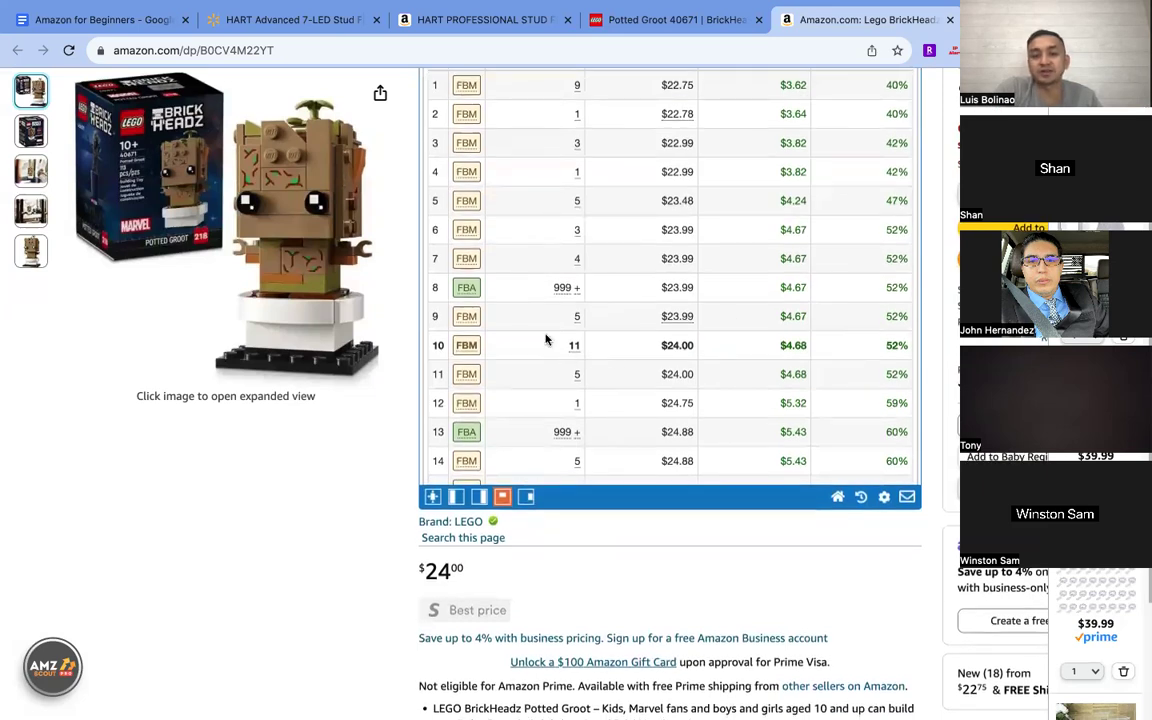
scroll(572, 303, "up", 2)
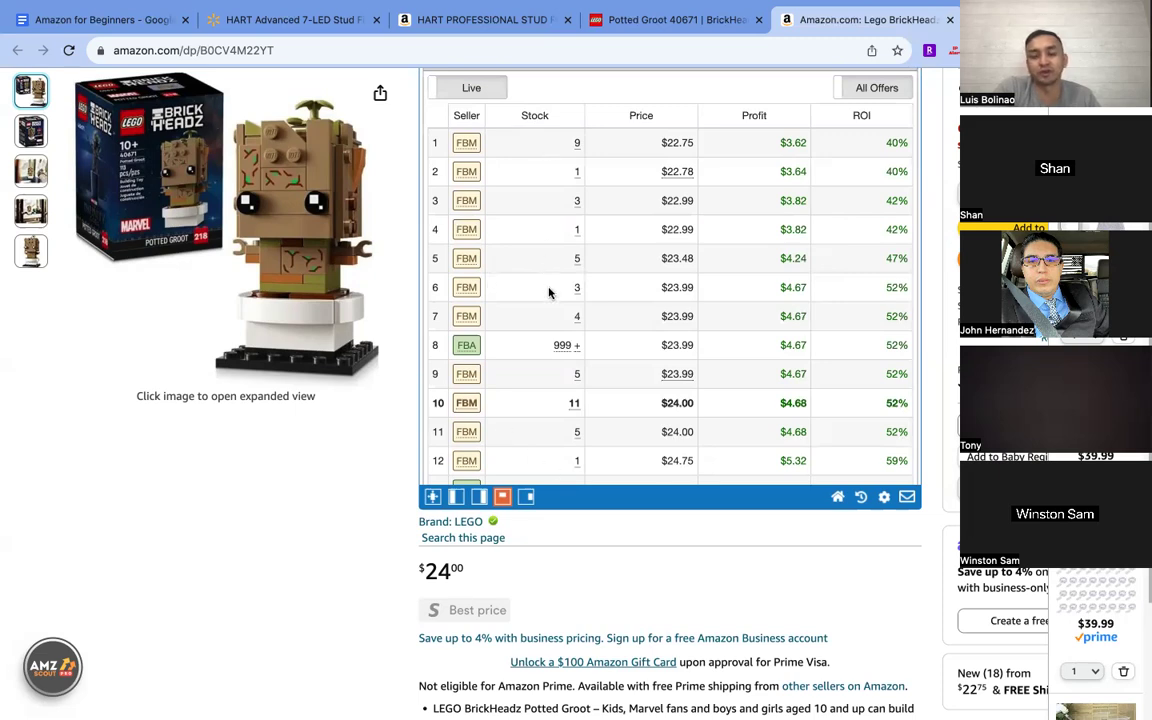
Compare the prices, stock and fulfilment types across the full list of Potted Groot seller offers
scroll(605, 288, "down", 2)
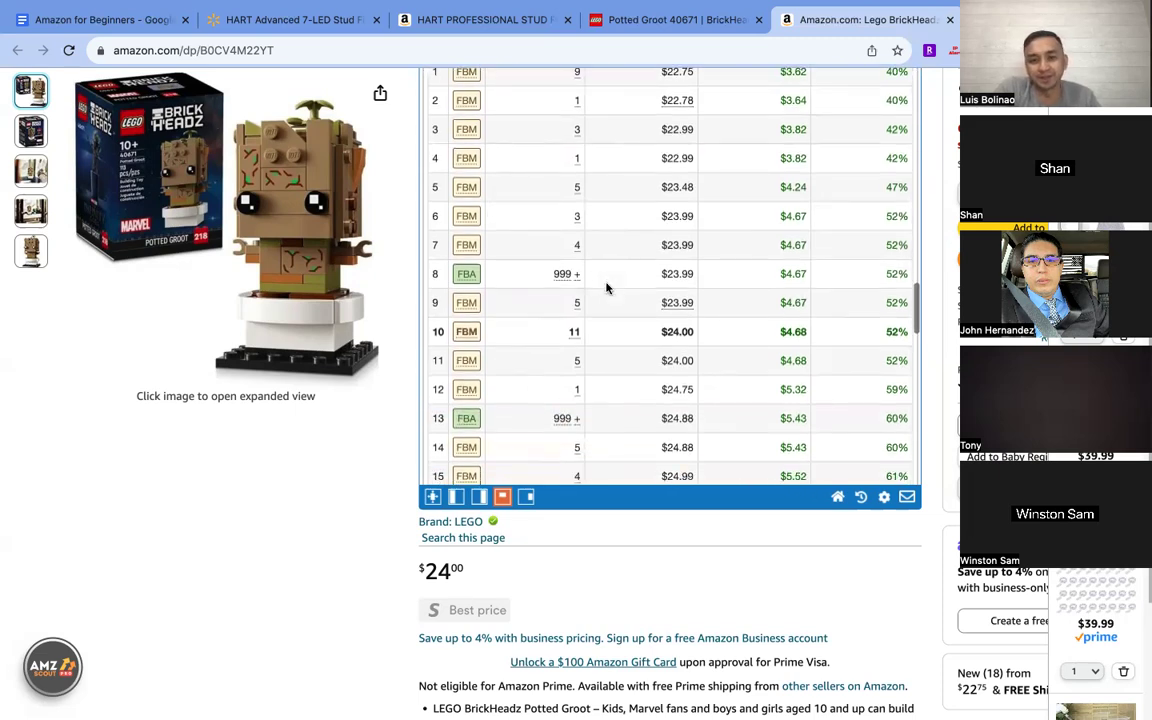
scroll(605, 288, "up", 1)
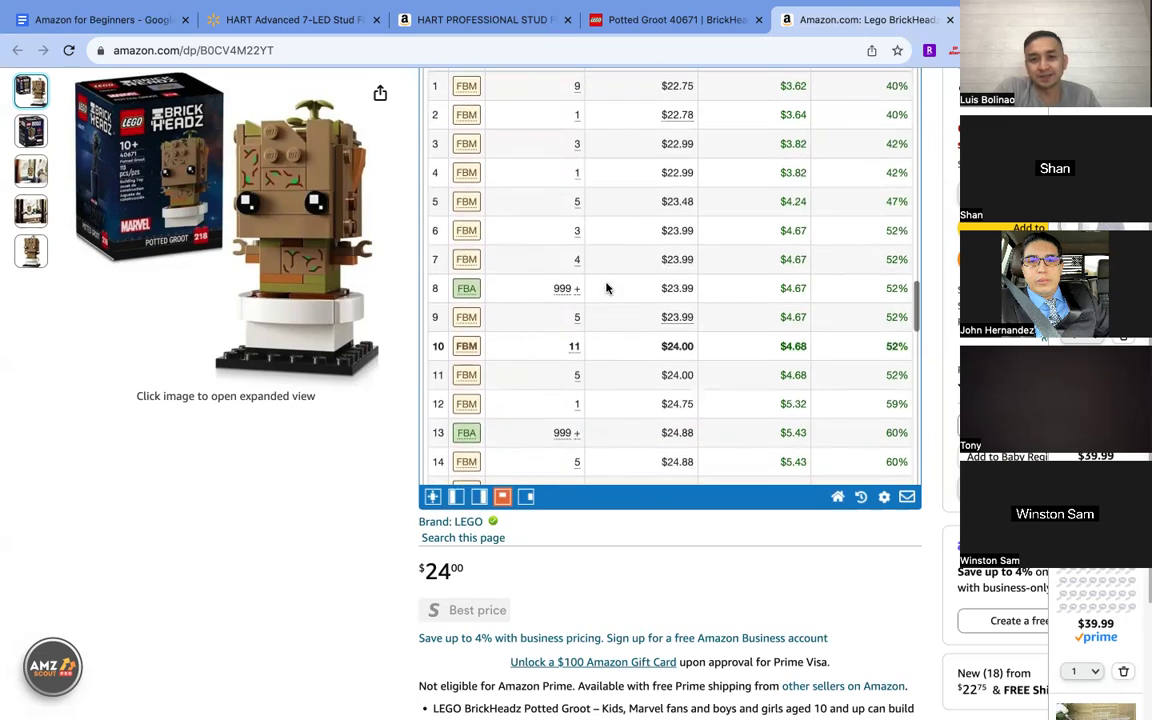
scroll(605, 288, "down", 5)
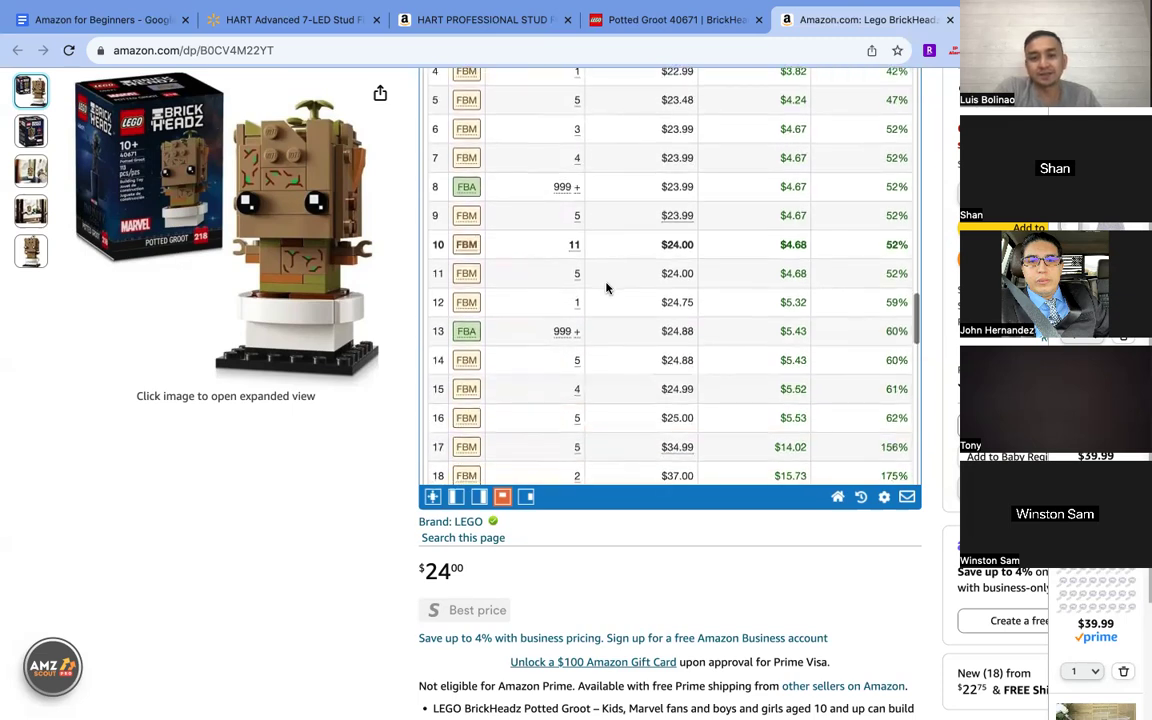
scroll(605, 288, "up", 5)
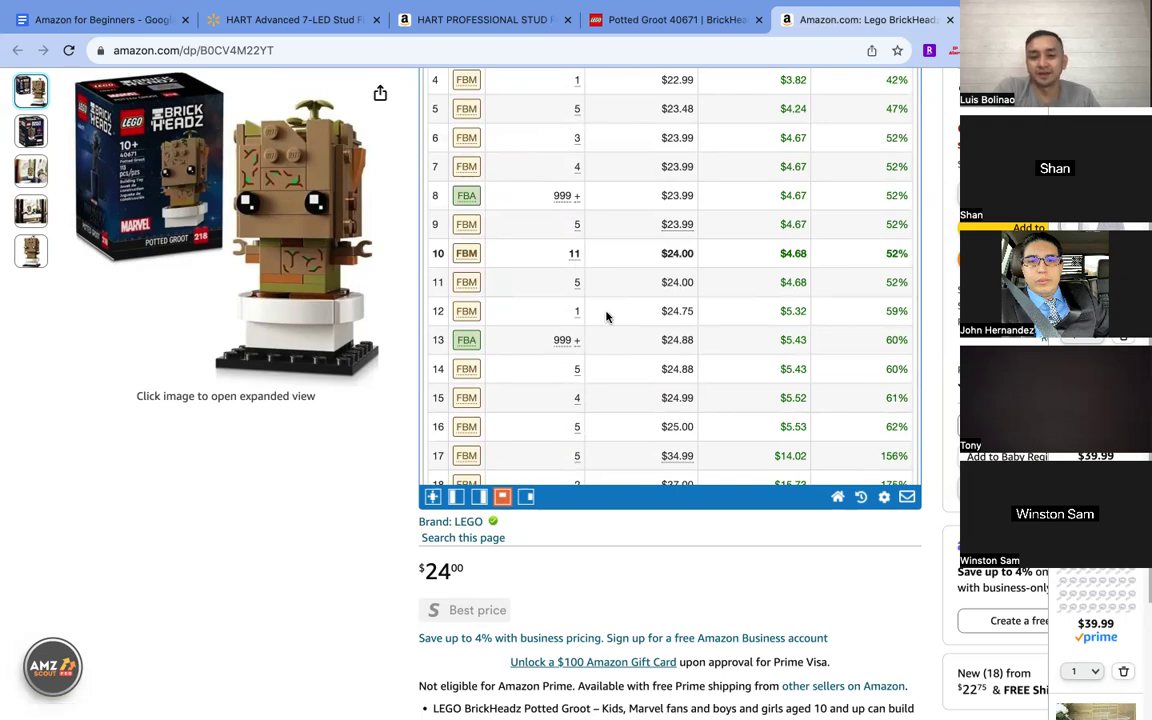
Check the Keepa price chart and Buy Box Analysis for Potted Groot, and return to the FBA and FBM offers
scroll(607, 316, "down", 10)
scroll(700, 325, "down", 8)
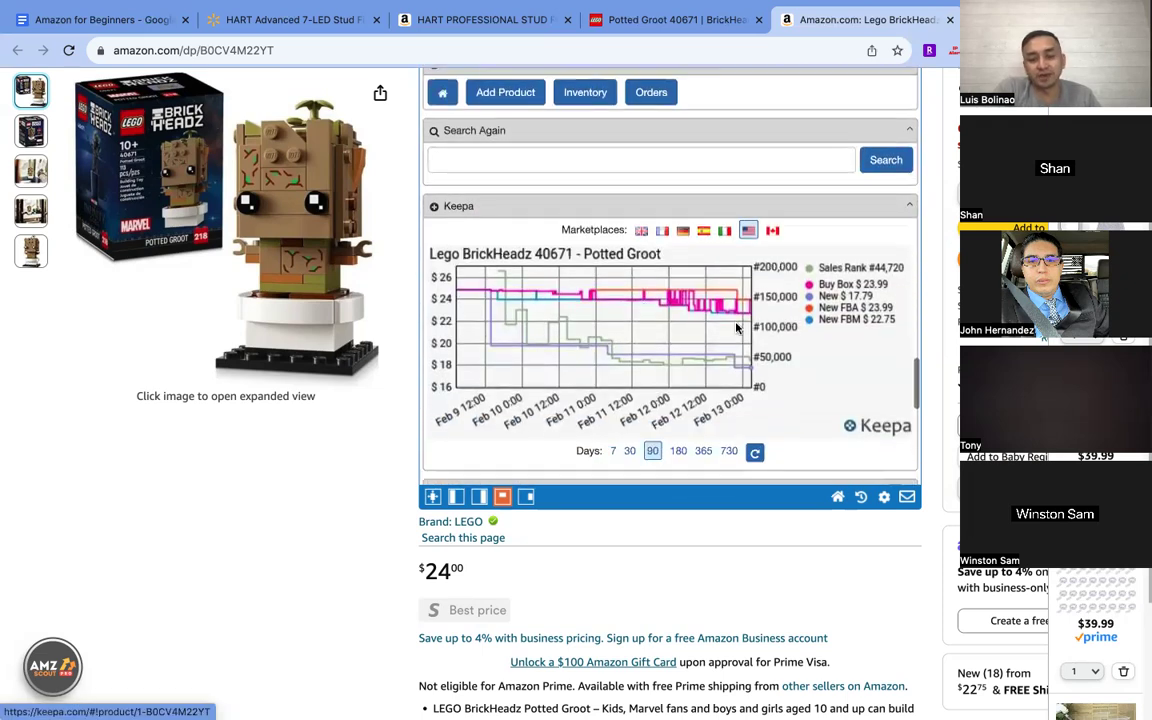
scroll(754, 333, "up", 10)
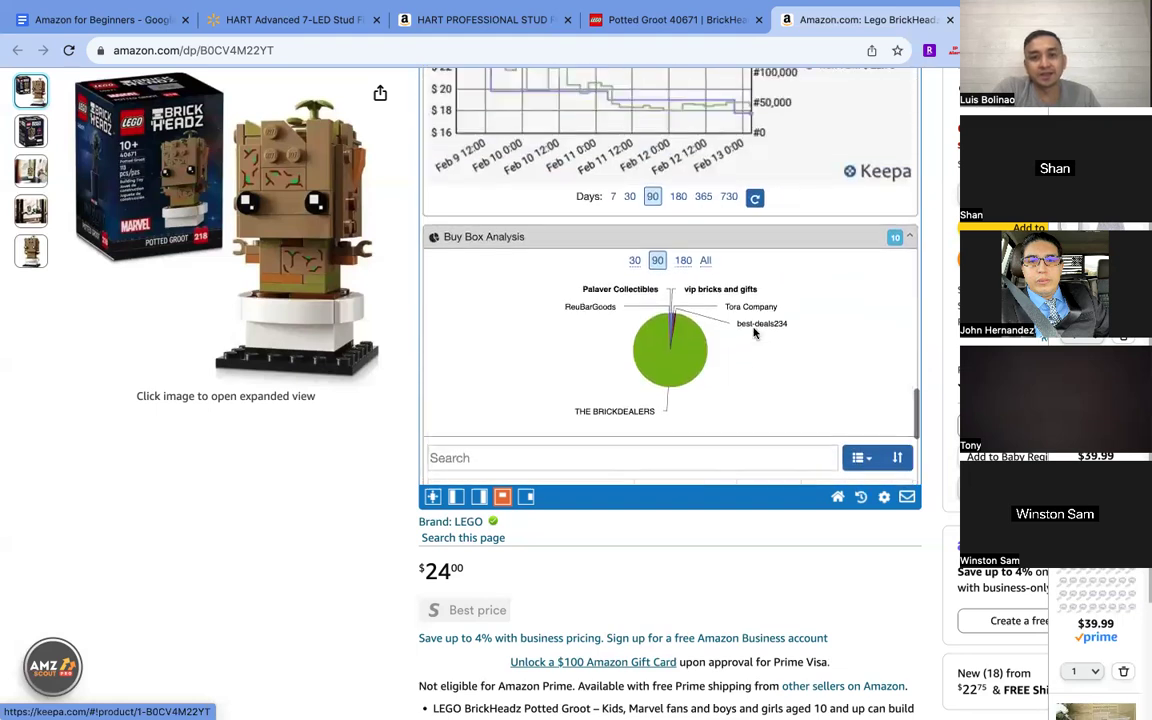
scroll(745, 298, "up", 10)
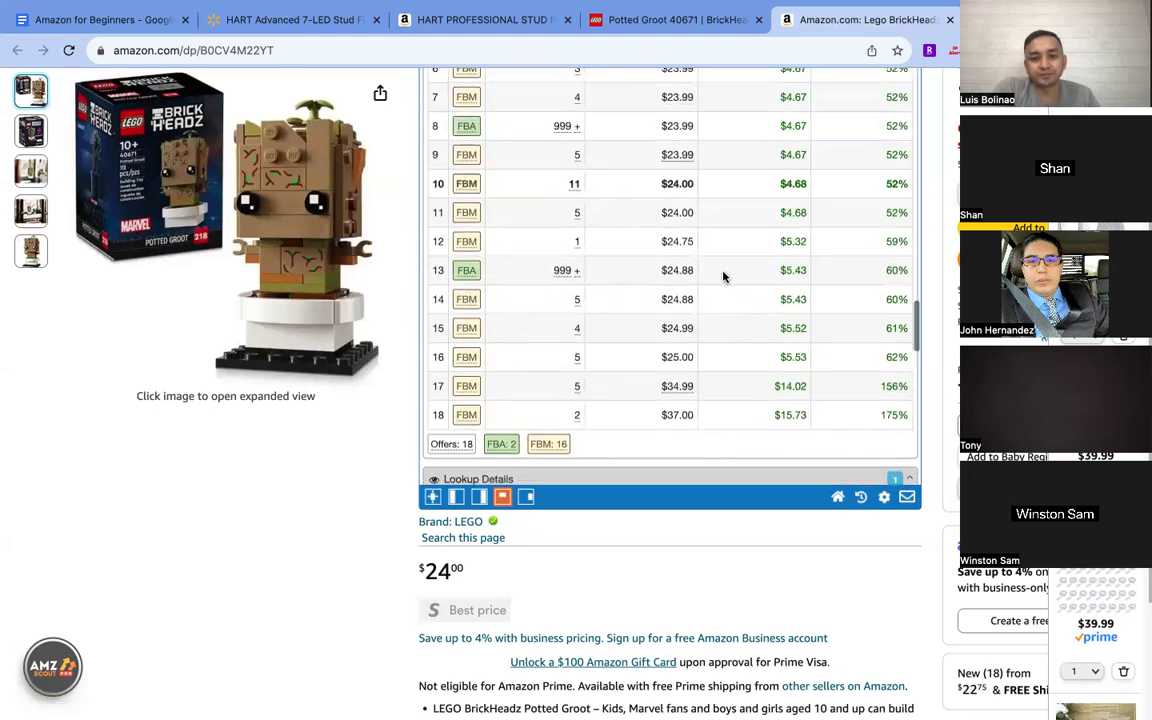
scroll(740, 320, "down", 4)
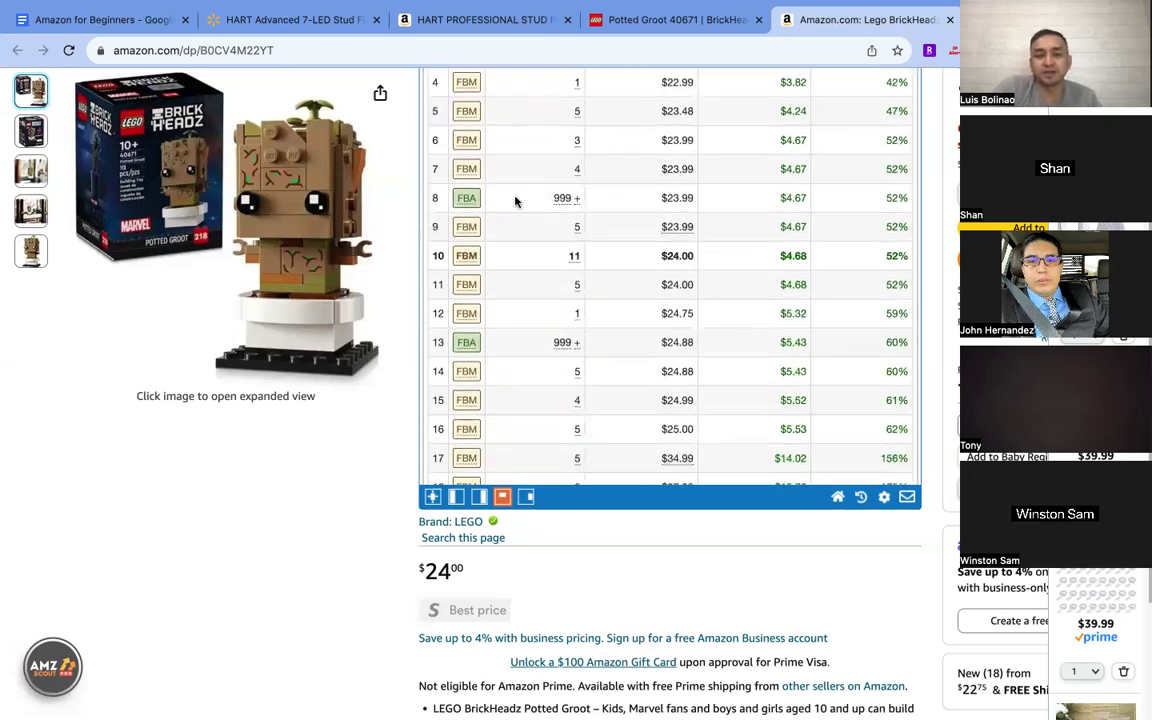
scroll(505, 190, "up", 3)
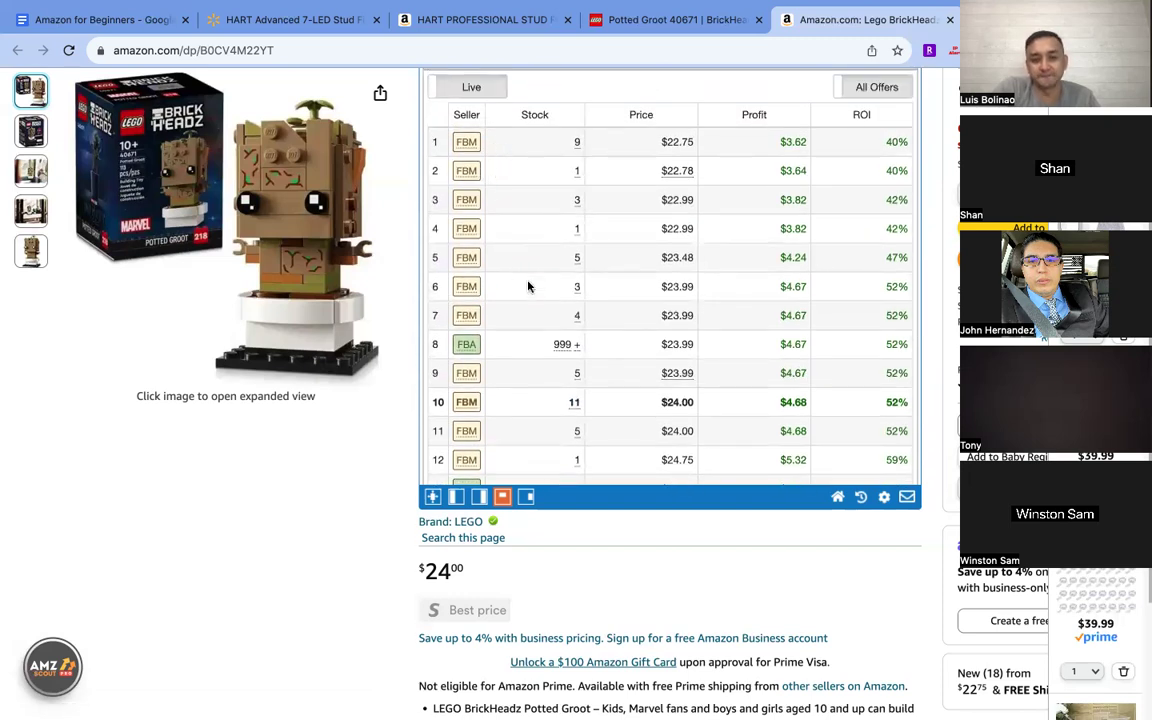
scroll(528, 287, "down", 1)
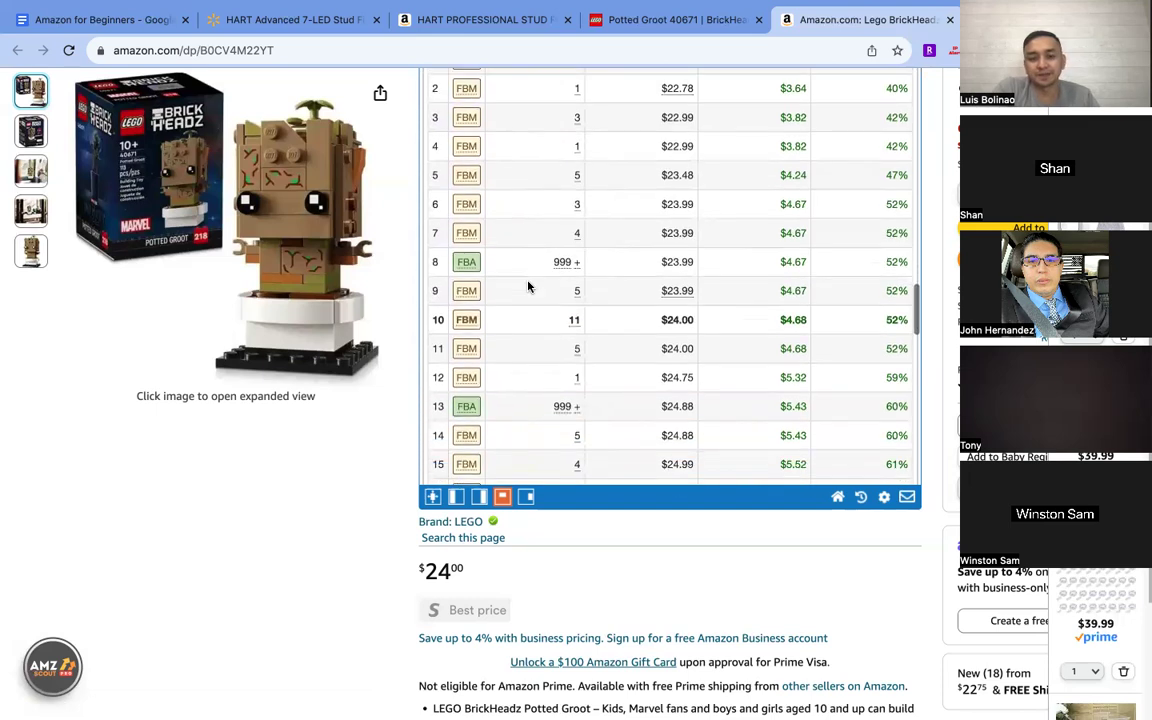
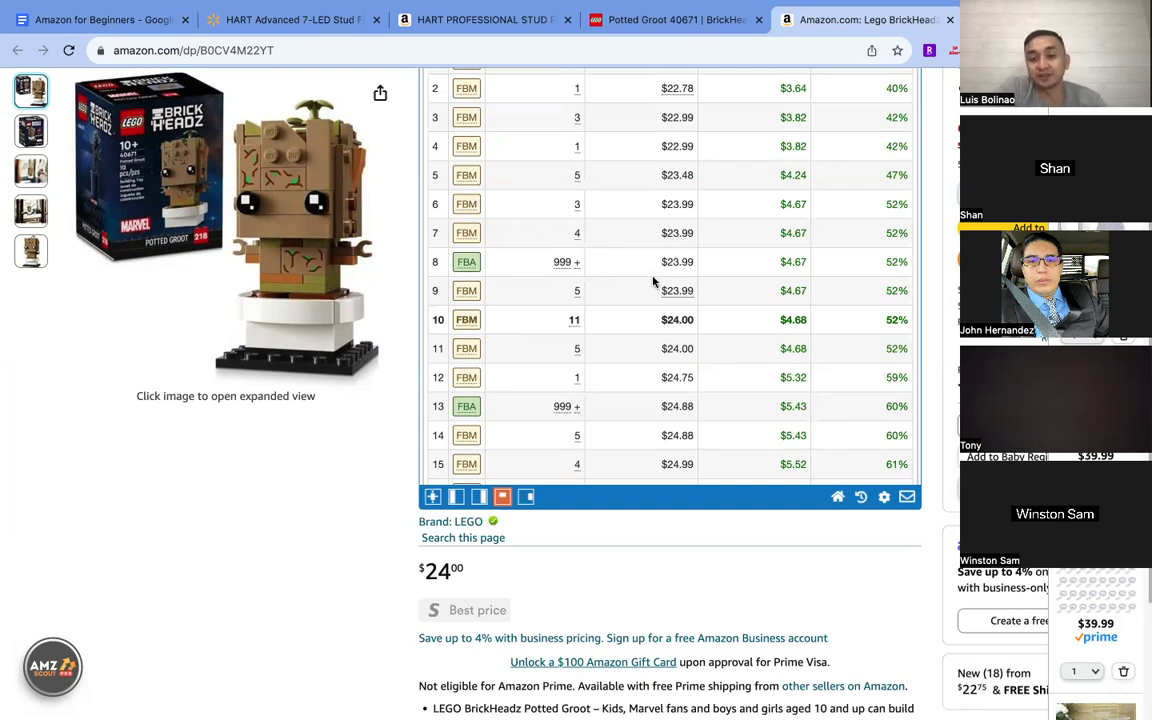
Go back through the discounts and offers to the Quick Info figures and check the Potted Groot estimated sales
scroll(630, 290, "up", 5)
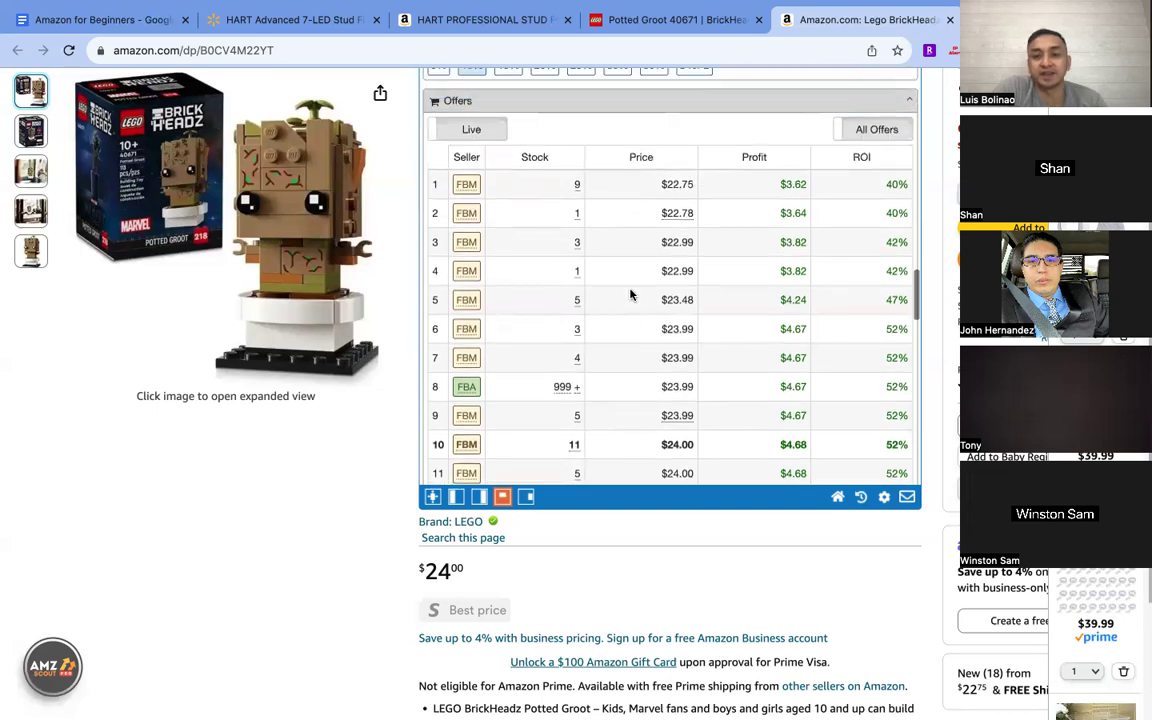
scroll(913, 283, "up", 3)
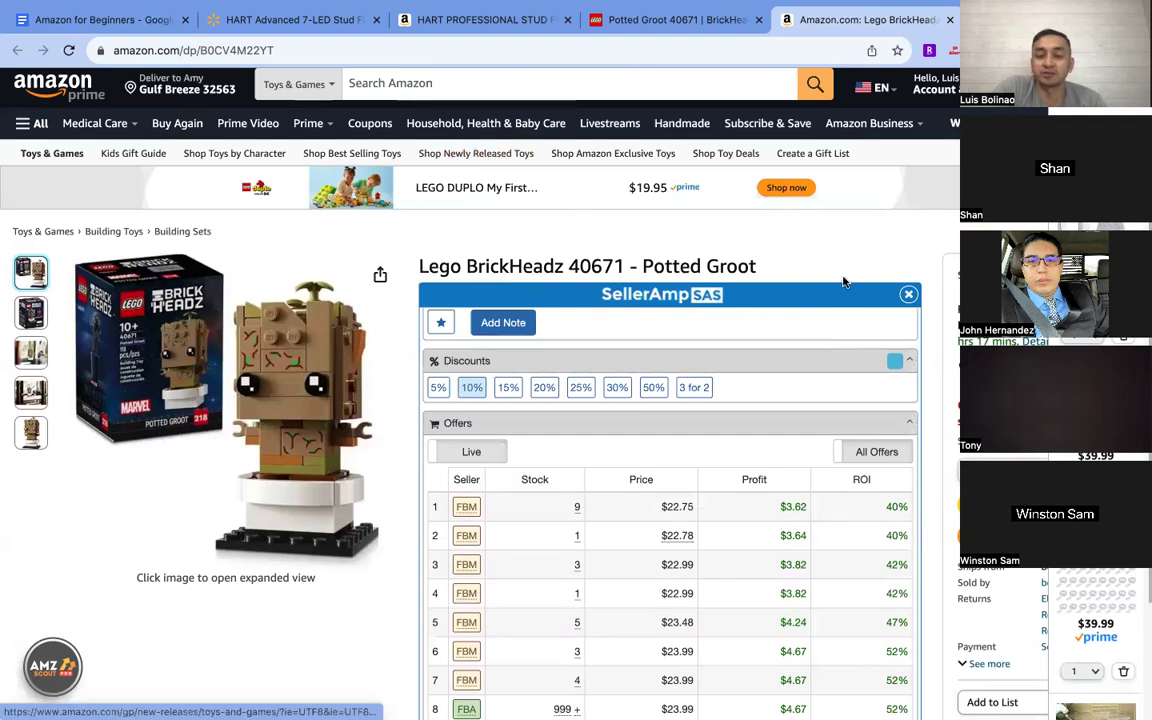
scroll(925, 394, "down", 2)
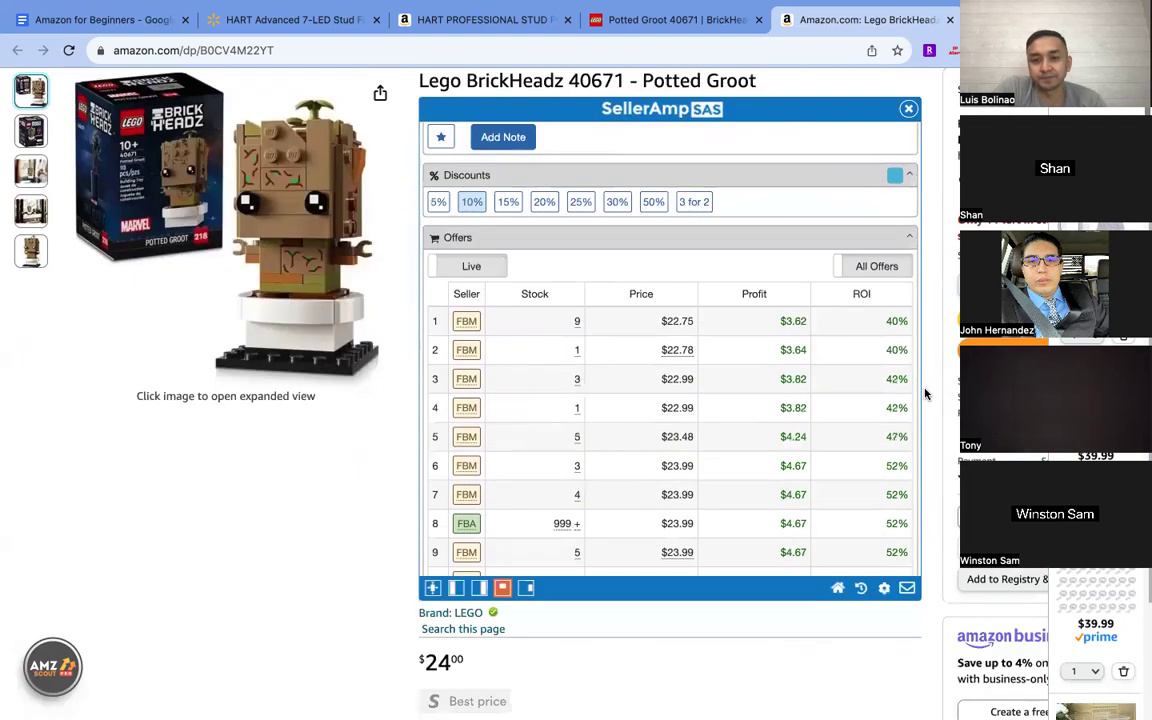
scroll(697, 321, "down", 1)
scroll(630, 314, "up", 3)
scroll(630, 317, "down", 6)
scroll(630, 317, "up", 10)
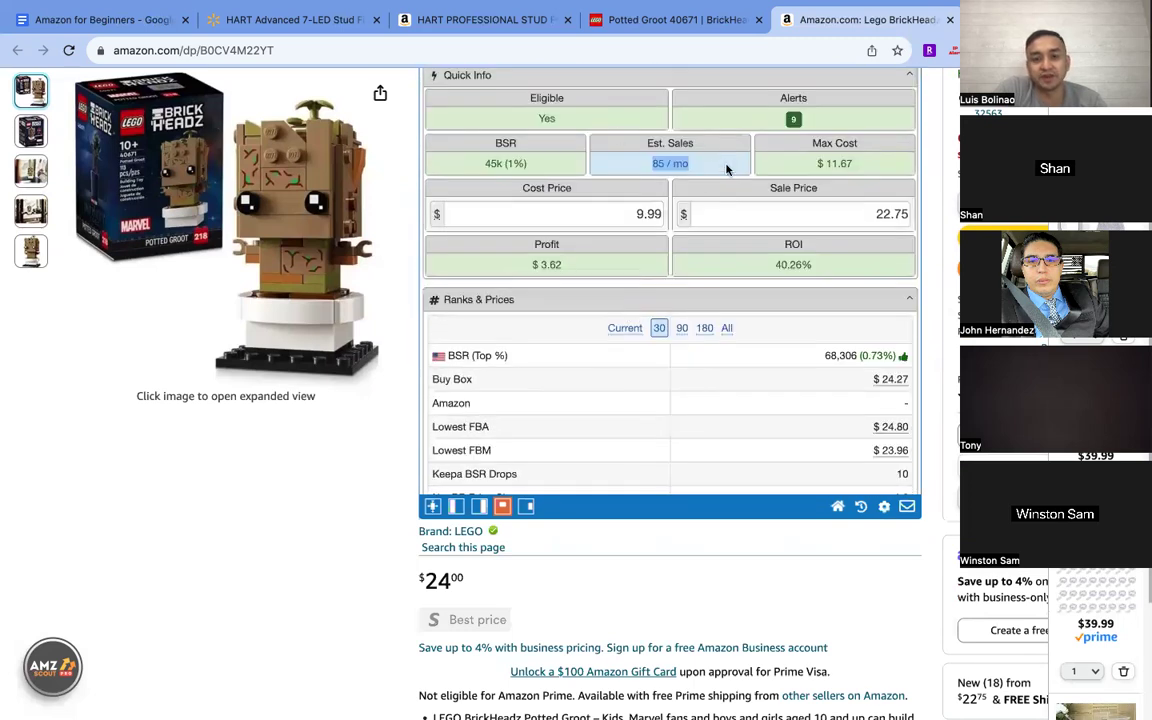
Pass the Profit Calculator and examine each competing seller's profit and ROI in the Potted Groot offers table
scroll(633, 329, "down", 5)
scroll(632, 333, "down", 10)
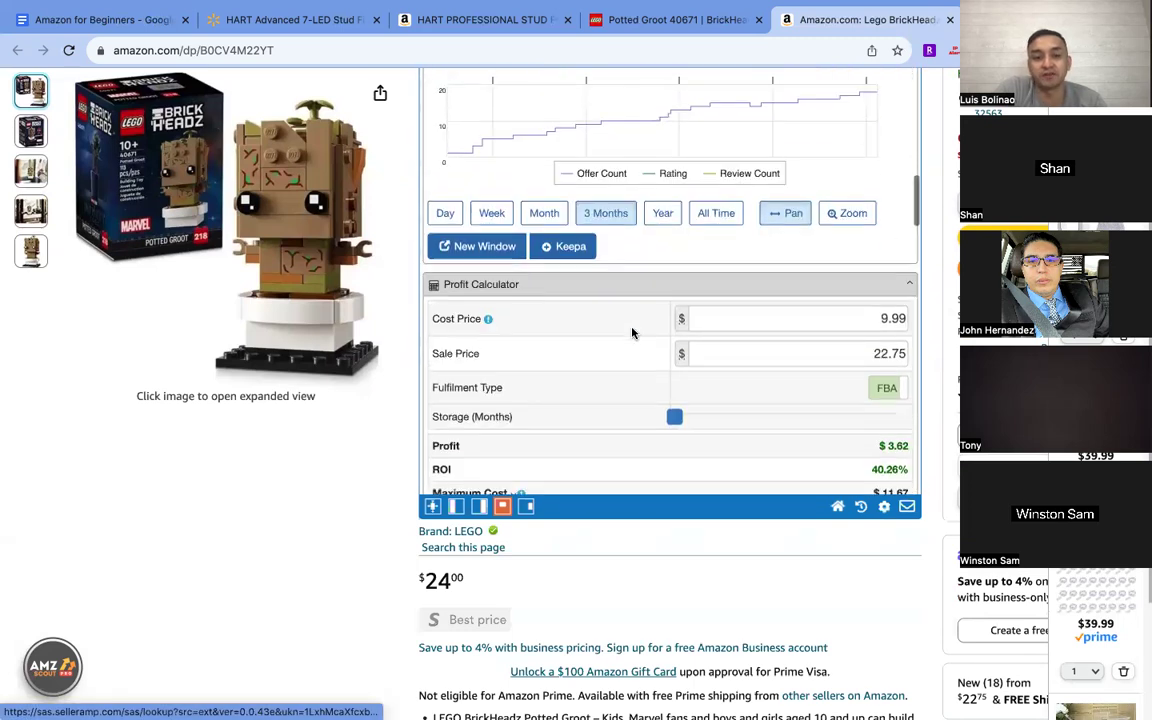
scroll(632, 333, "down", 5)
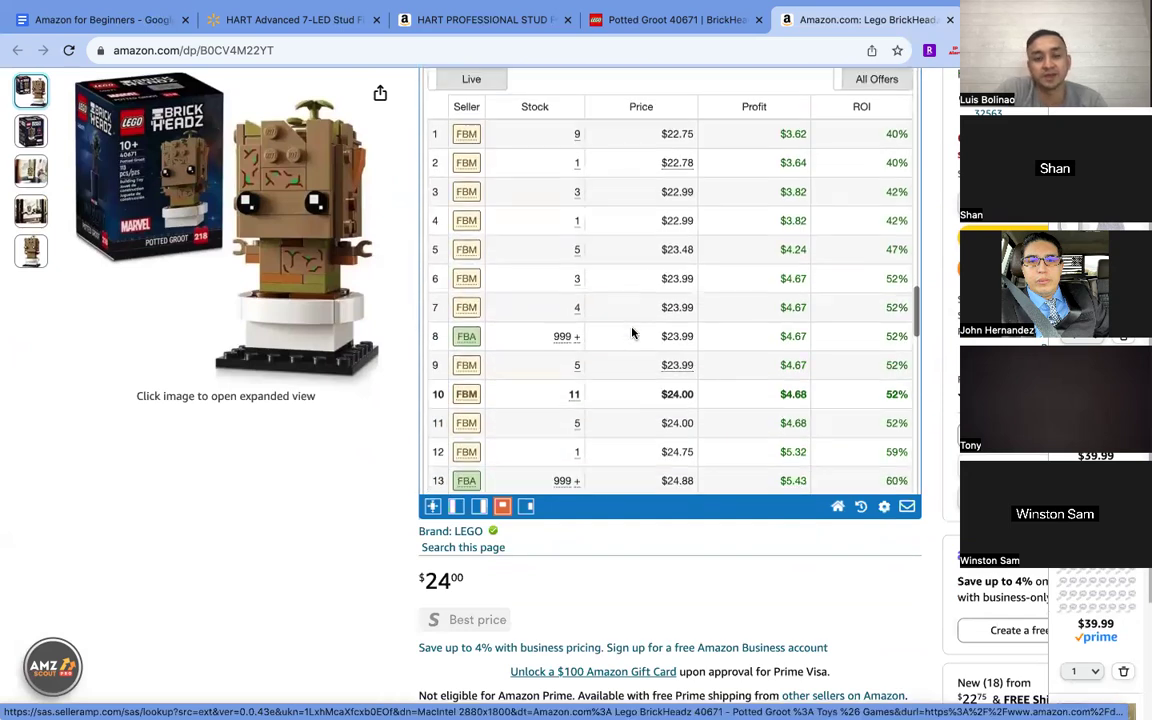
scroll(632, 333, "up", 5)
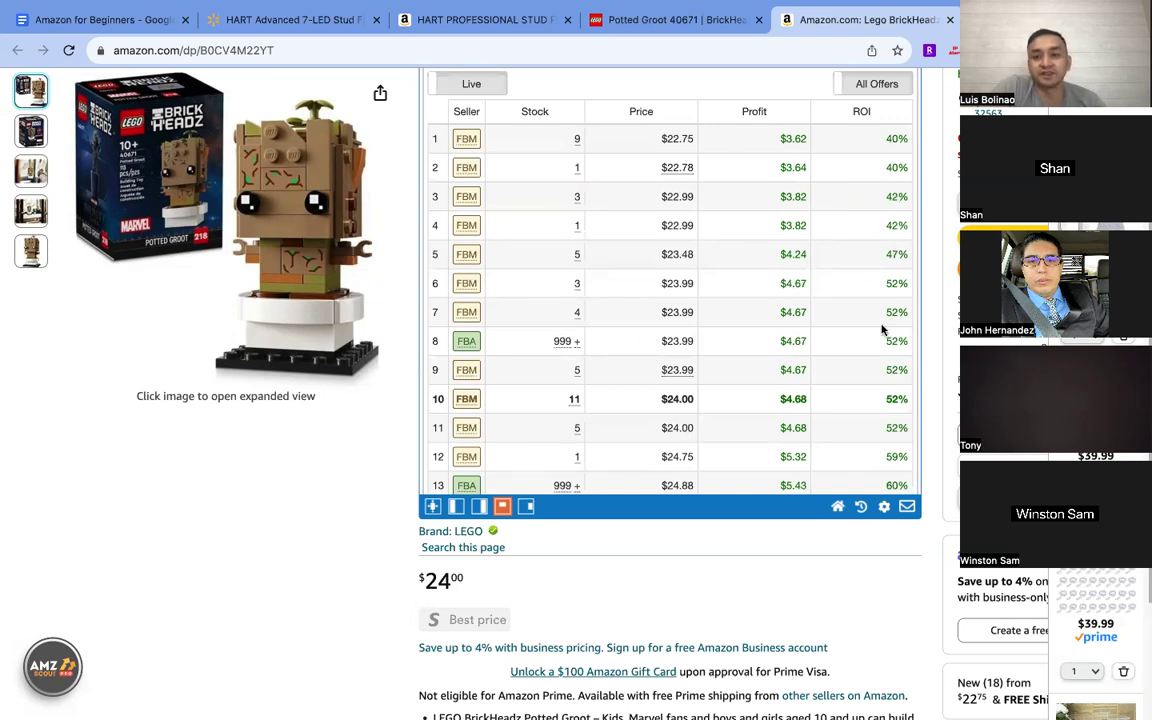
scroll(905, 390, "down", 2)
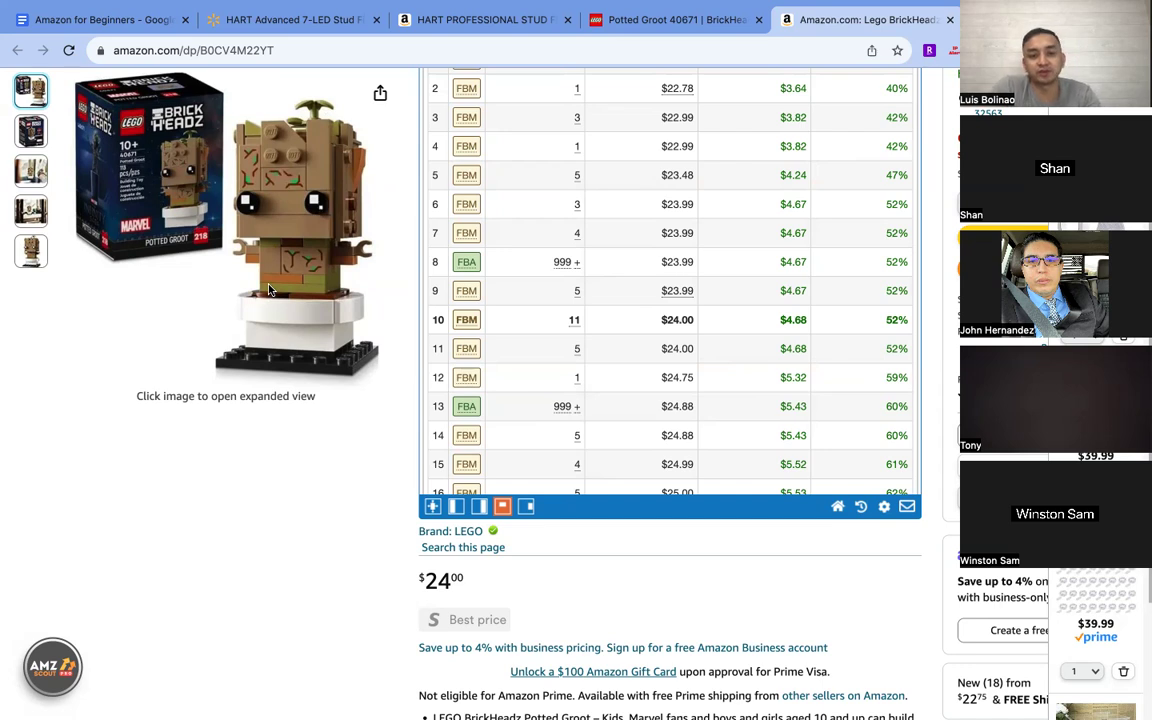
Switch to the HART stud finder's Amazon listing and close the LEGO store and Amazon Potted Groot pages
left_click(668, 20)
left_click(488, 22)
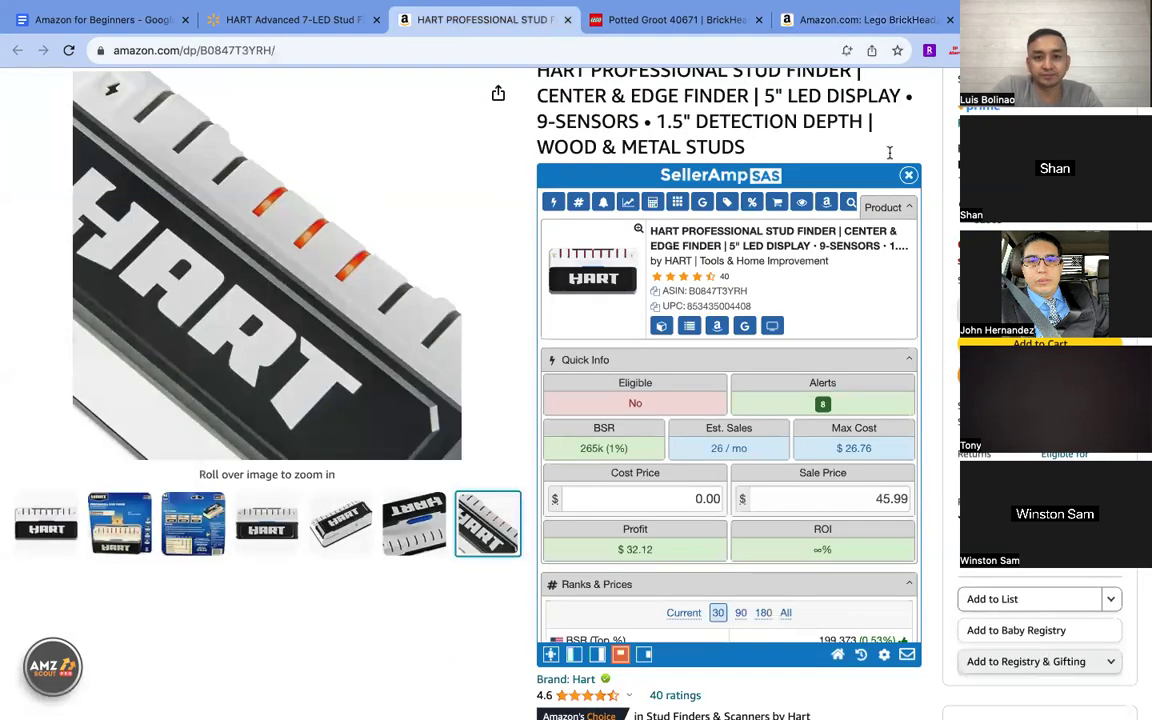
left_click(758, 20)
left_click(758, 20)
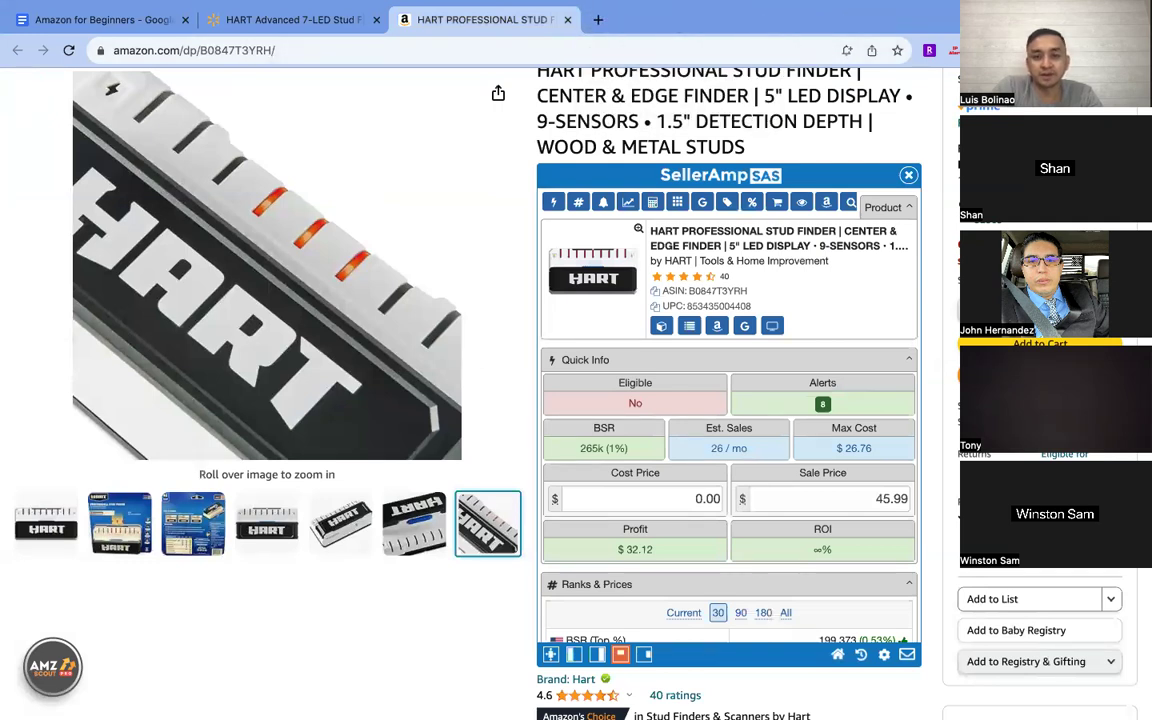
Review the HART stud finder's product details and Quick Info figures on its Amazon listing
scroll(937, 328, "down", 3)
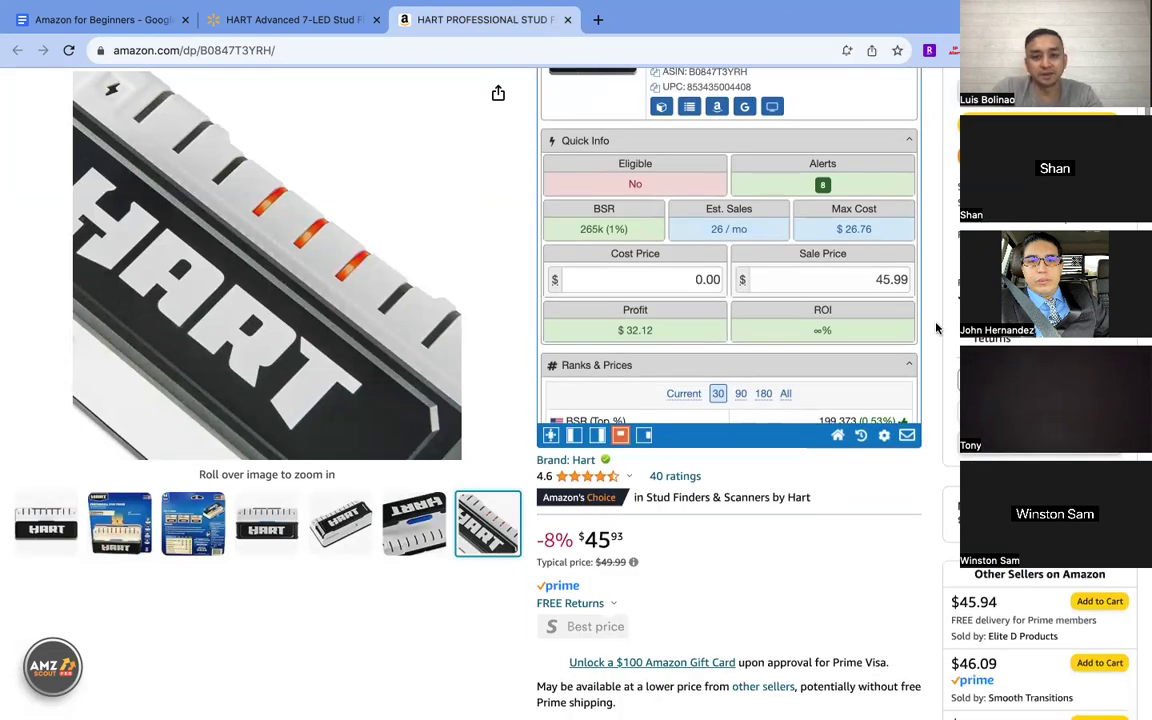
scroll(937, 328, "up", 3)
scroll(937, 328, "up", 2)
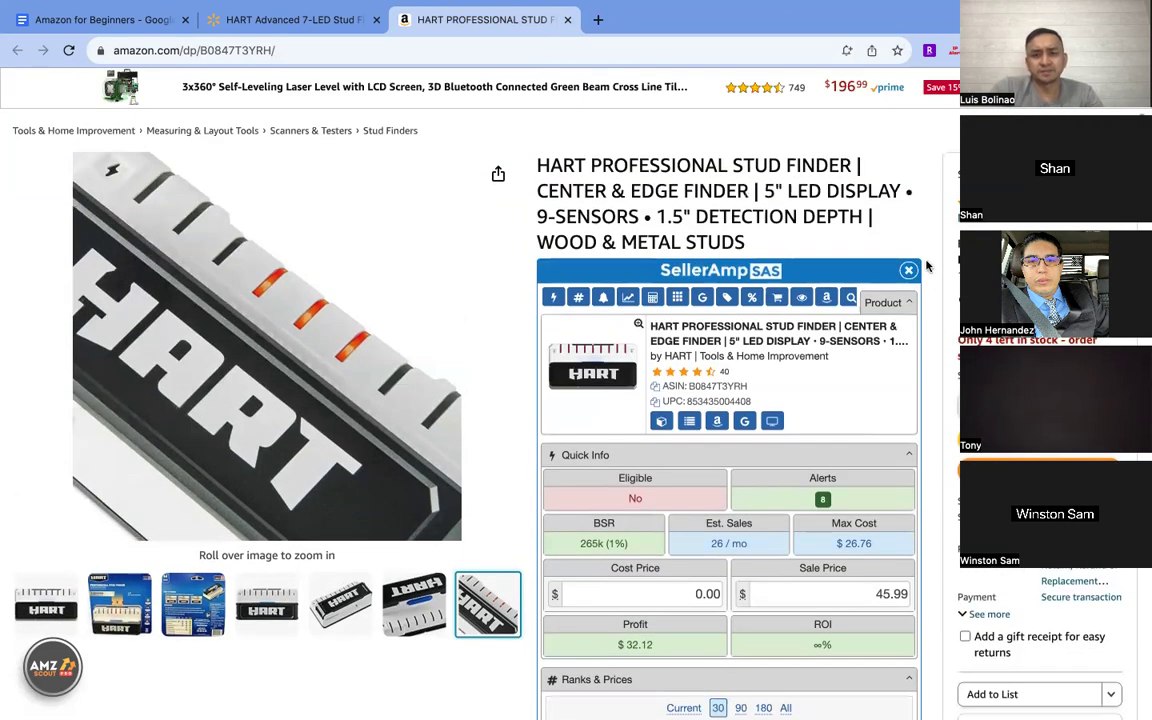
scroll(928, 265, "down", 2)
scroll(928, 265, "up", 2)
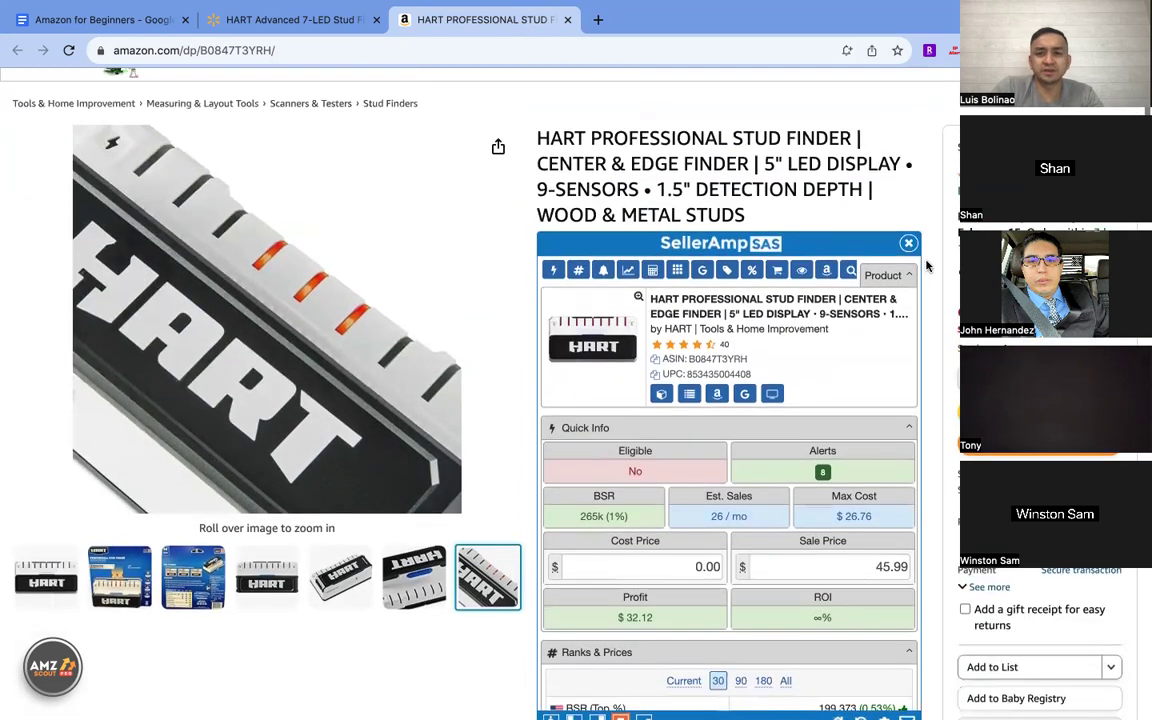
scroll(928, 262, "down", 2)
scroll(928, 262, "up", 2)
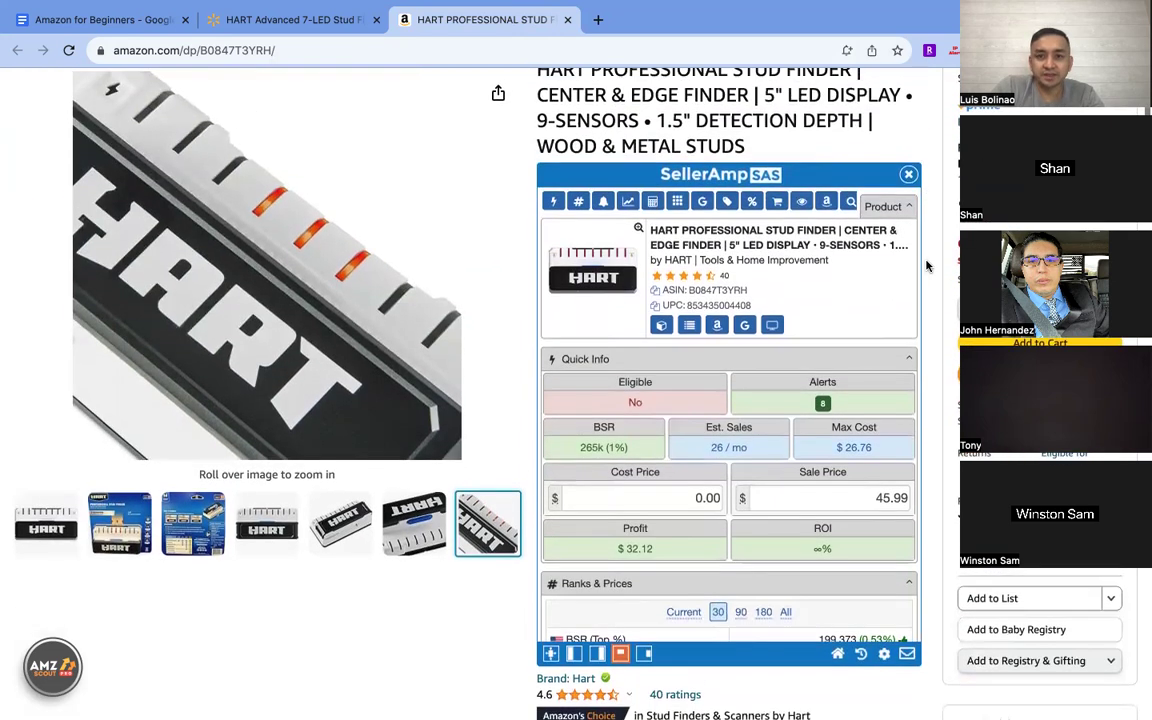
Open the HART stud finder's Walmart page and highlight its purchase price
left_click(310, 24)
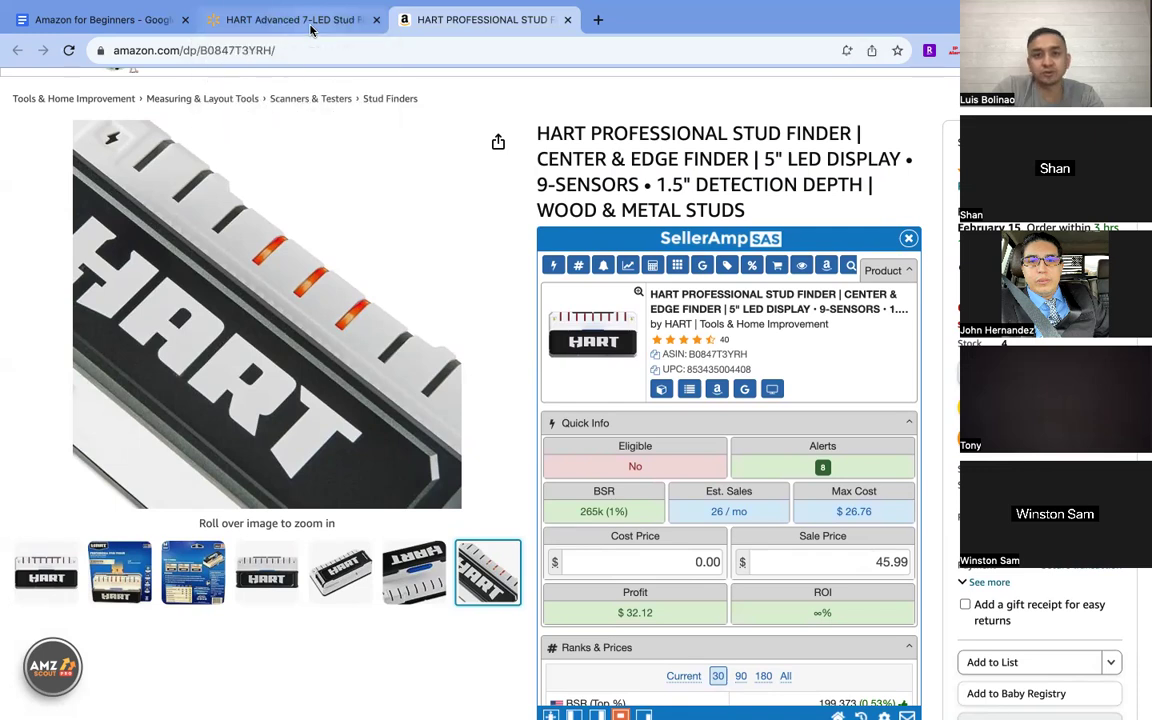
scroll(694, 272, "down", 2)
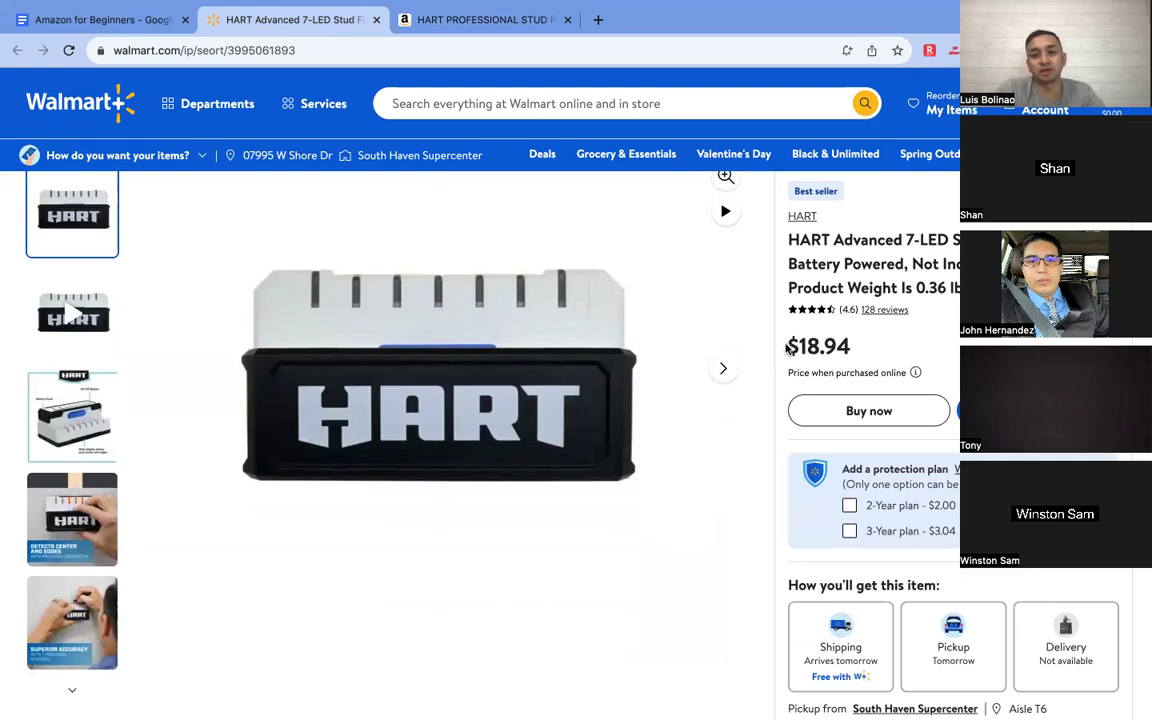
left_click_drag(787, 345, 852, 346)
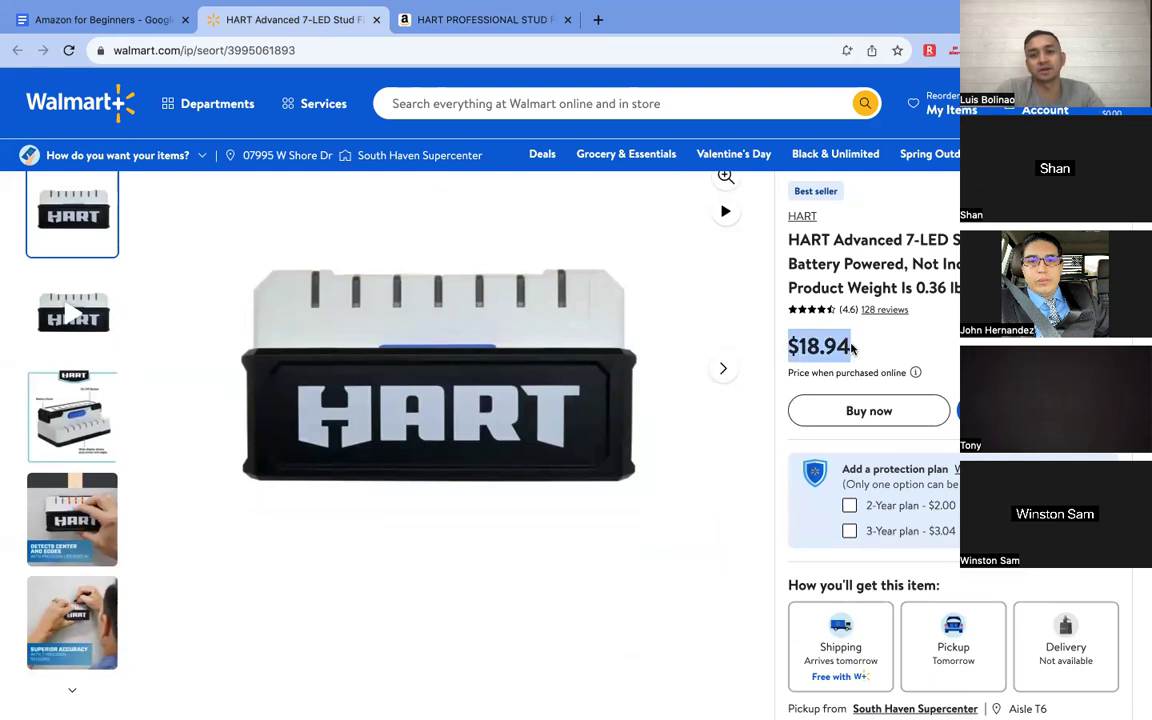
Set the Quick Info cost price to 18.94 on the HART stud finder's Amazon listing
left_click(495, 25)
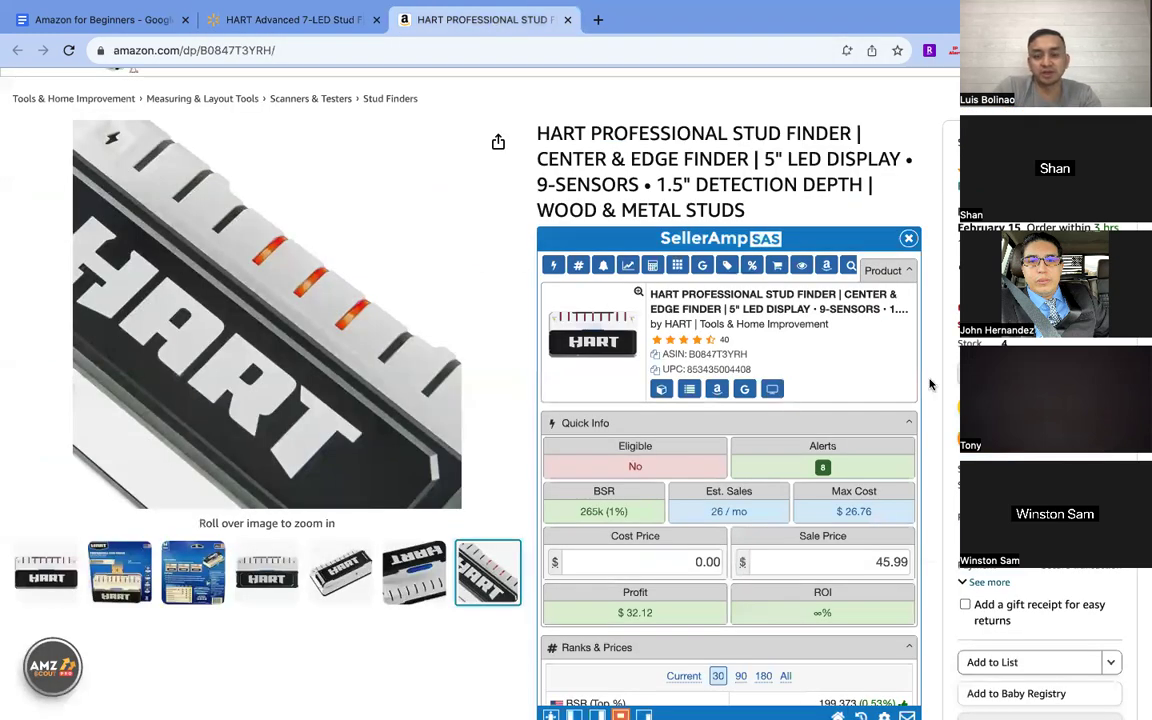
scroll(830, 373, "down", 2)
left_click(640, 409)
type("18")
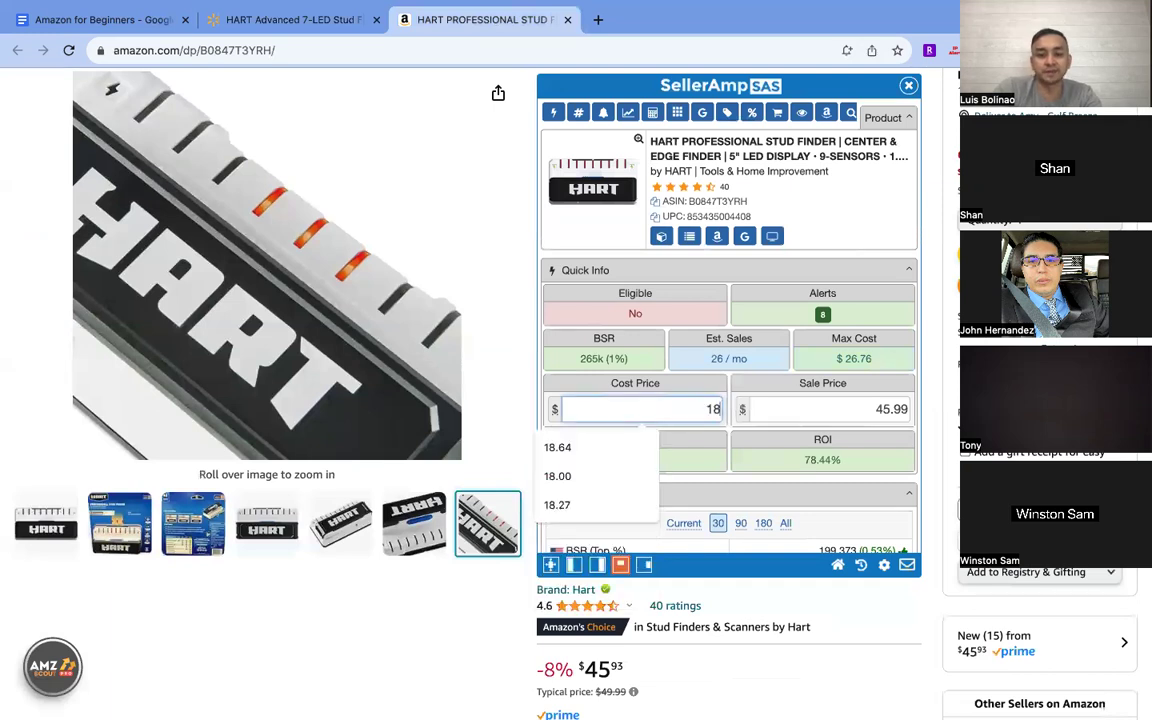
type(".94")
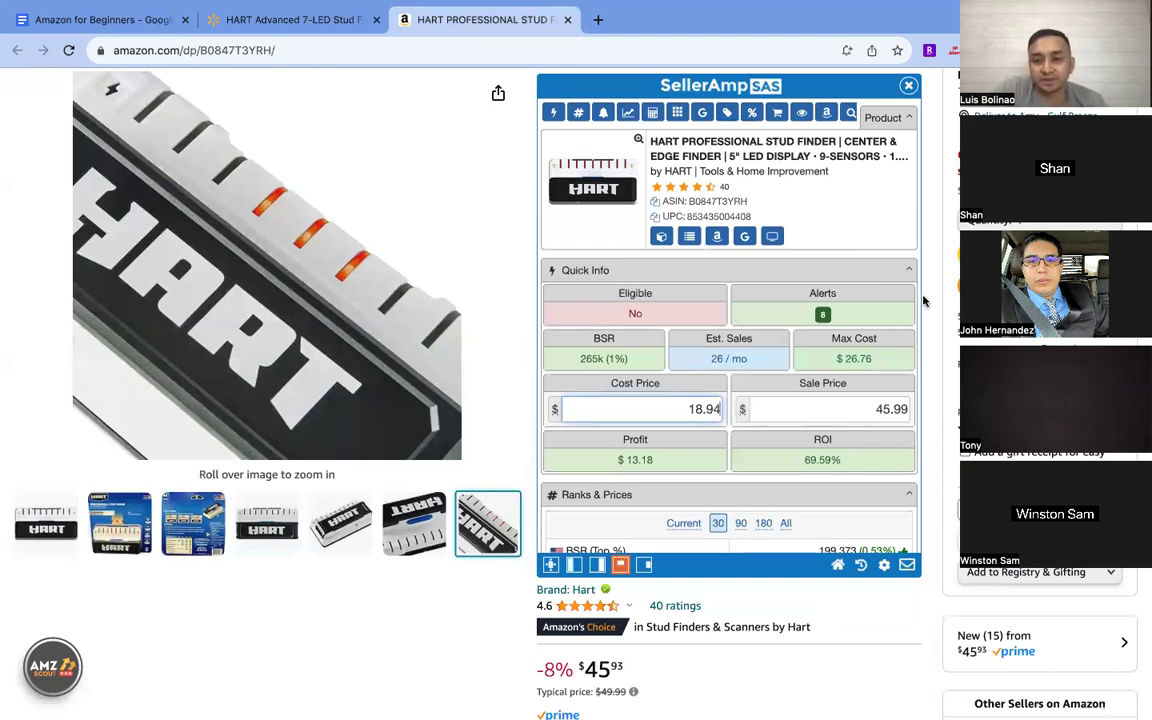
Highlight the estimated monthly sales and the ROI in the HART stud finder's Quick Info
scroll(925, 300, "down", 1)
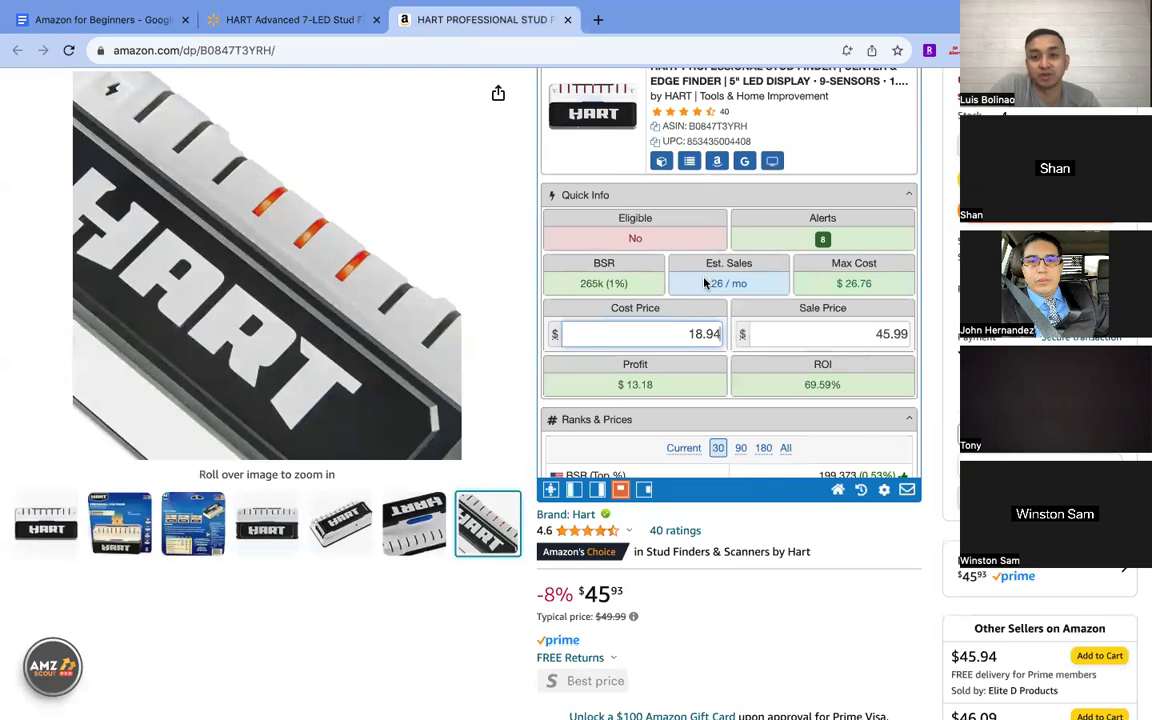
left_click_drag(704, 284, 752, 284)
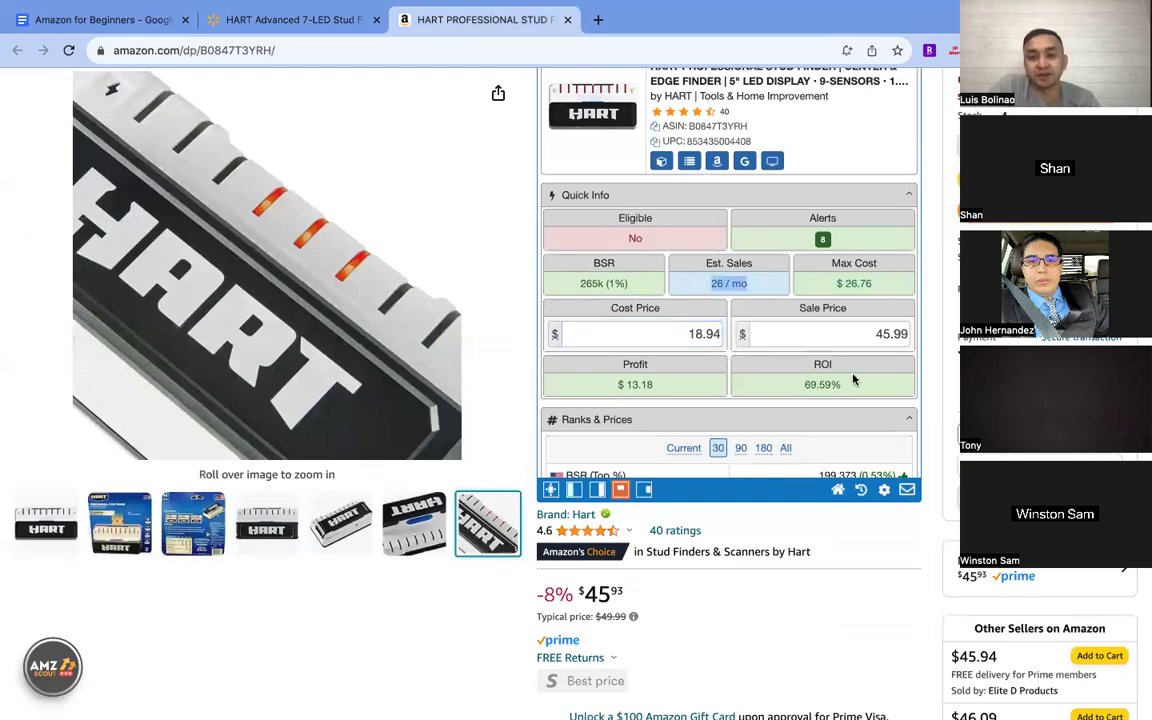
left_click_drag(805, 384, 846, 384)
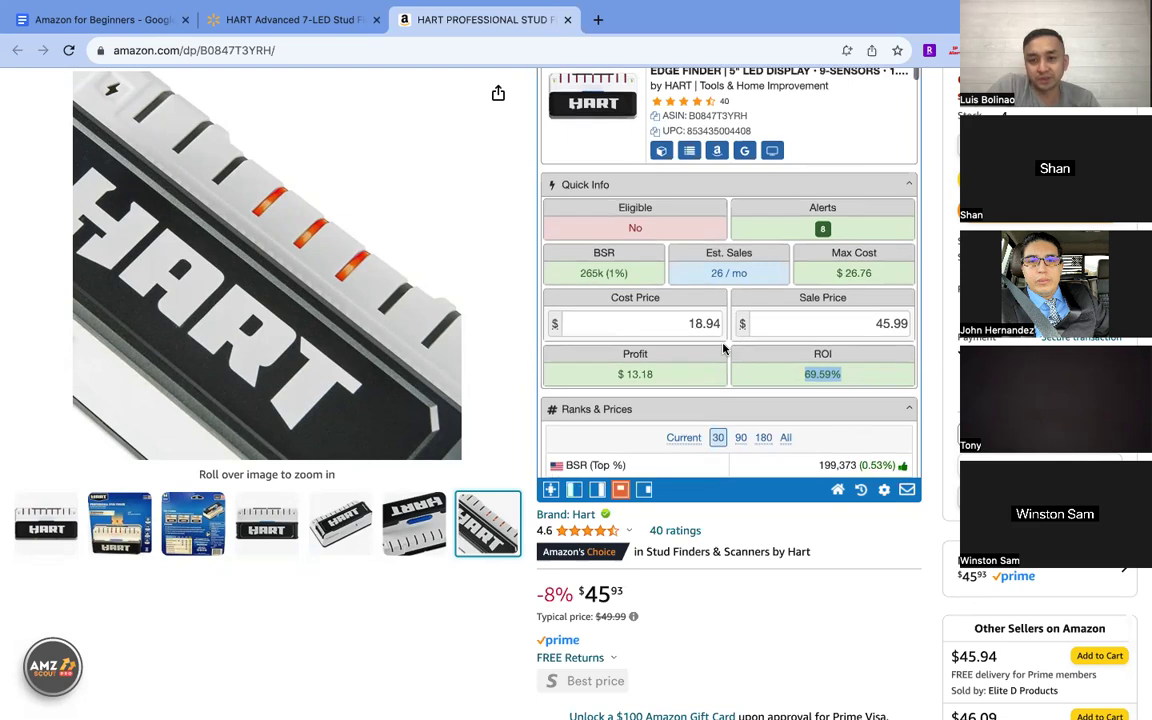
Load the remaining seller offers in the stud finder's SellerAmp Offers list
scroll(761, 330, "down", 10)
scroll(761, 330, "down", 10)
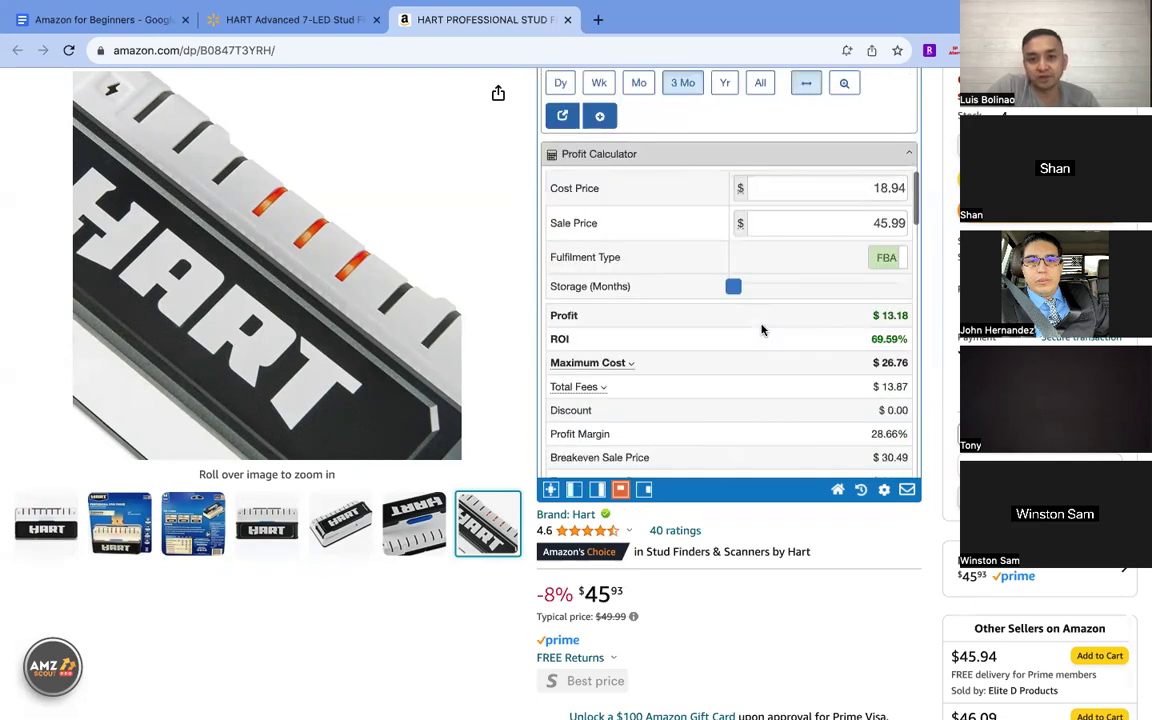
scroll(761, 330, "down", 2)
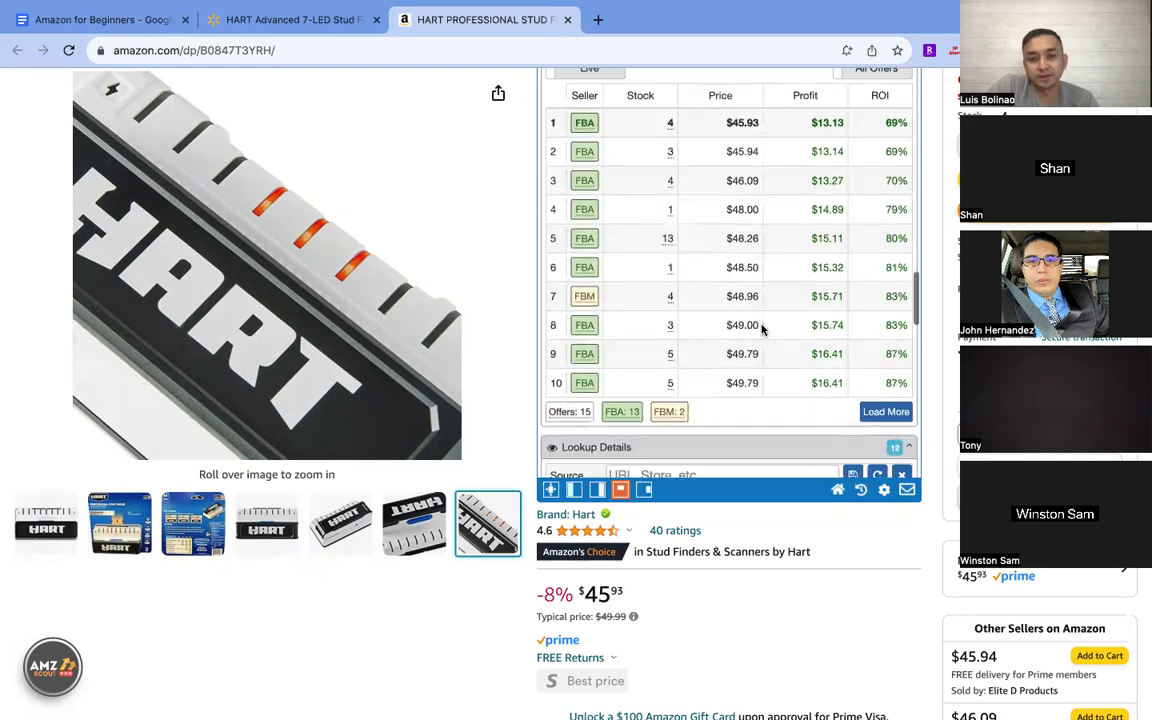
left_click(882, 393)
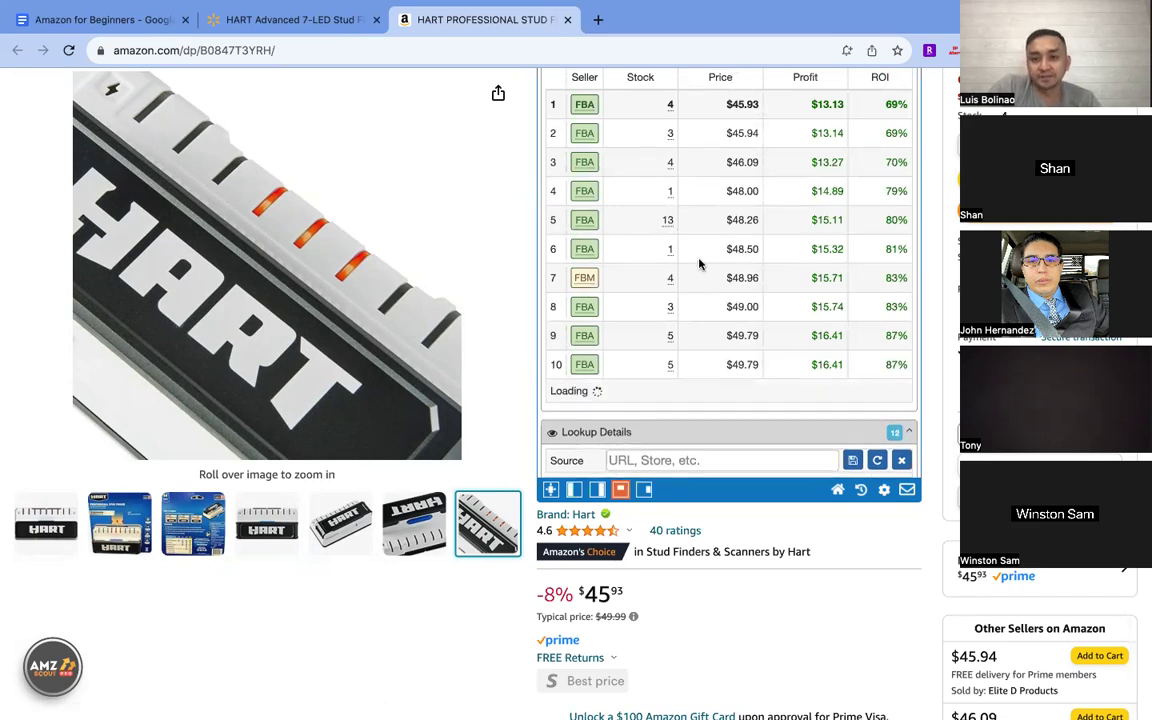
scroll(738, 264, "down", 2)
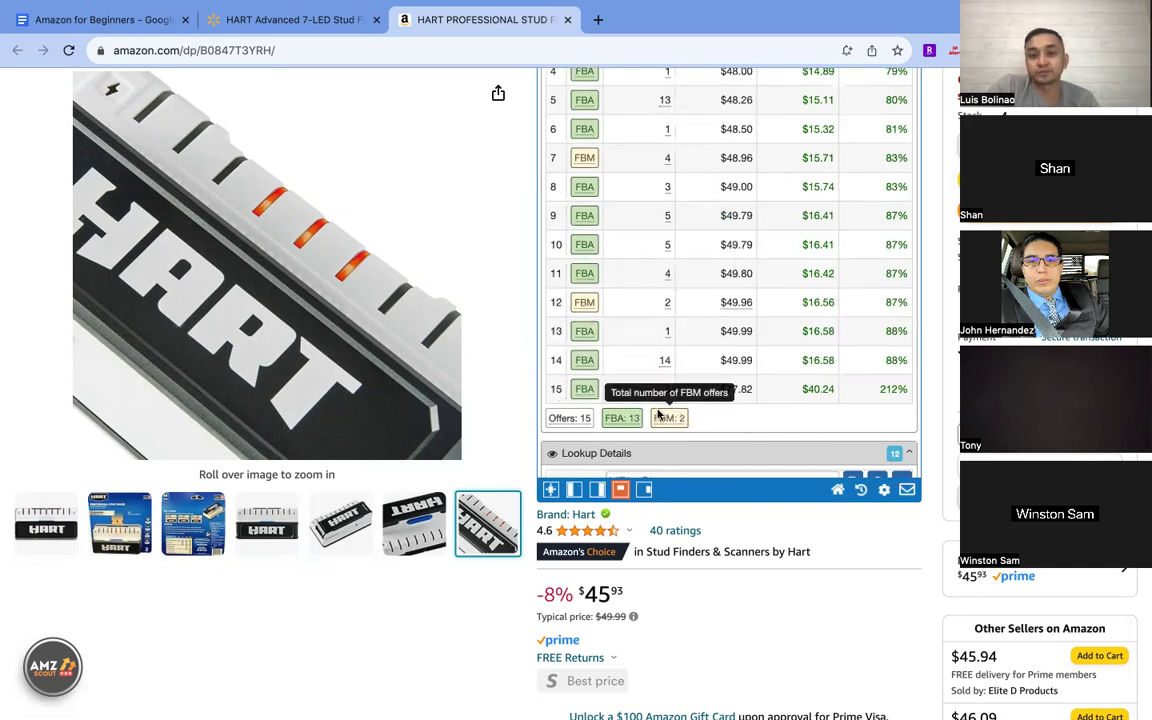
Examine each seller's fulfilment type, stock and price in the stud finder's full Offers list
scroll(700, 314, "up", 3)
scroll(669, 92, "up", 1)
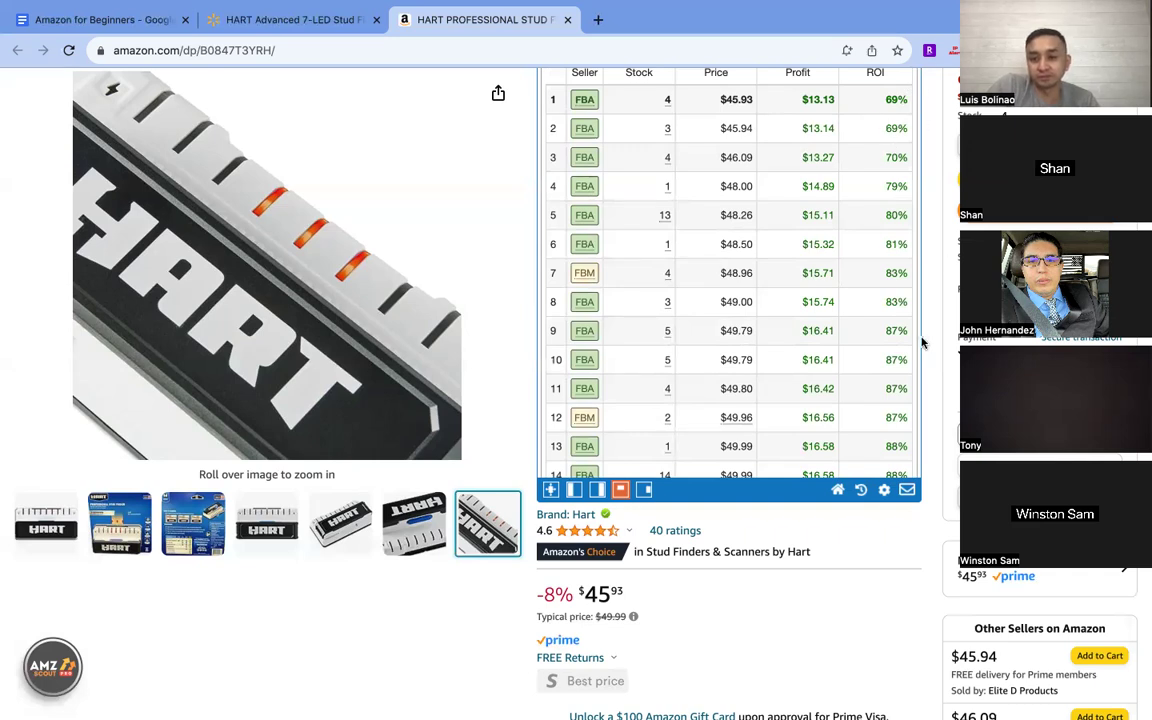
scroll(745, 310, "up", 4)
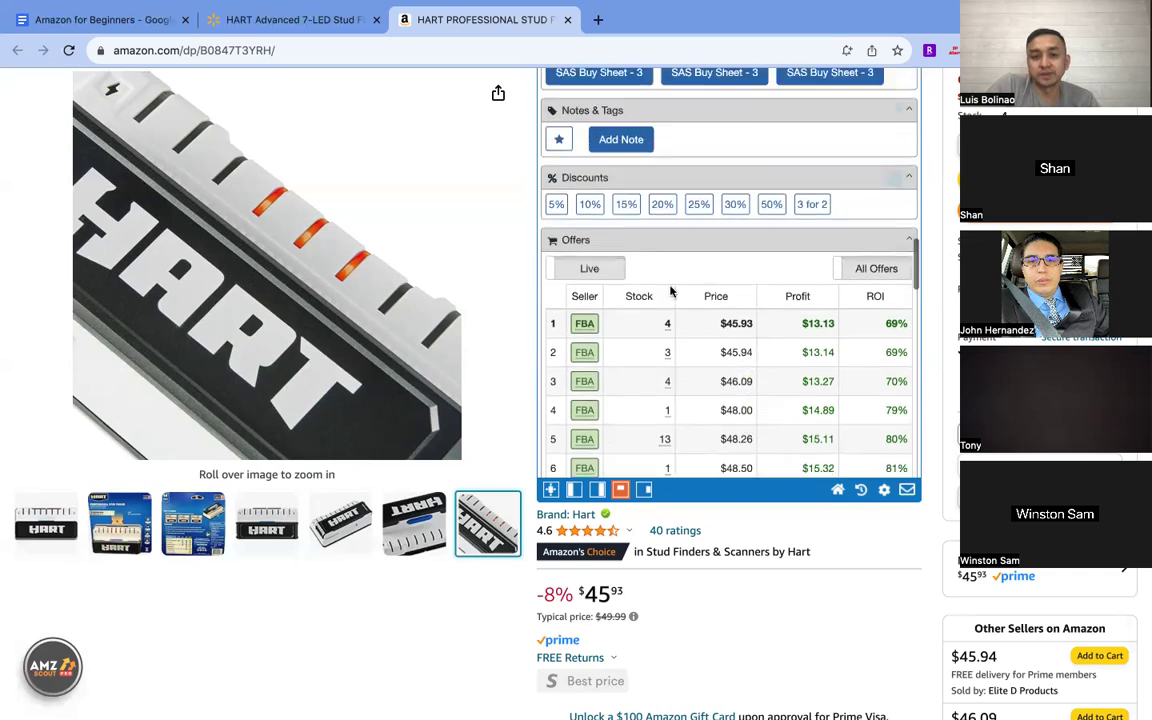
scroll(671, 291, "down", 3)
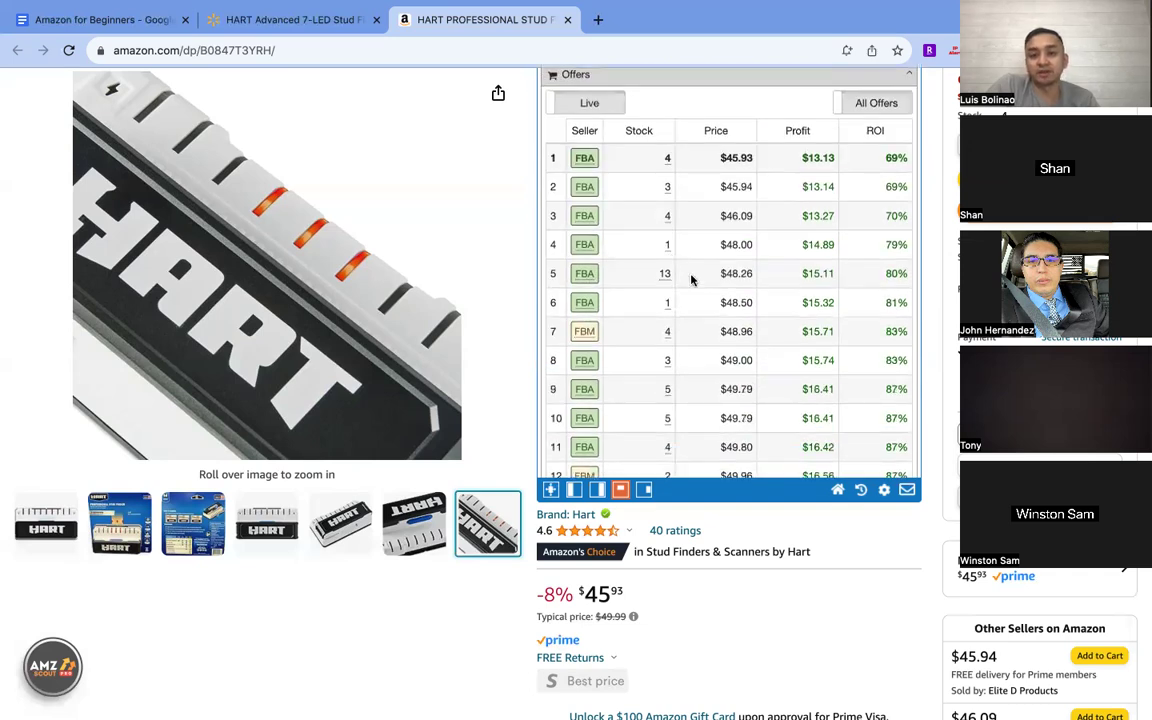
scroll(691, 280, "down", 1)
scroll(750, 235, "up", 1)
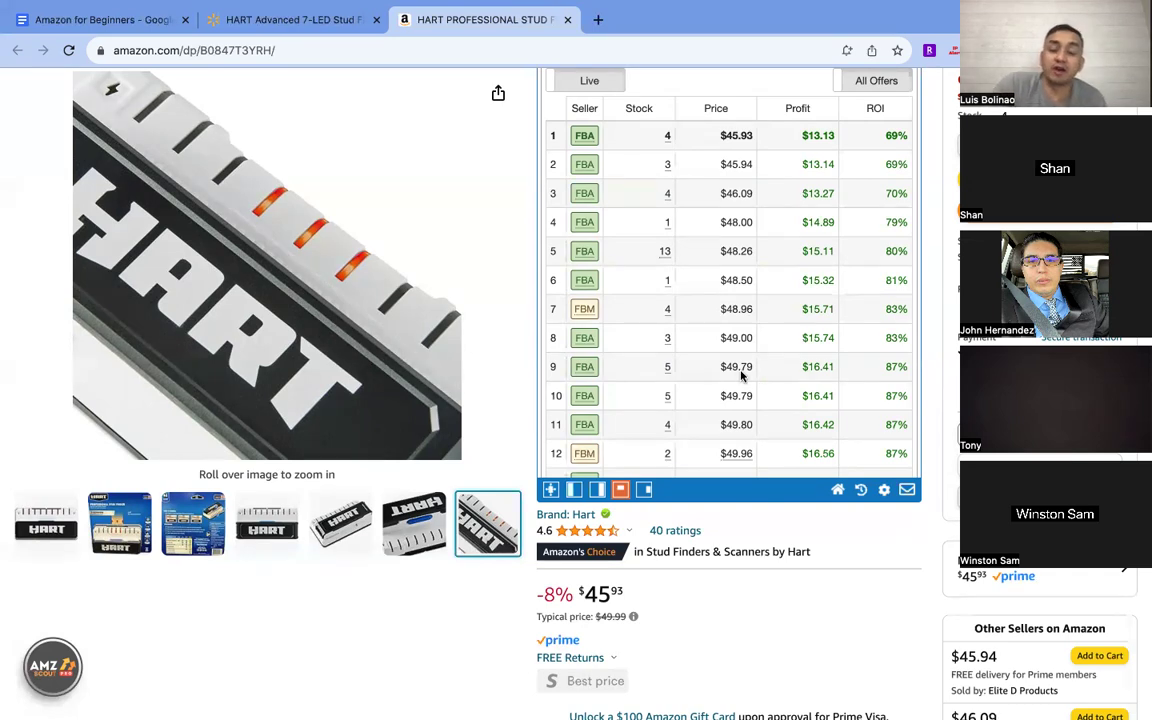
mouse_move(270, 520)
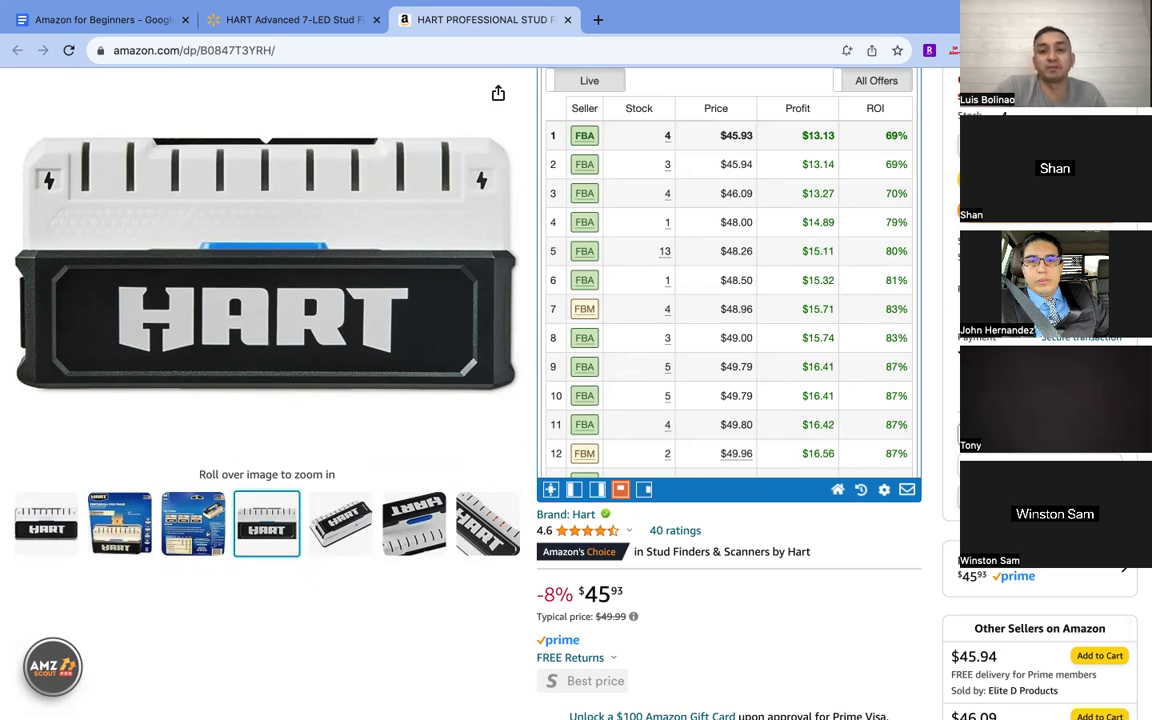
mouse_move(390, 242)
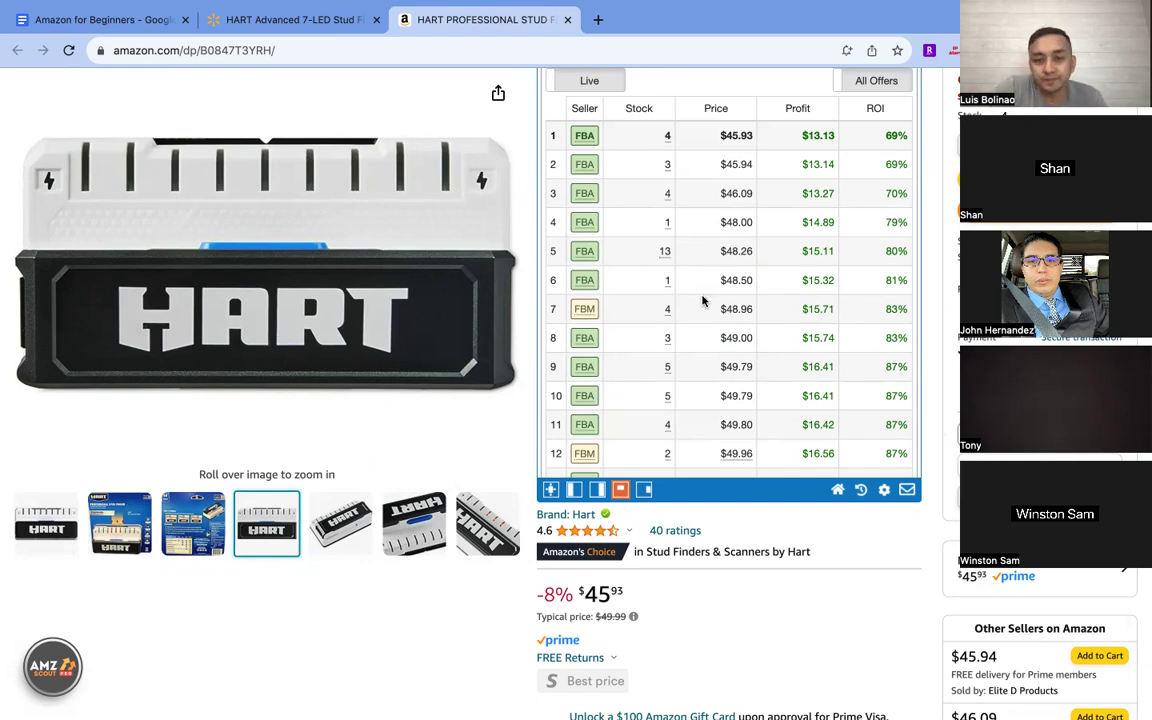
scroll(702, 300, "down", 4)
scroll(702, 300, "up", 3)
scroll(702, 300, "up", 2)
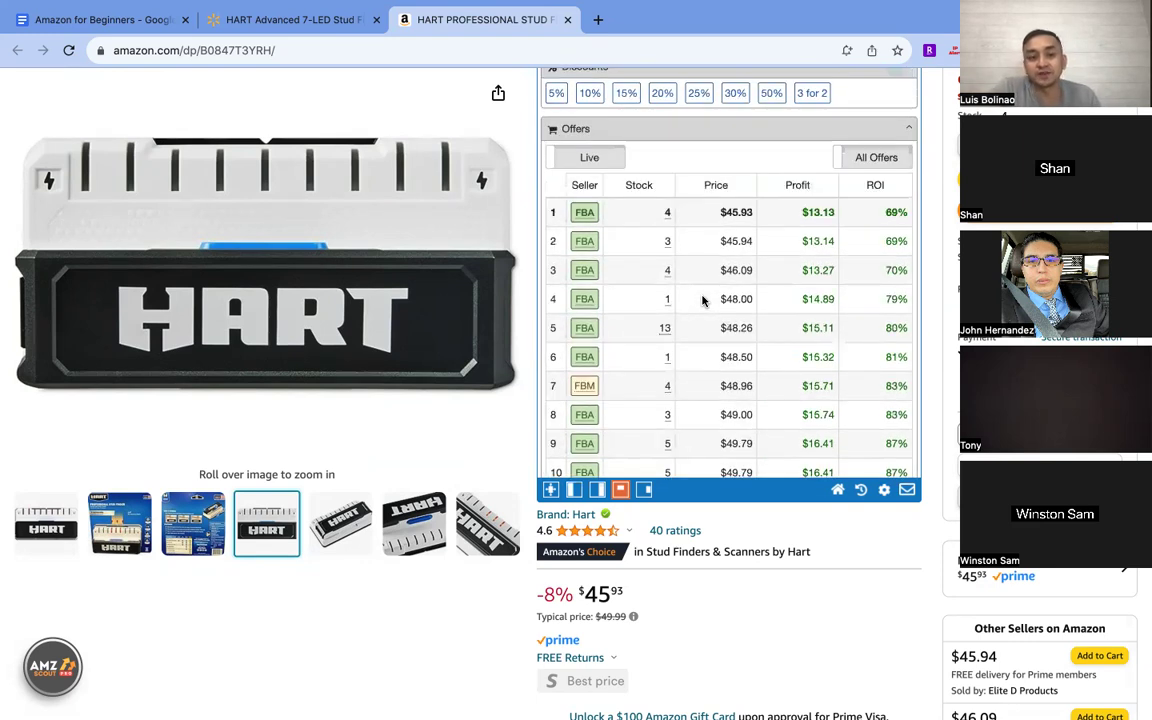
Check the stud finder's Quick Info figures against the stock, prices, profit and ROI of the competing offers
scroll(702, 300, "up", 15)
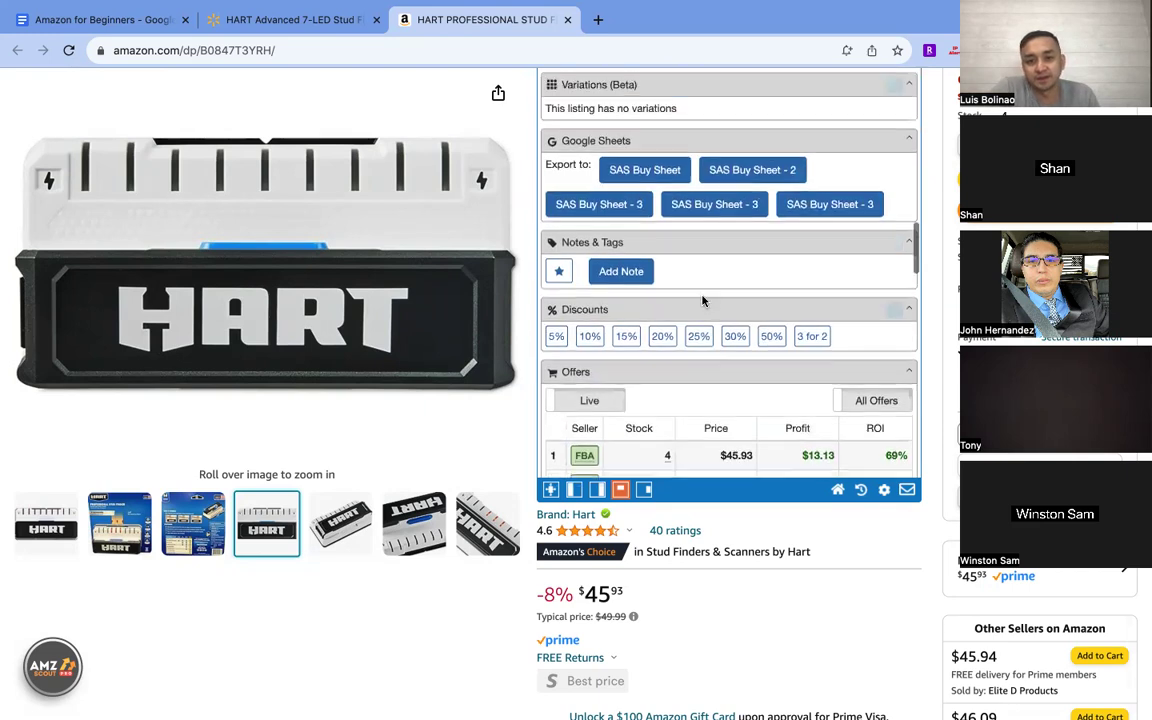
scroll(702, 300, "up", 8)
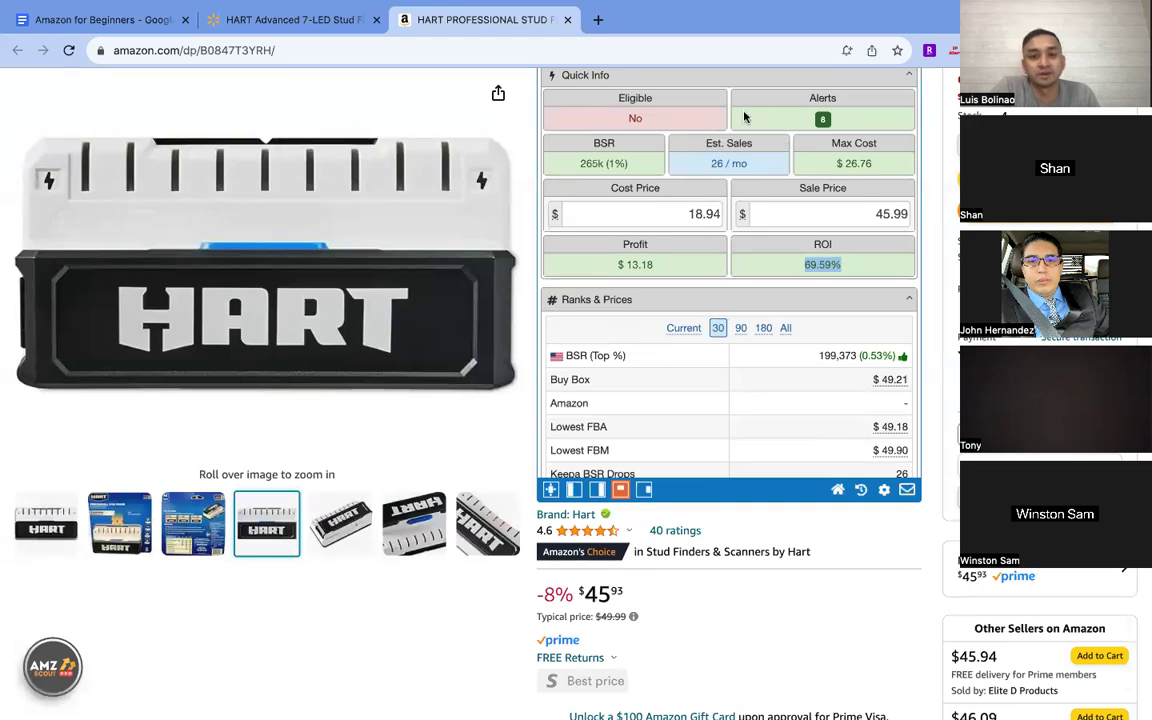
scroll(712, 318, "down", 12)
scroll(712, 318, "down", 15)
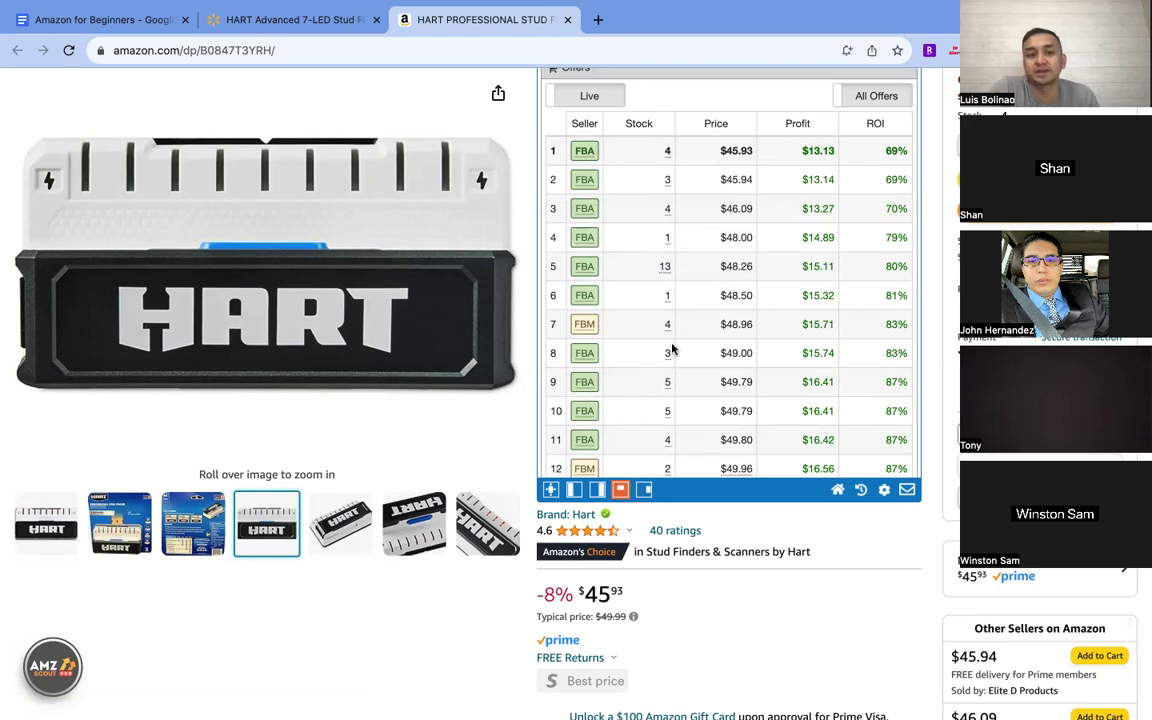
scroll(707, 315, "down", 2)
scroll(707, 315, "up", 1)
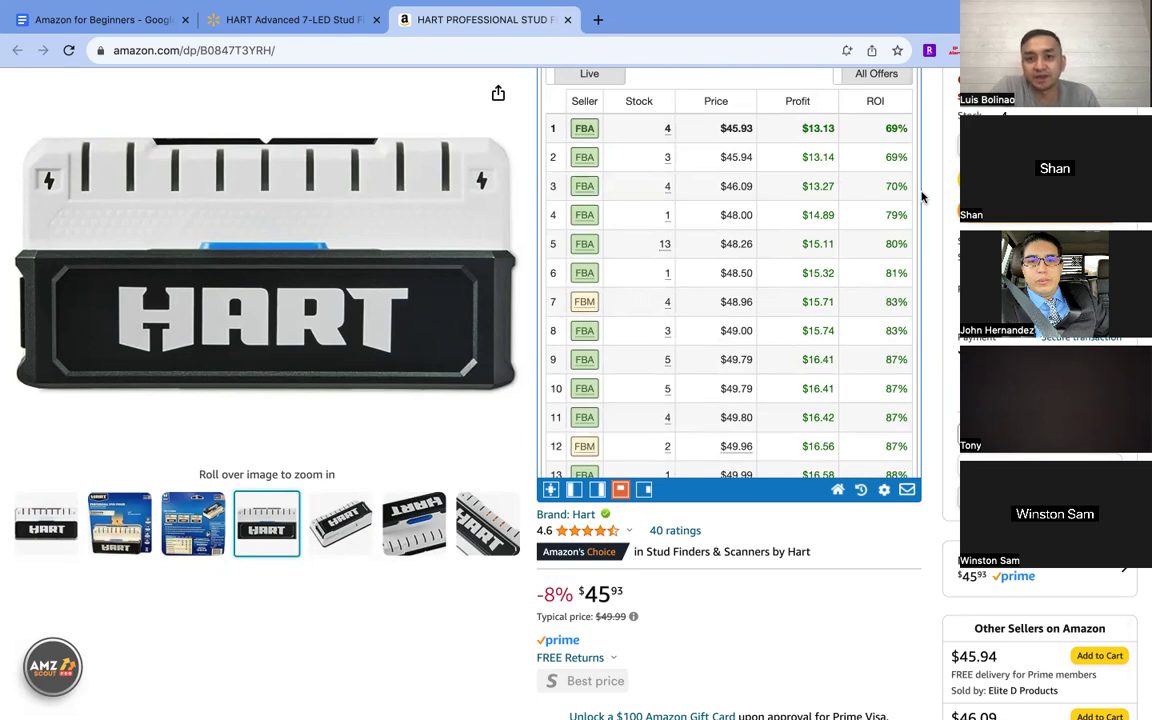
scroll(890, 290, "down", 2)
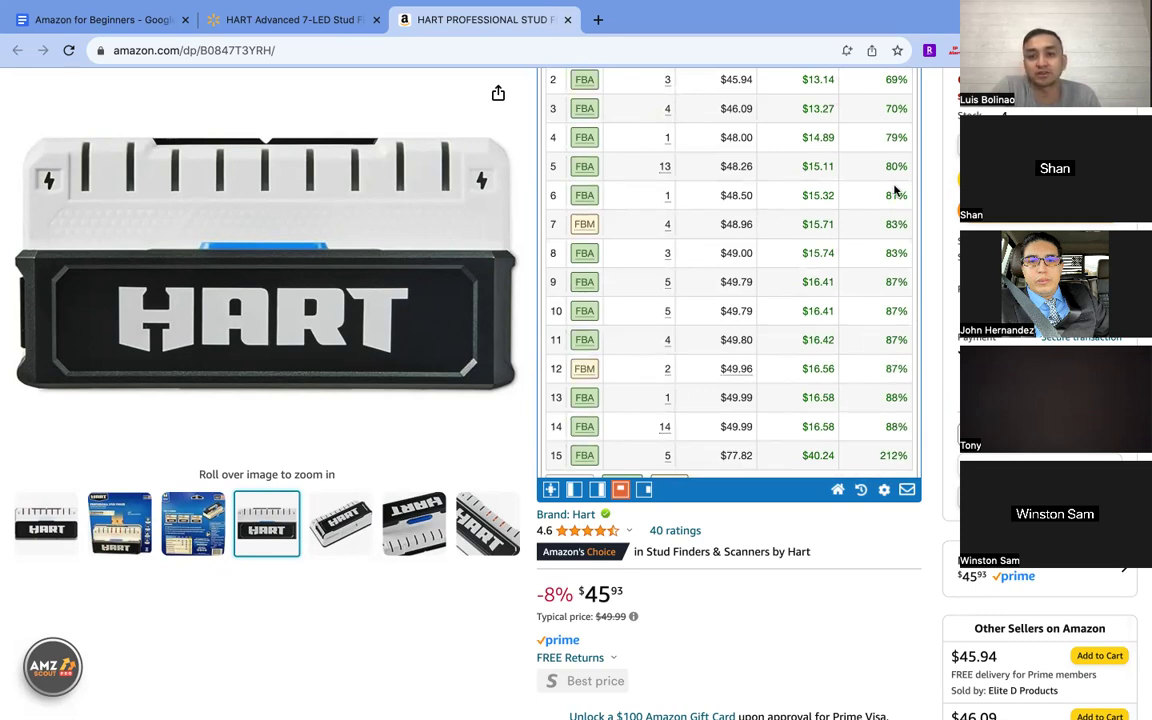
scroll(895, 200, "up", 3)
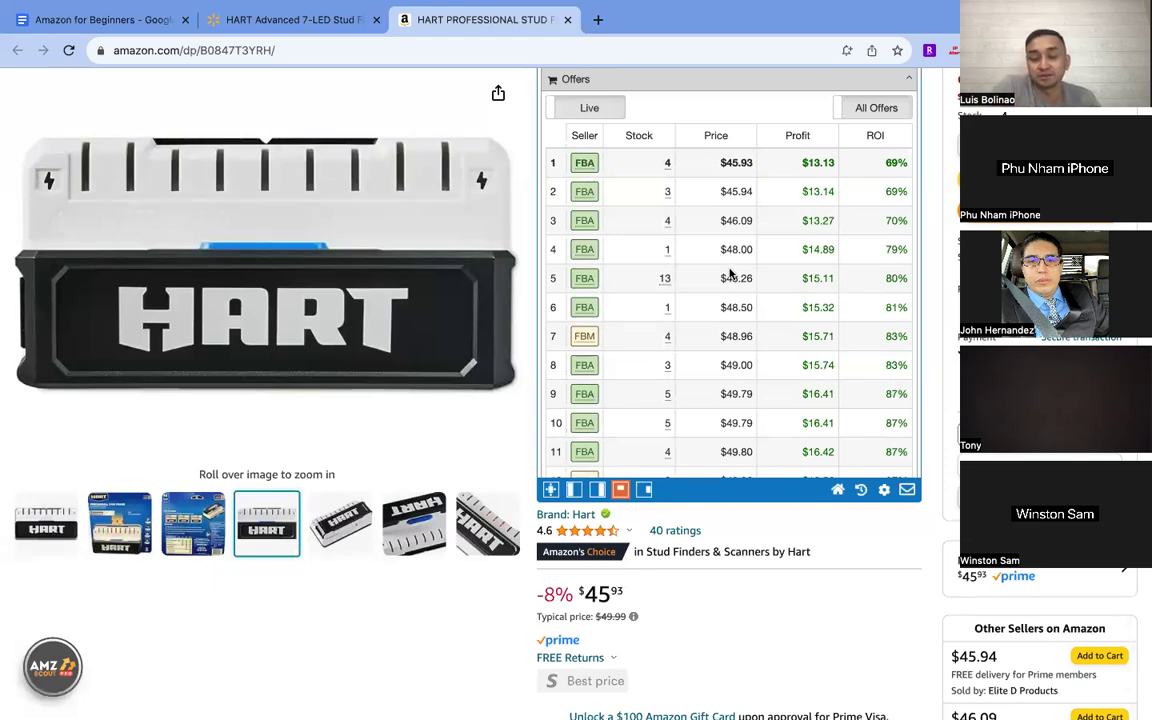
scroll(730, 272, "down", 3)
scroll(745, 260, "up", 5)
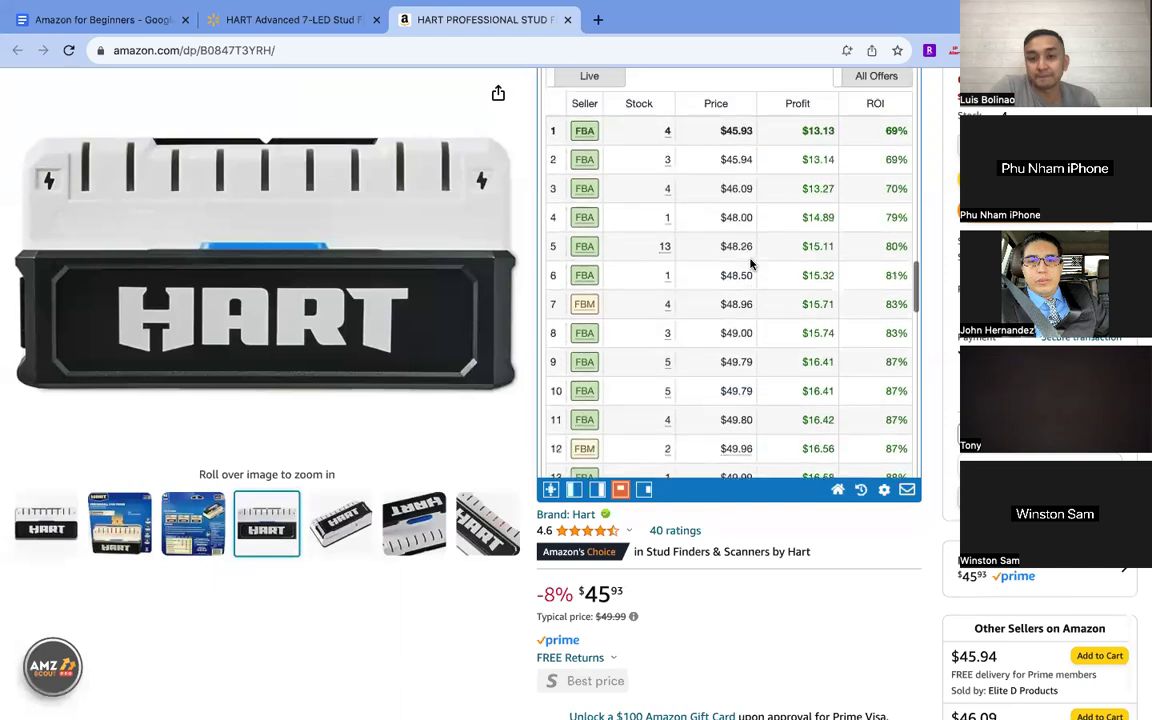
scroll(700, 347, "down", 1)
scroll(700, 347, "down", 3)
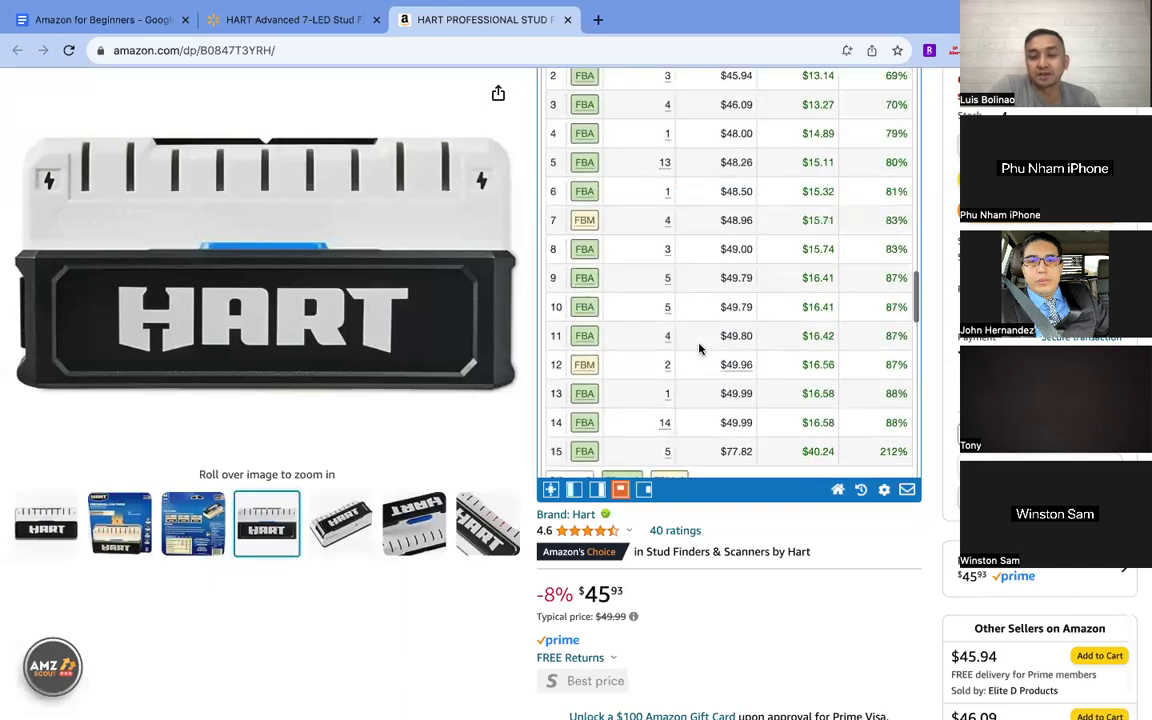
scroll(700, 347, "up", 2)
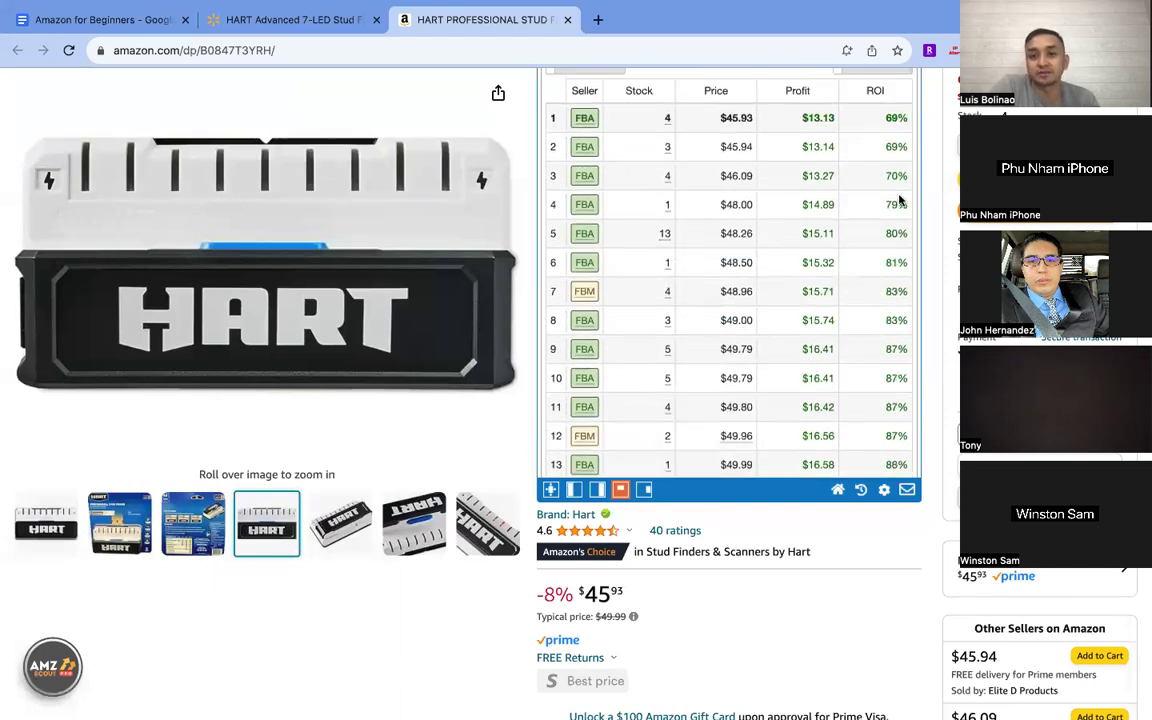